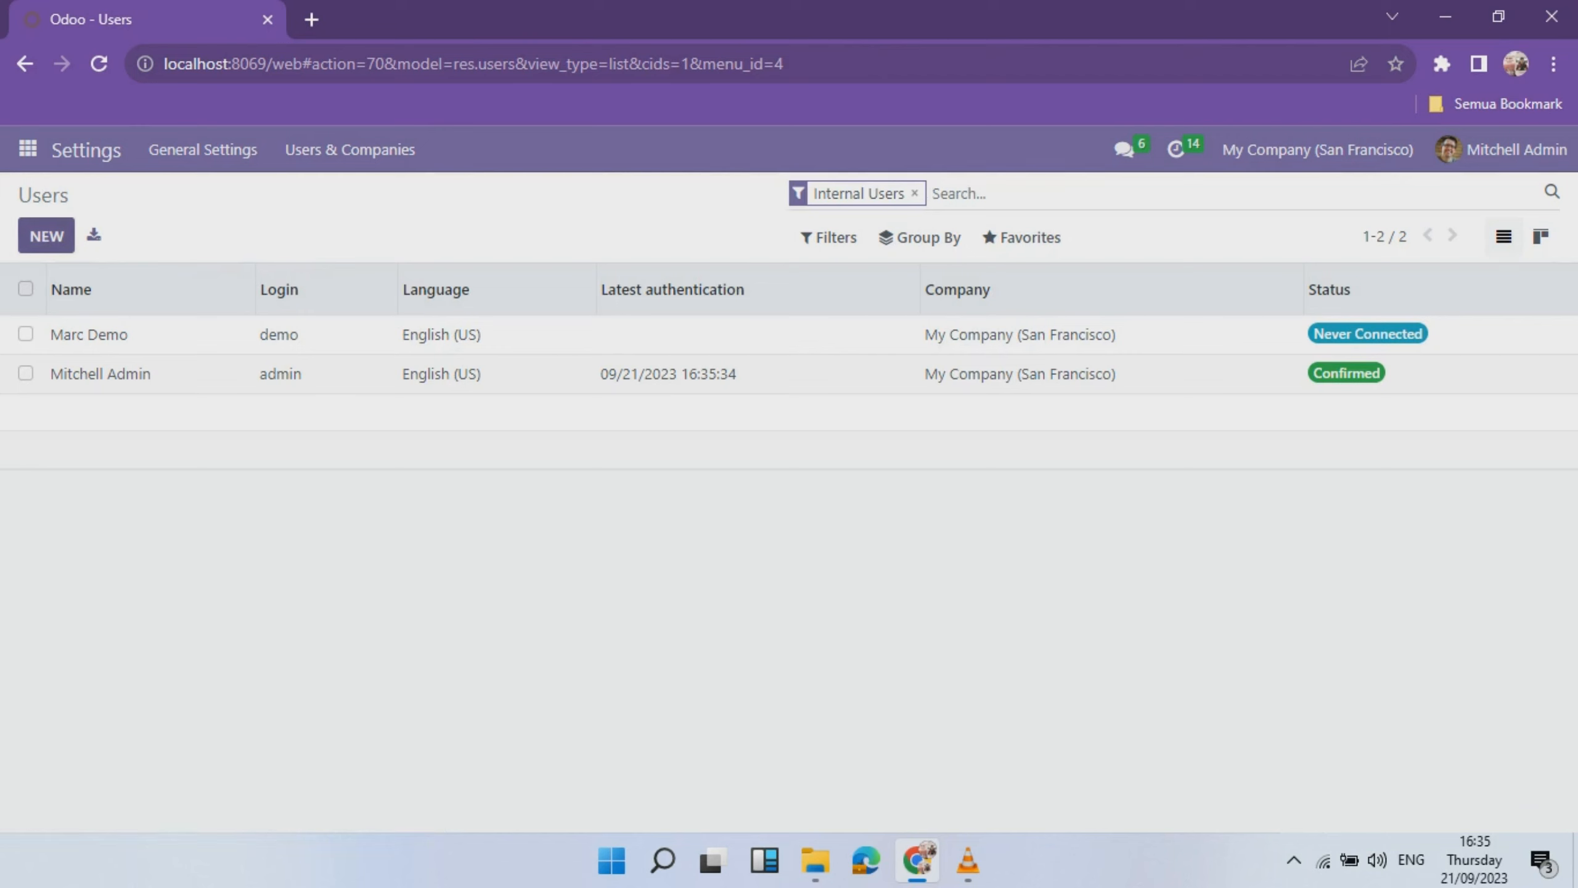
# - Start a new user record, then discard it and return to the users list
pyautogui.click(46, 235)
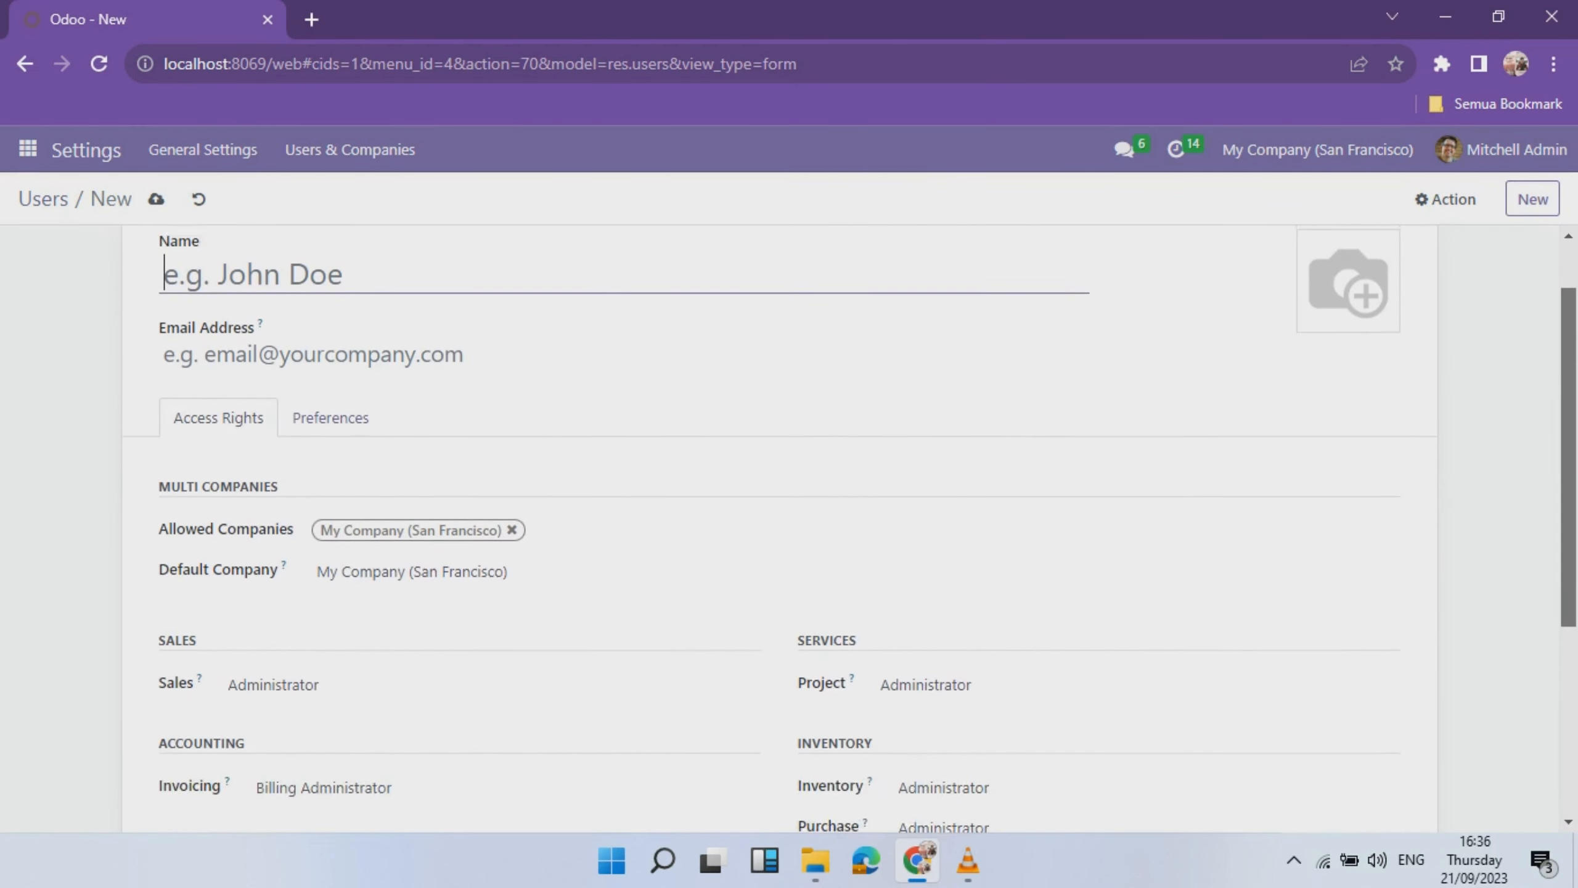
pyautogui.click(313, 433)
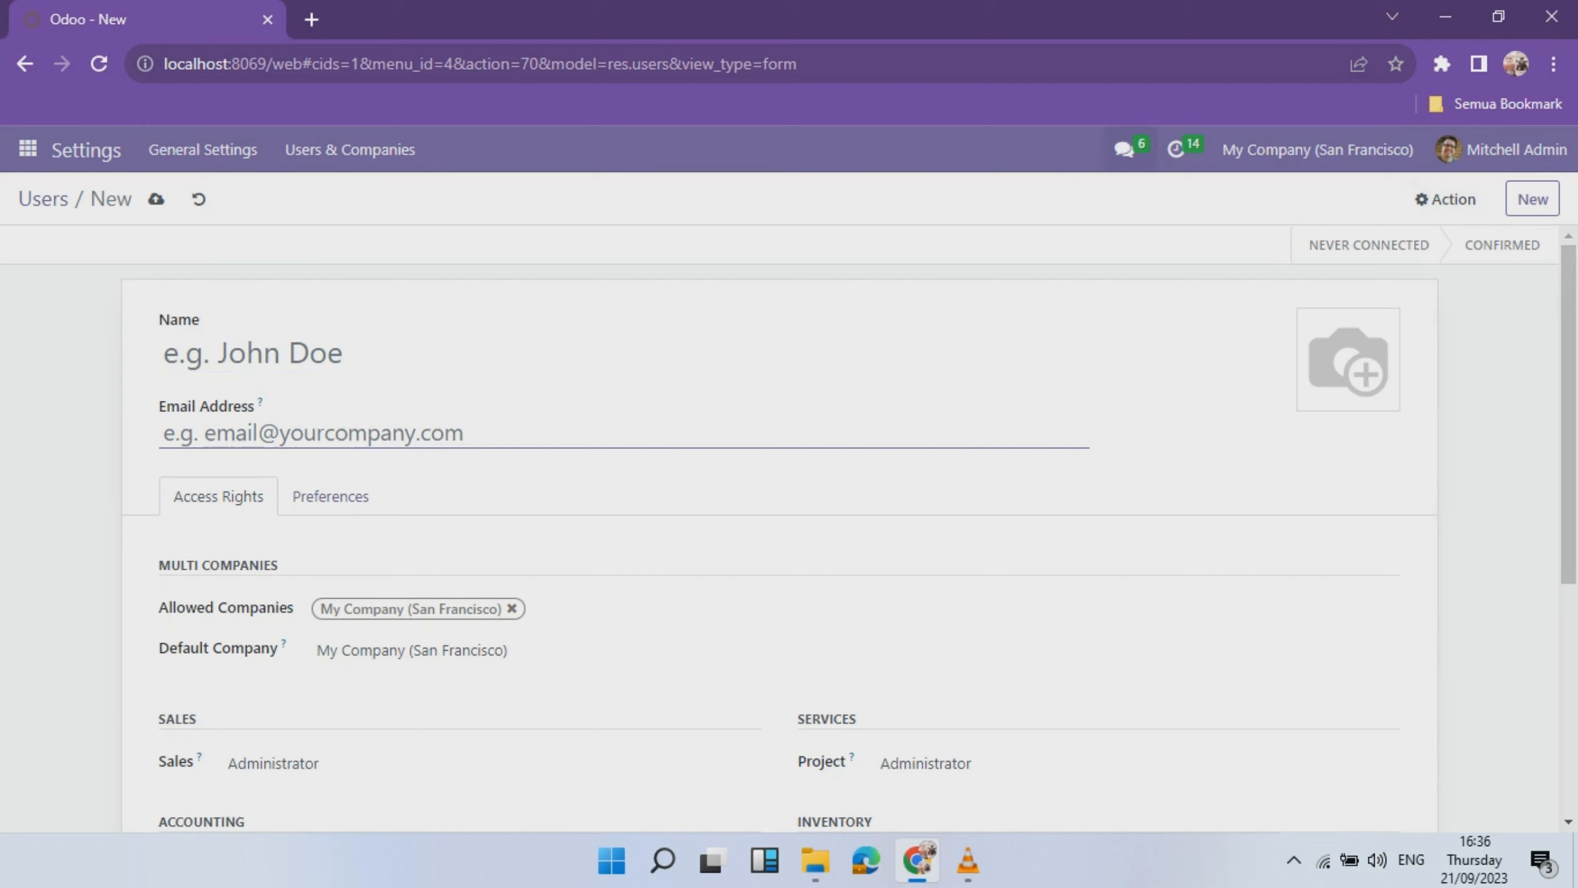
pyautogui.click(199, 199)
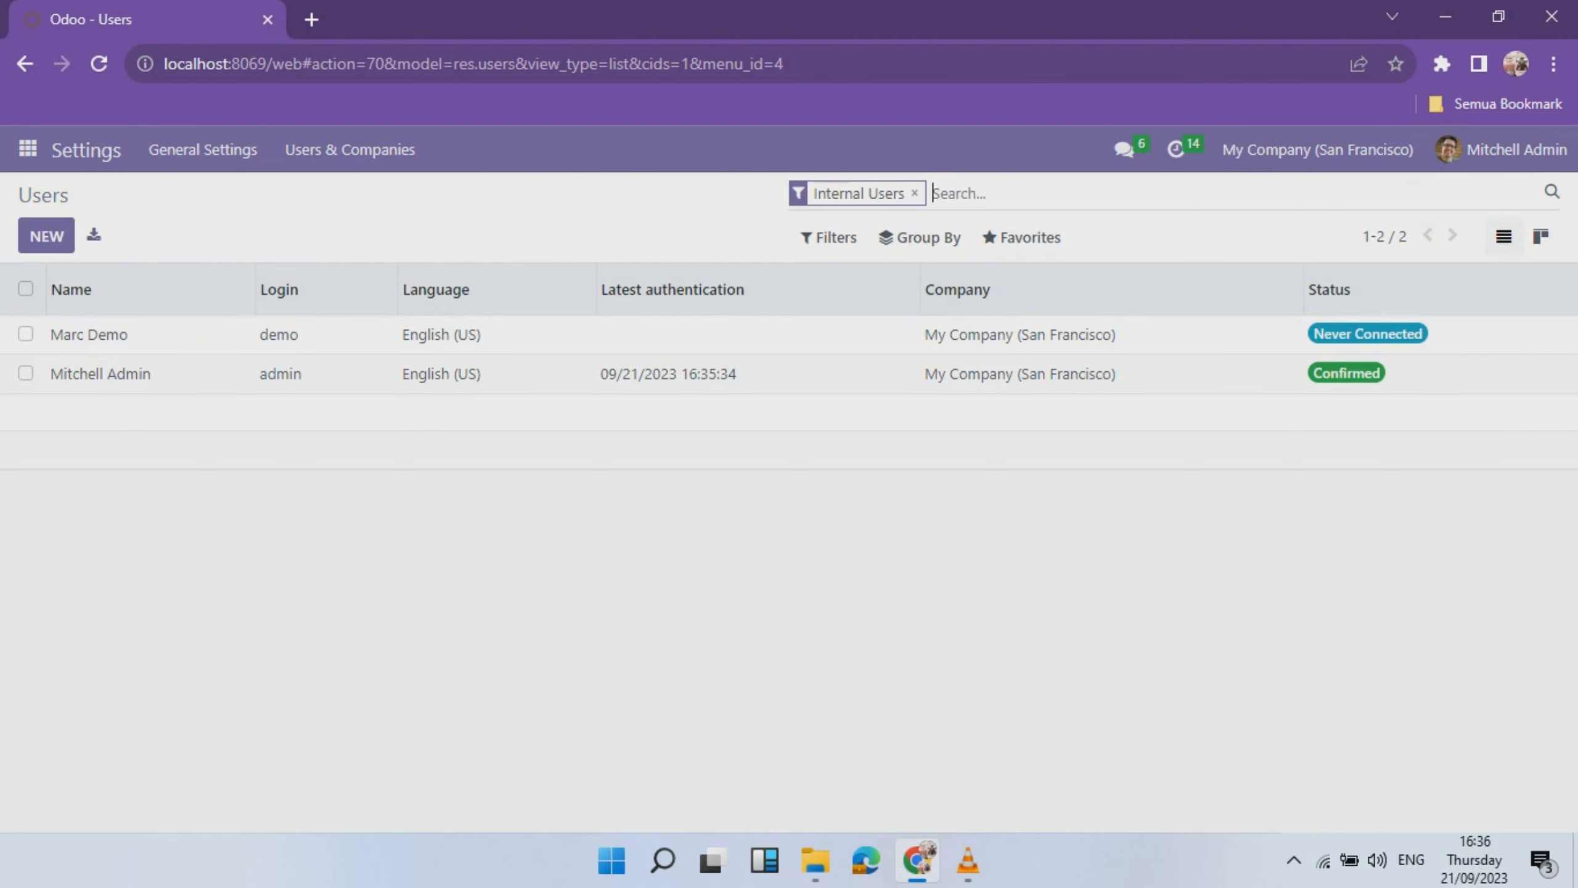
# - Start a user import from Favorites and load Import User.xlsx from Documents
pyautogui.click(1022, 237)
pyautogui.click(1044, 322)
pyautogui.click(74, 236)
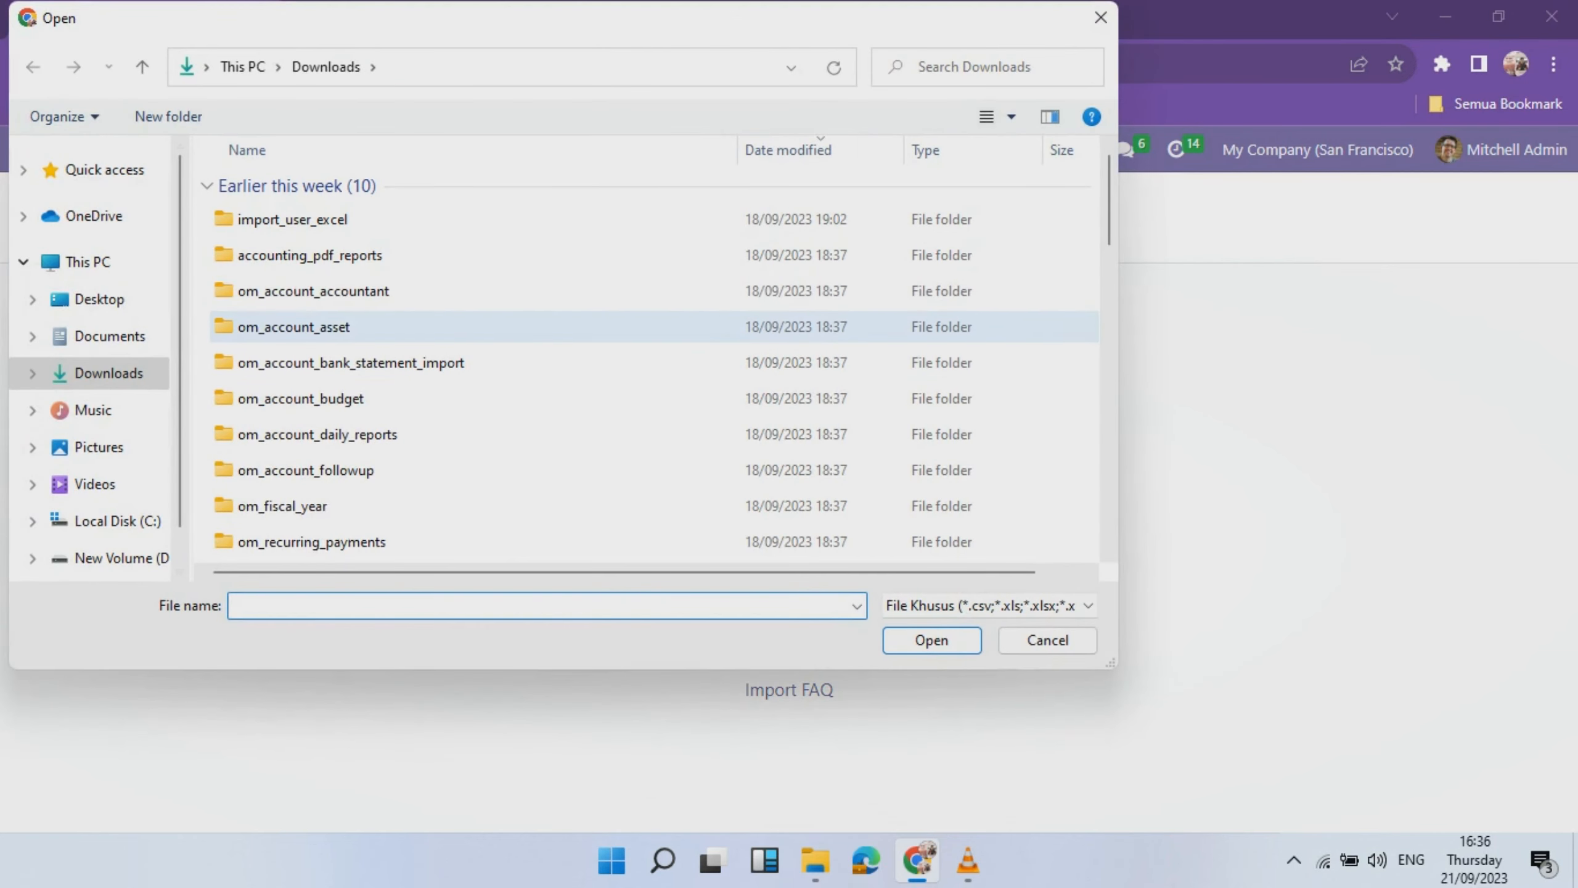
pyautogui.click(109, 336)
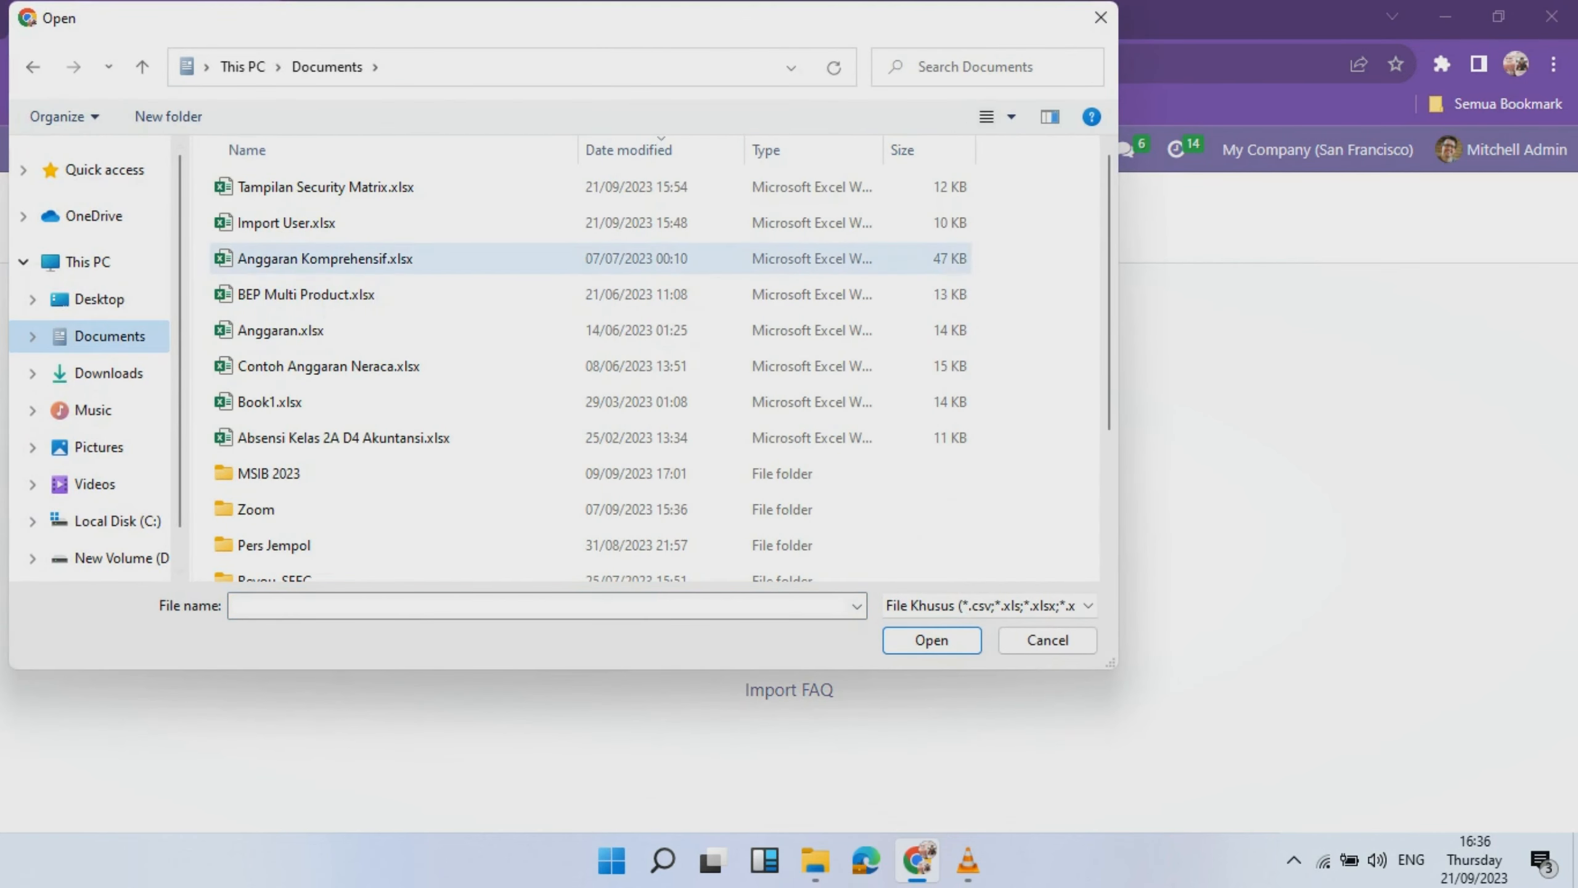
pyautogui.doubleClick(286, 222)
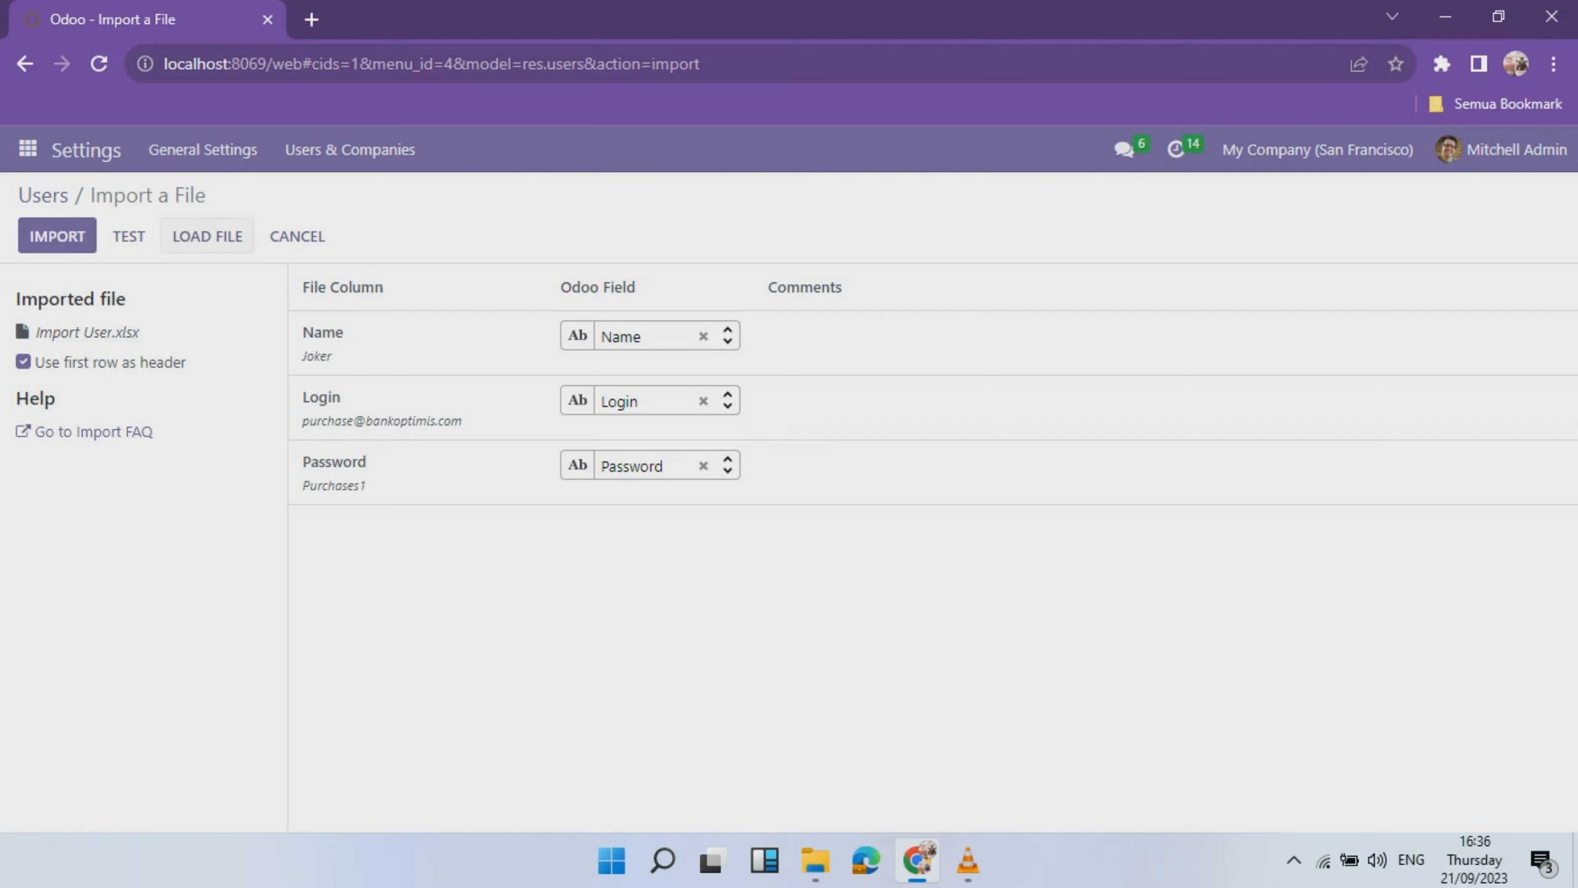
# - Test the Import User.xlsx mapping for errors, then import the five users
pyautogui.click(129, 236)
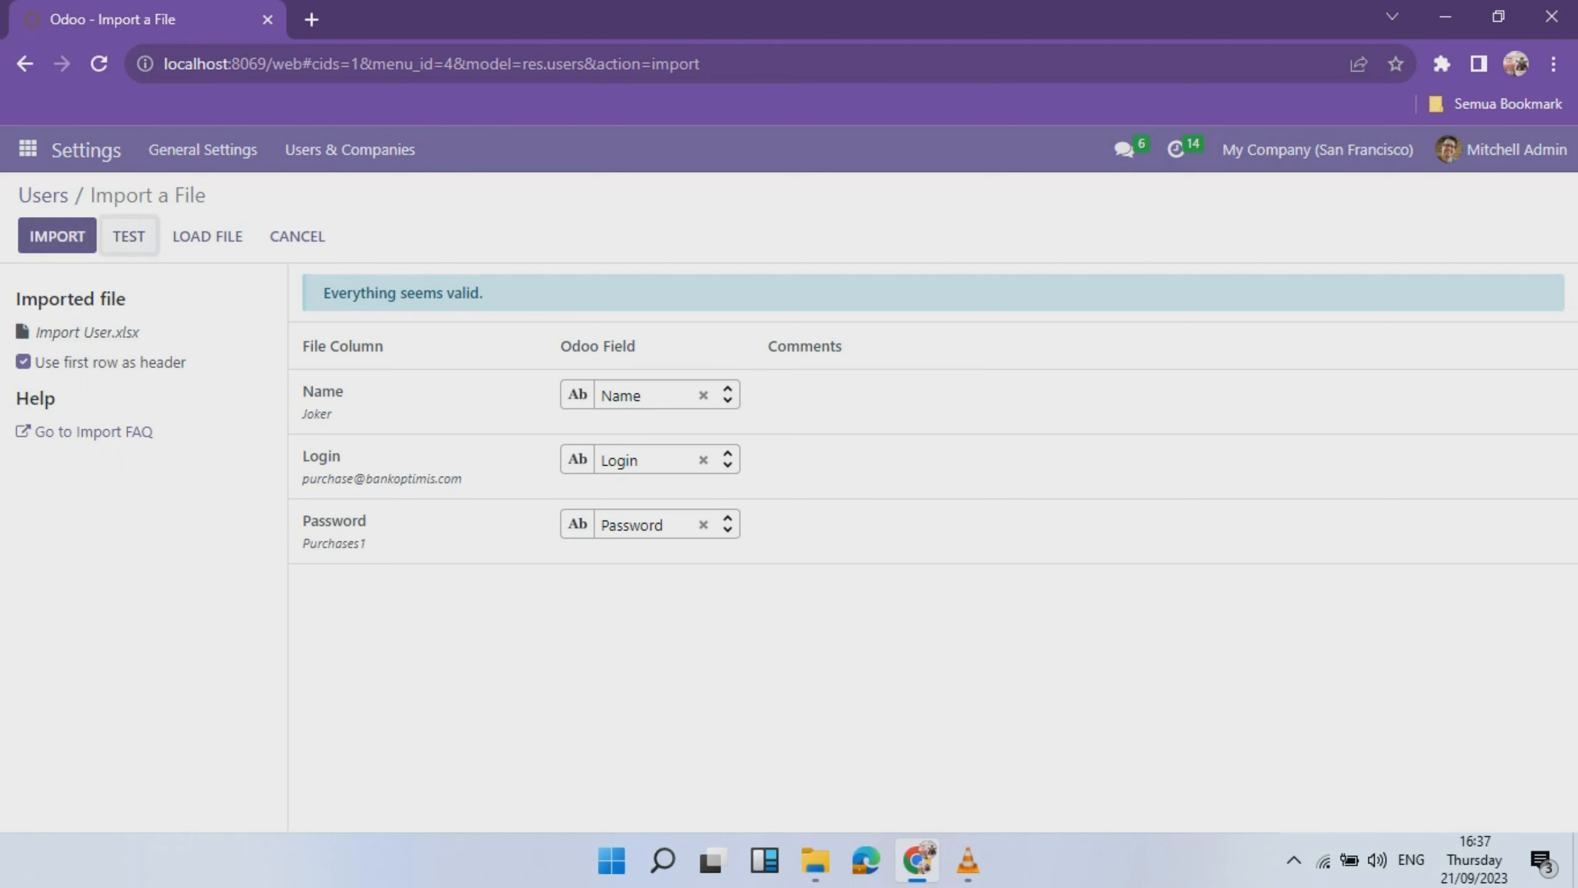
pyautogui.click(57, 235)
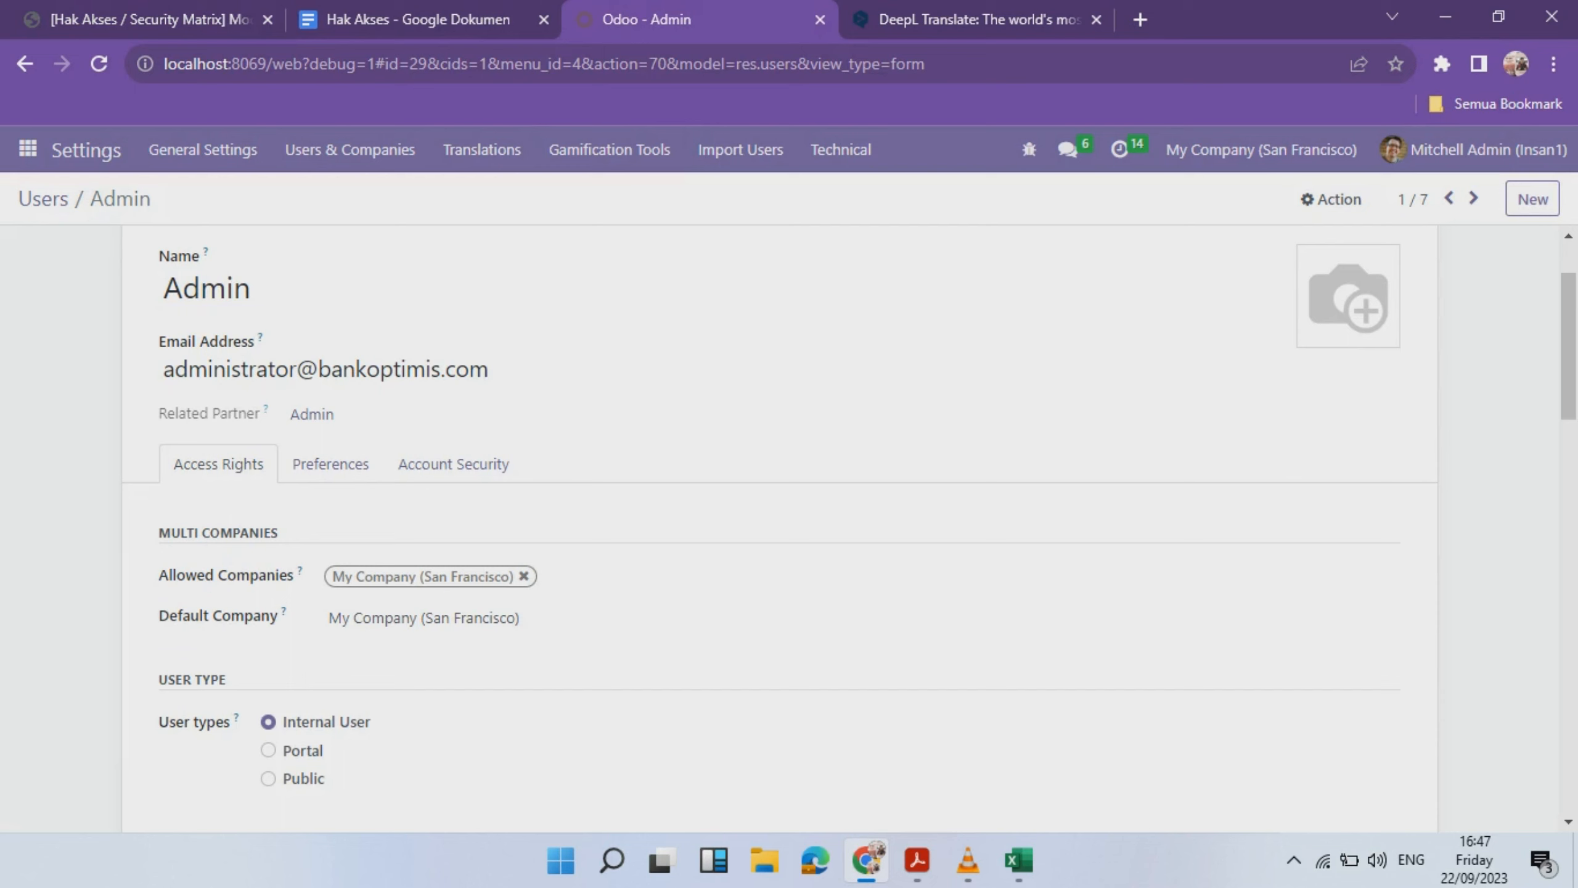
# - Review the Admin user's access rights, keeping Sales at Administrator and Invoicing at Billing Administrator
pyautogui.scroll(-3, 454, 463)
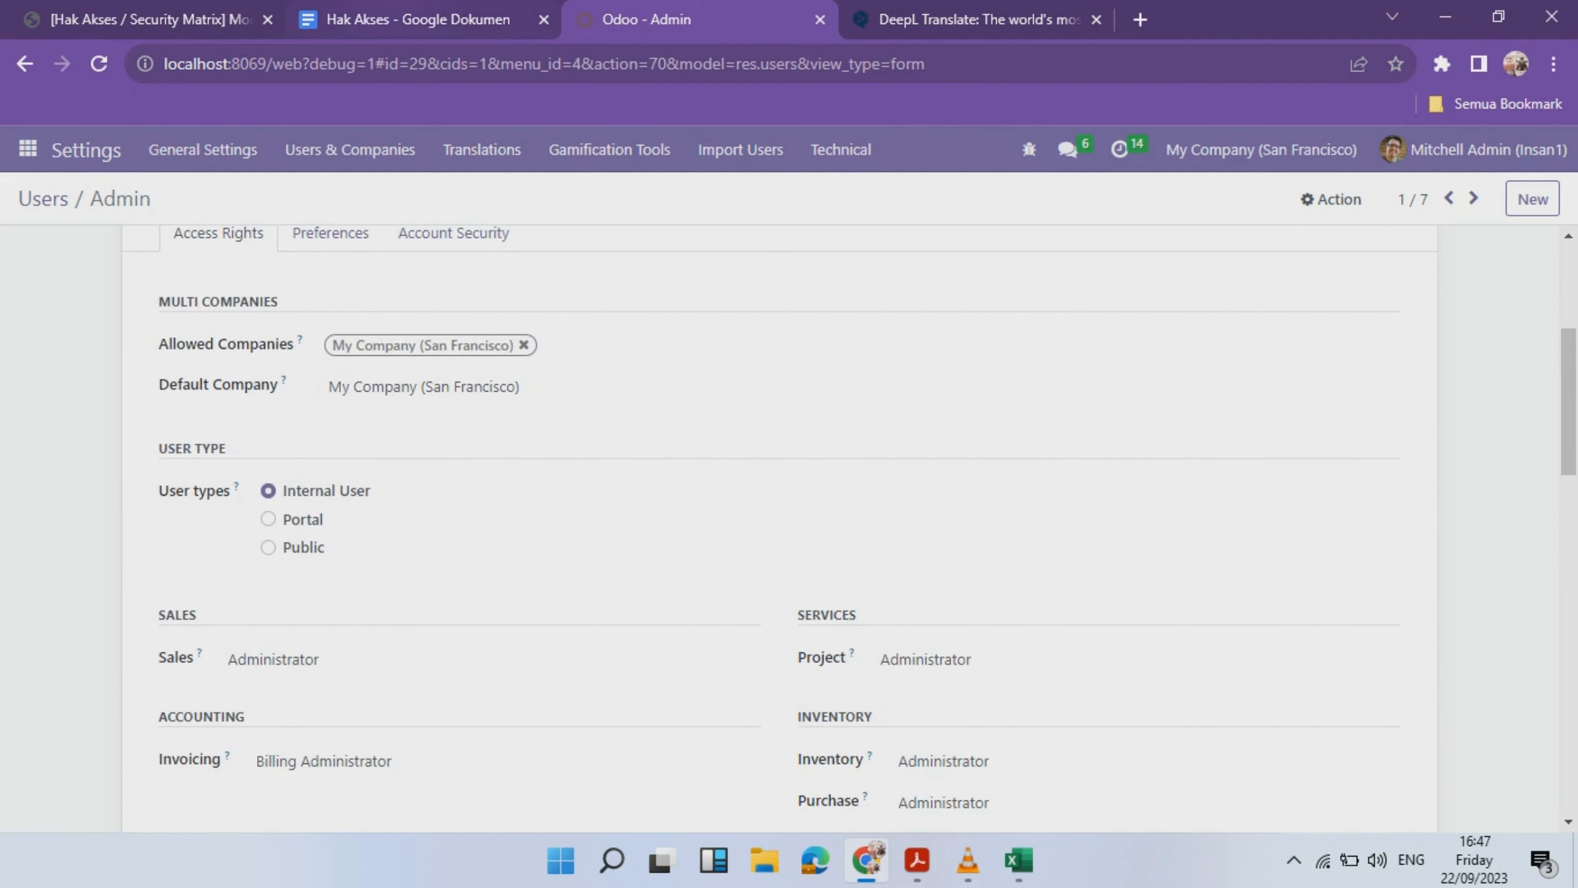
pyautogui.scroll(5, 790, 528)
pyautogui.scroll(-3, 789, 528)
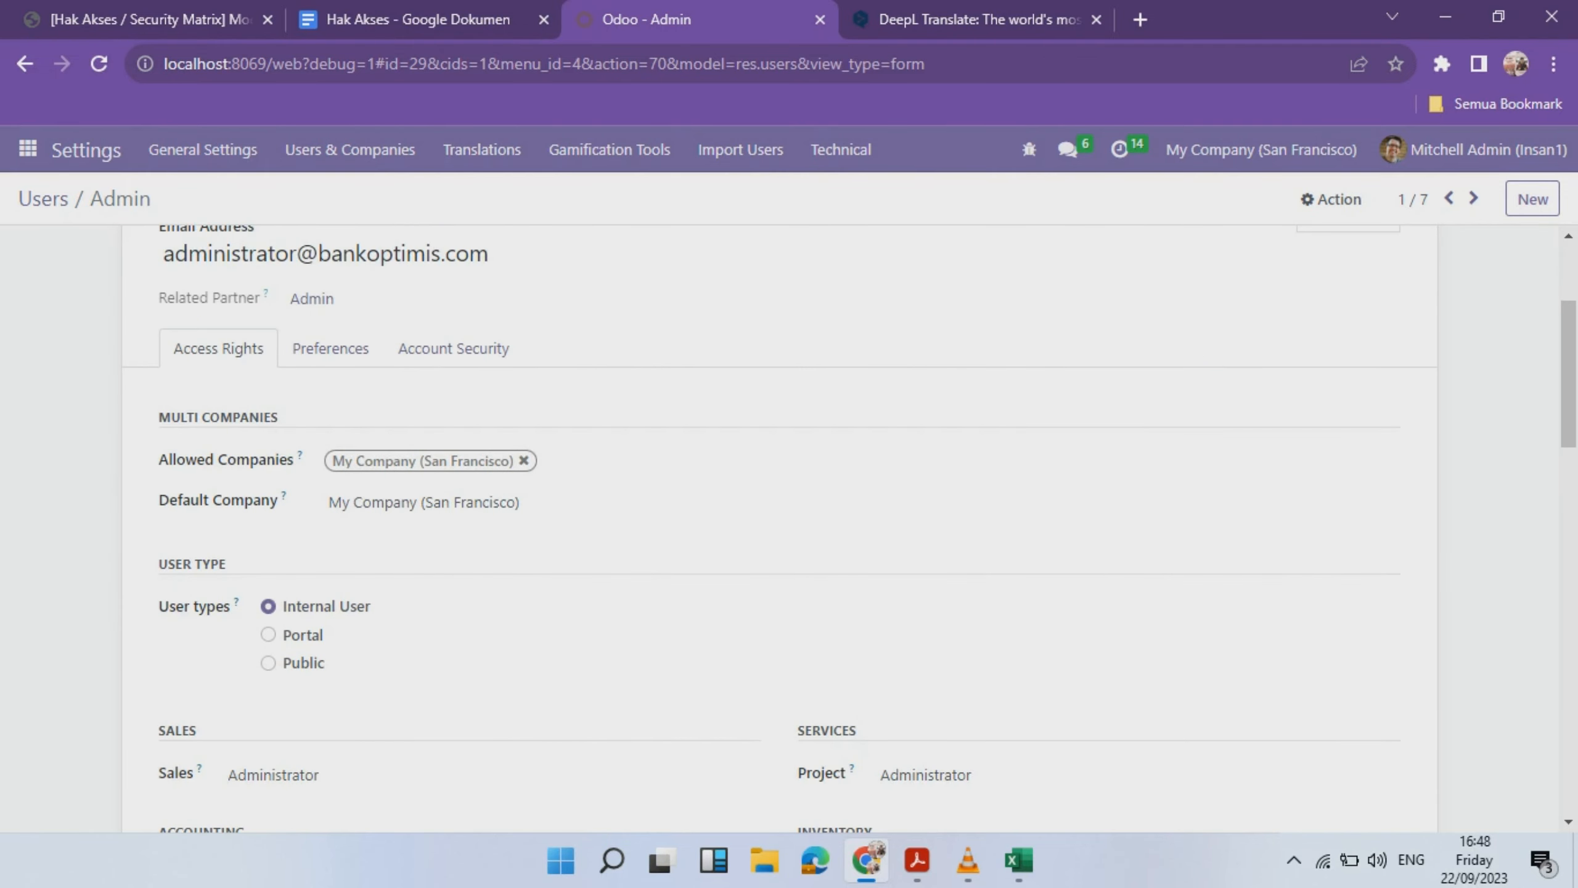
pyautogui.scroll(-2, 790, 435)
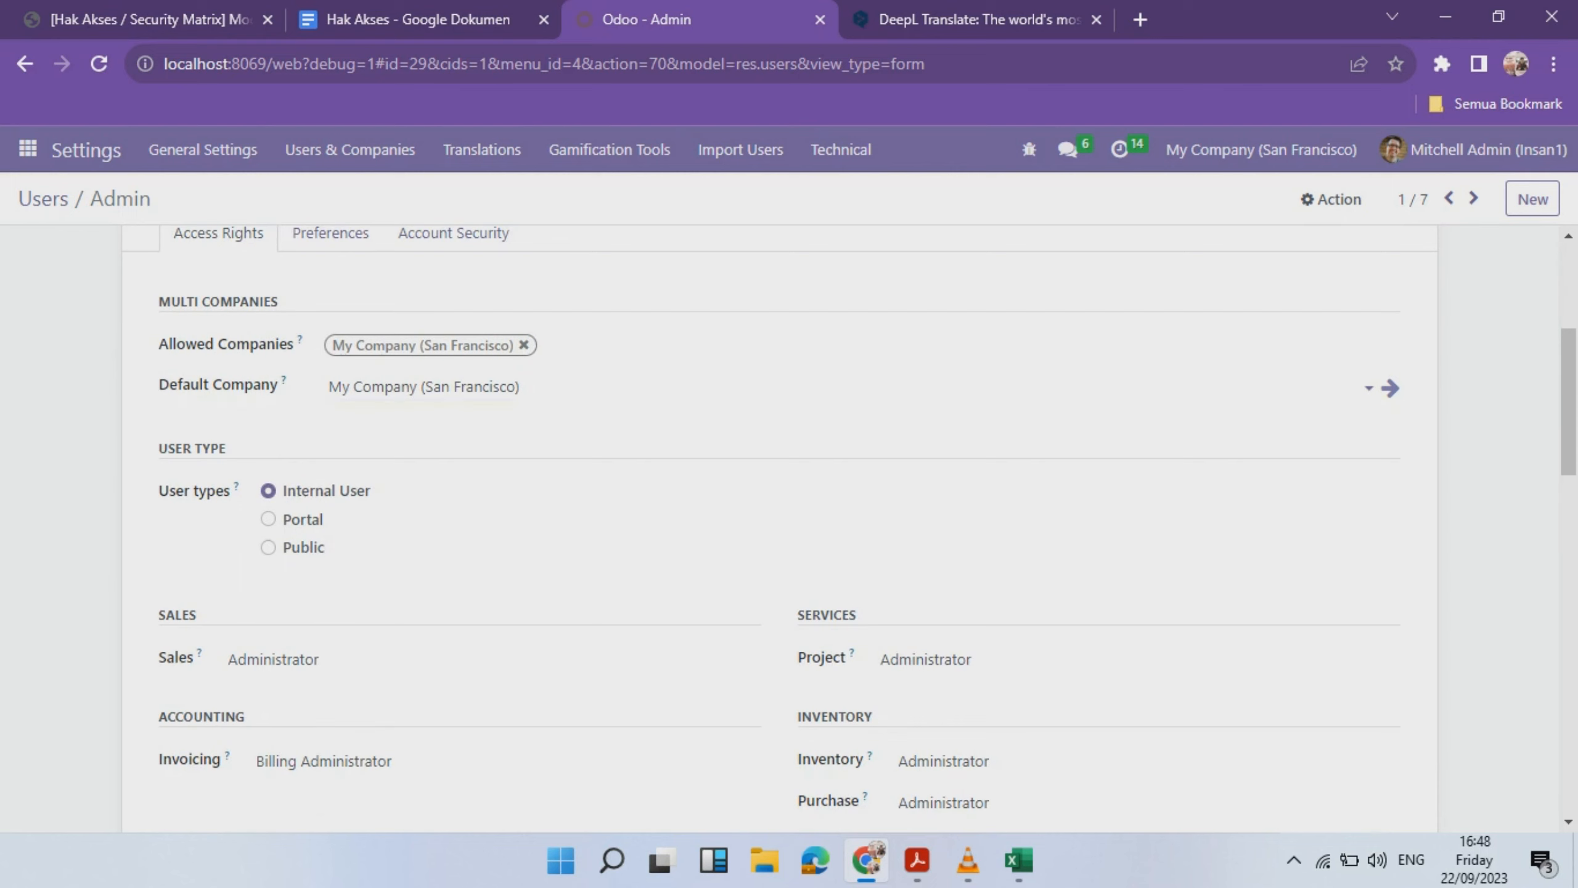
pyautogui.scroll(-2, 789, 435)
pyautogui.scroll(-2, 491, 429)
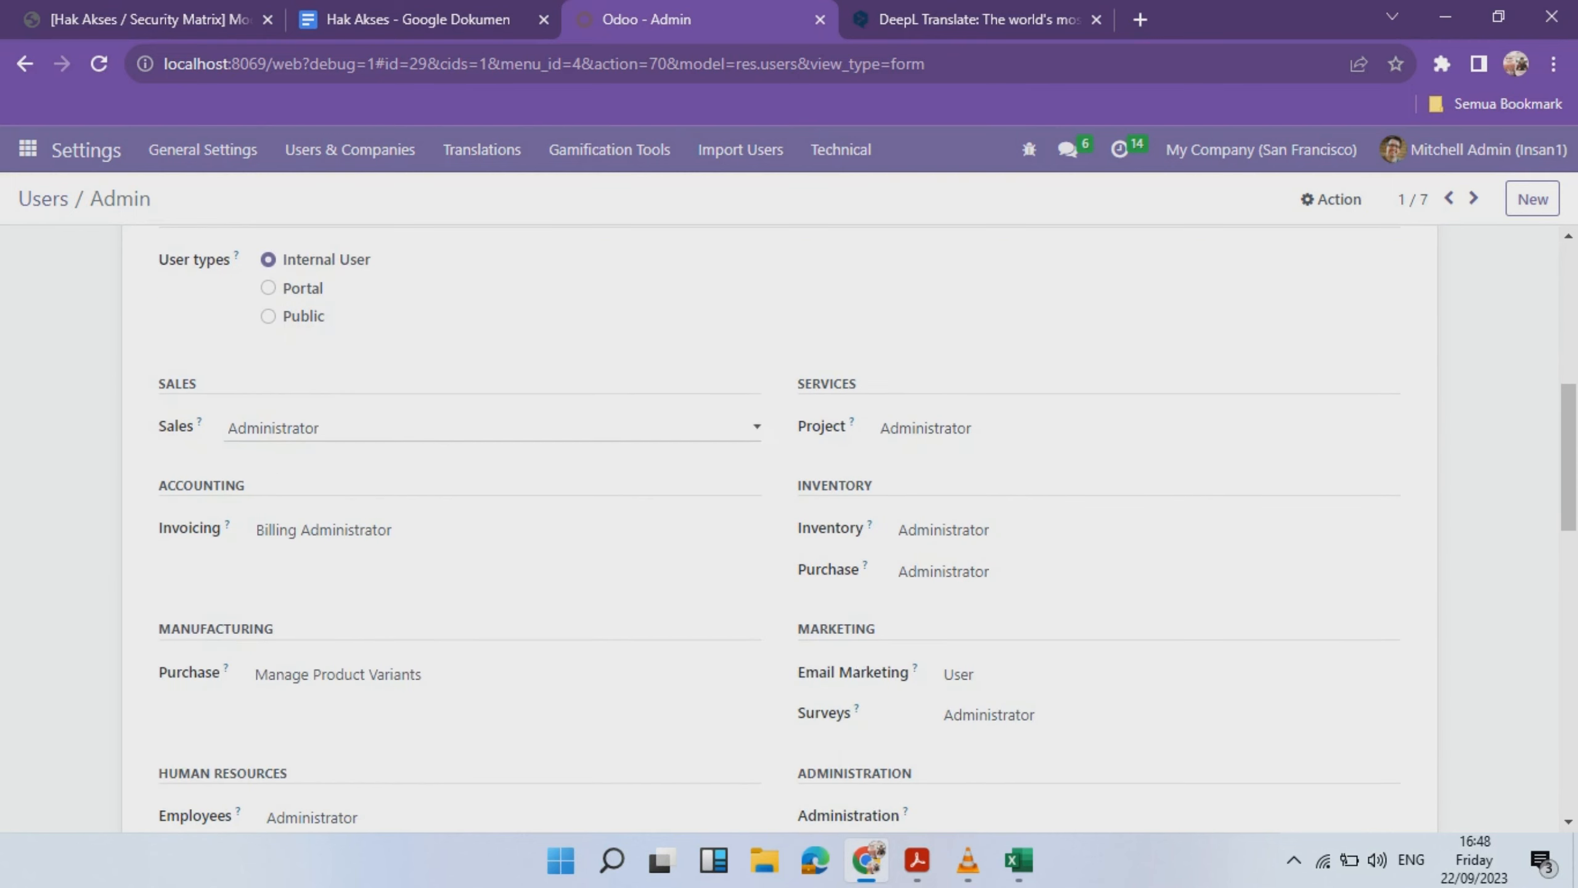
pyautogui.scroll(-2, 491, 430)
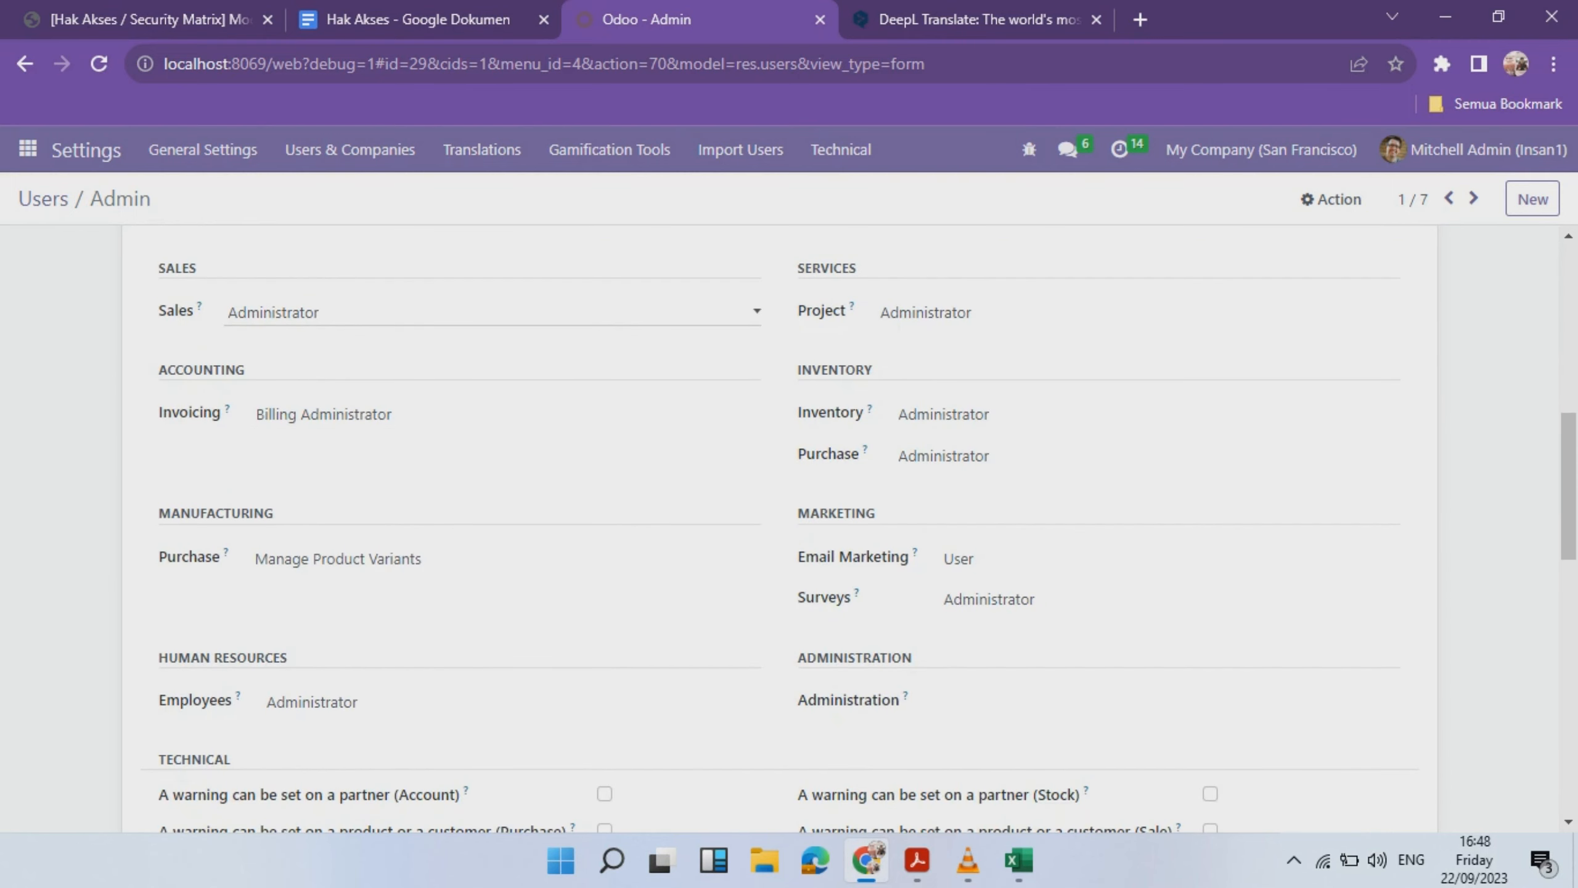
pyautogui.scroll(7, 491, 317)
pyautogui.scroll(-10, 491, 429)
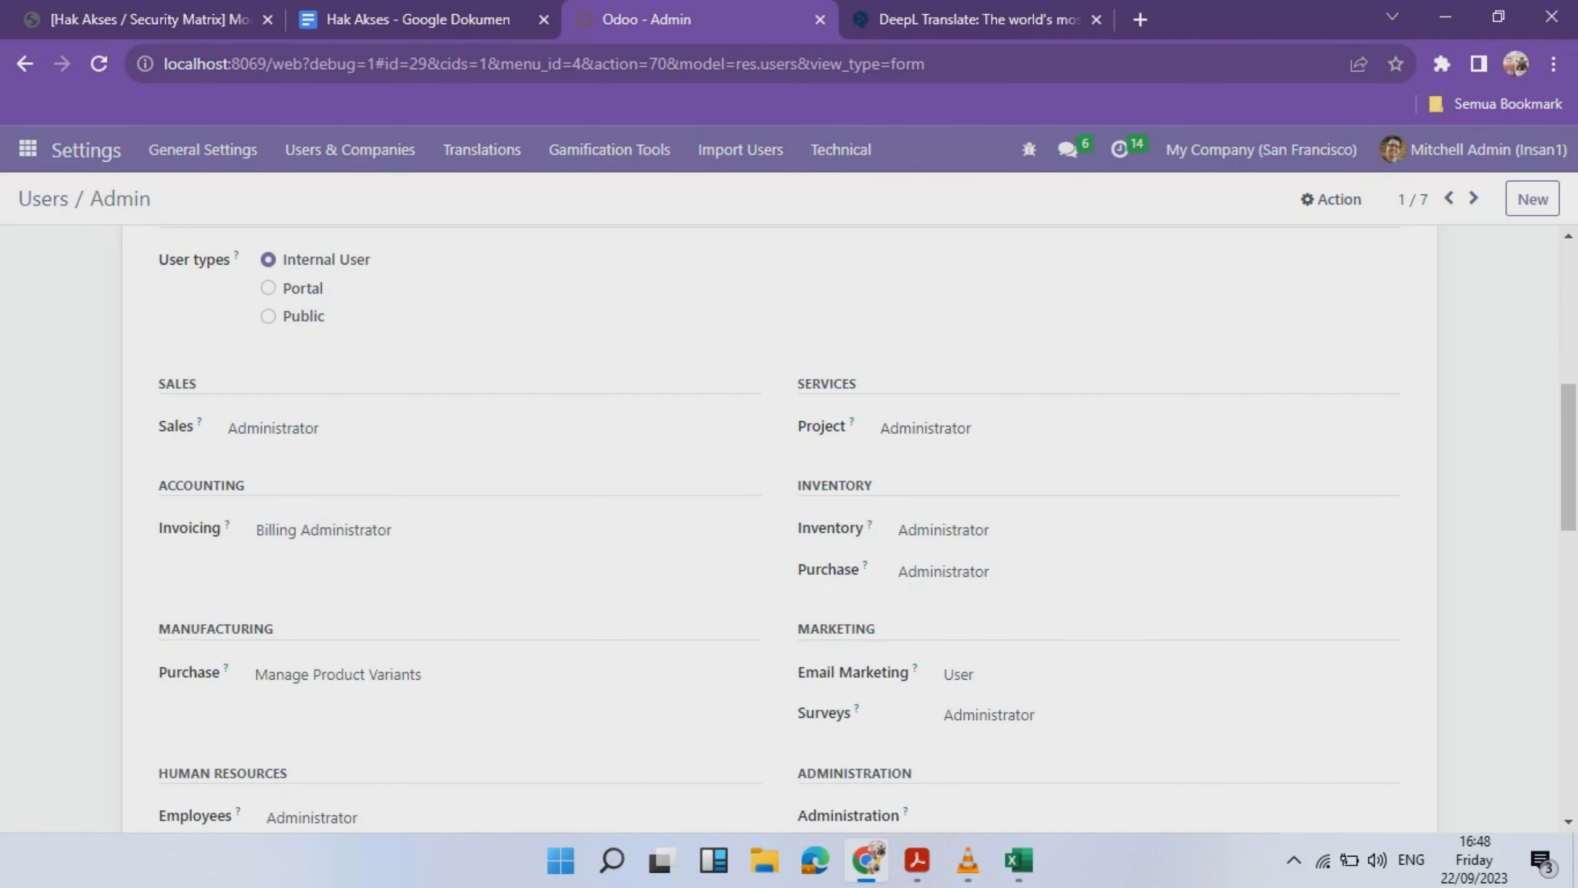
pyautogui.click(491, 428)
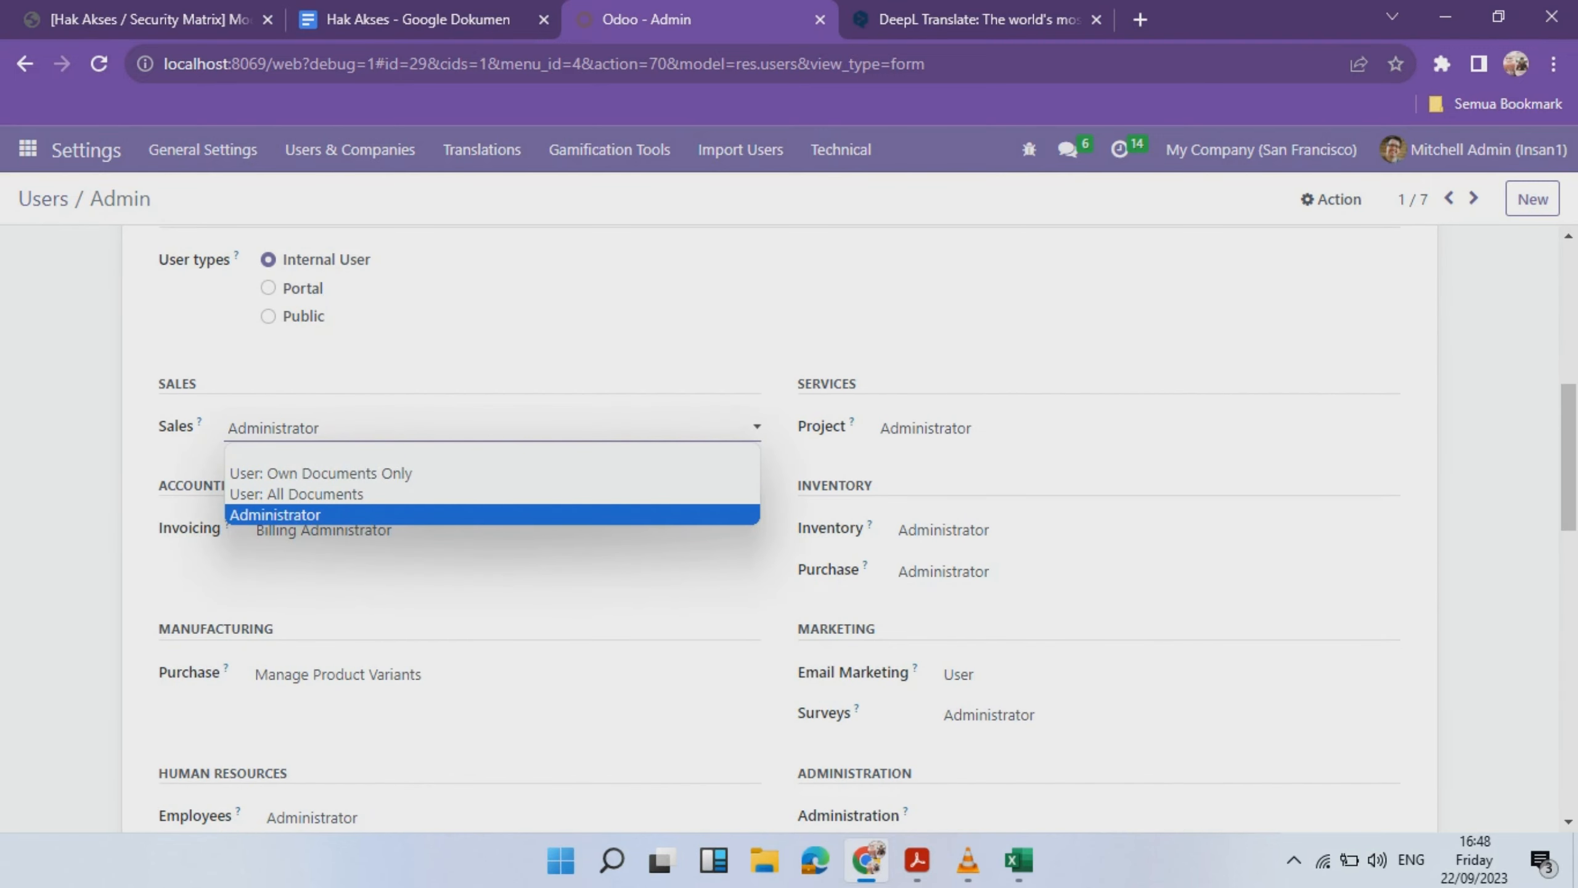
pyautogui.press('Escape')
pyautogui.scroll(-1, 490, 423)
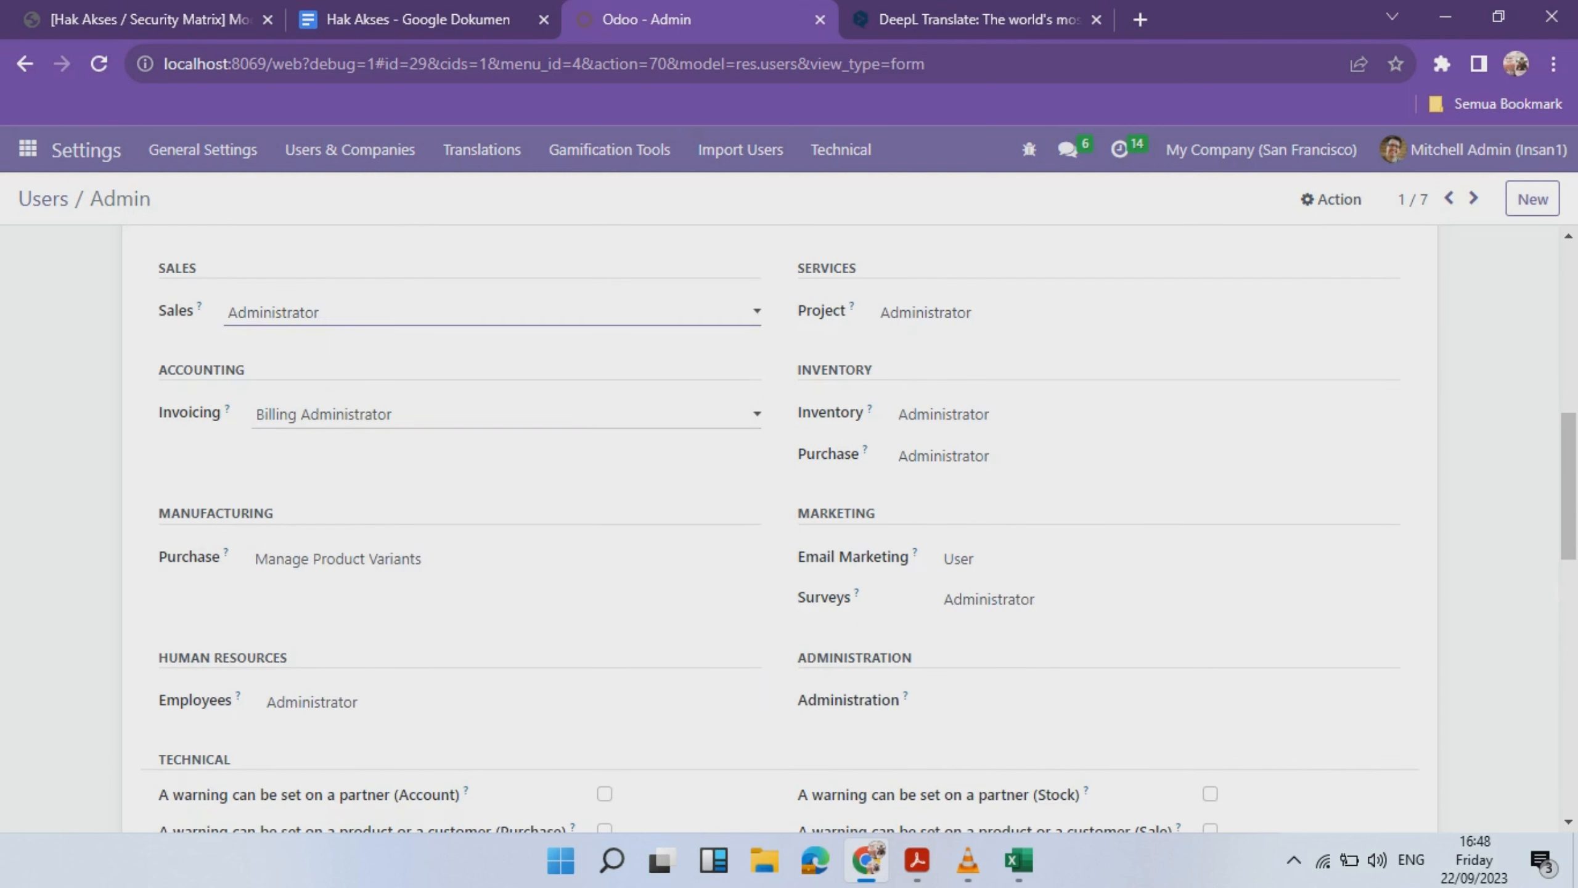
pyautogui.click(490, 418)
pyautogui.click(491, 482)
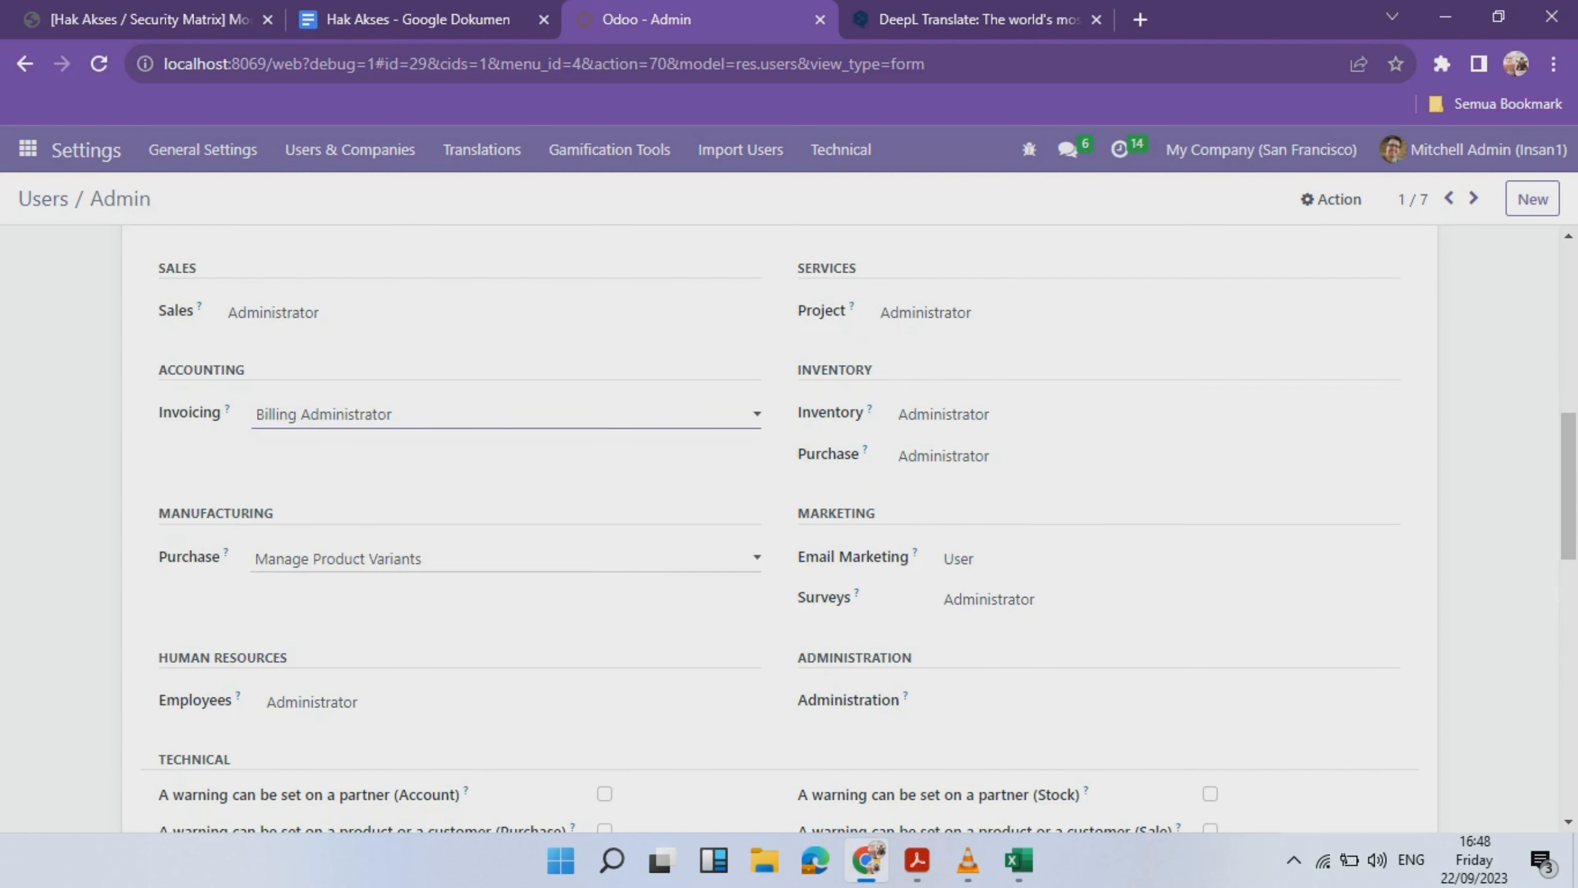
# - Check Purchase, Employees, Project, Inventory and Email Marketing access levels, leaving them unchanged
pyautogui.click(491, 558)
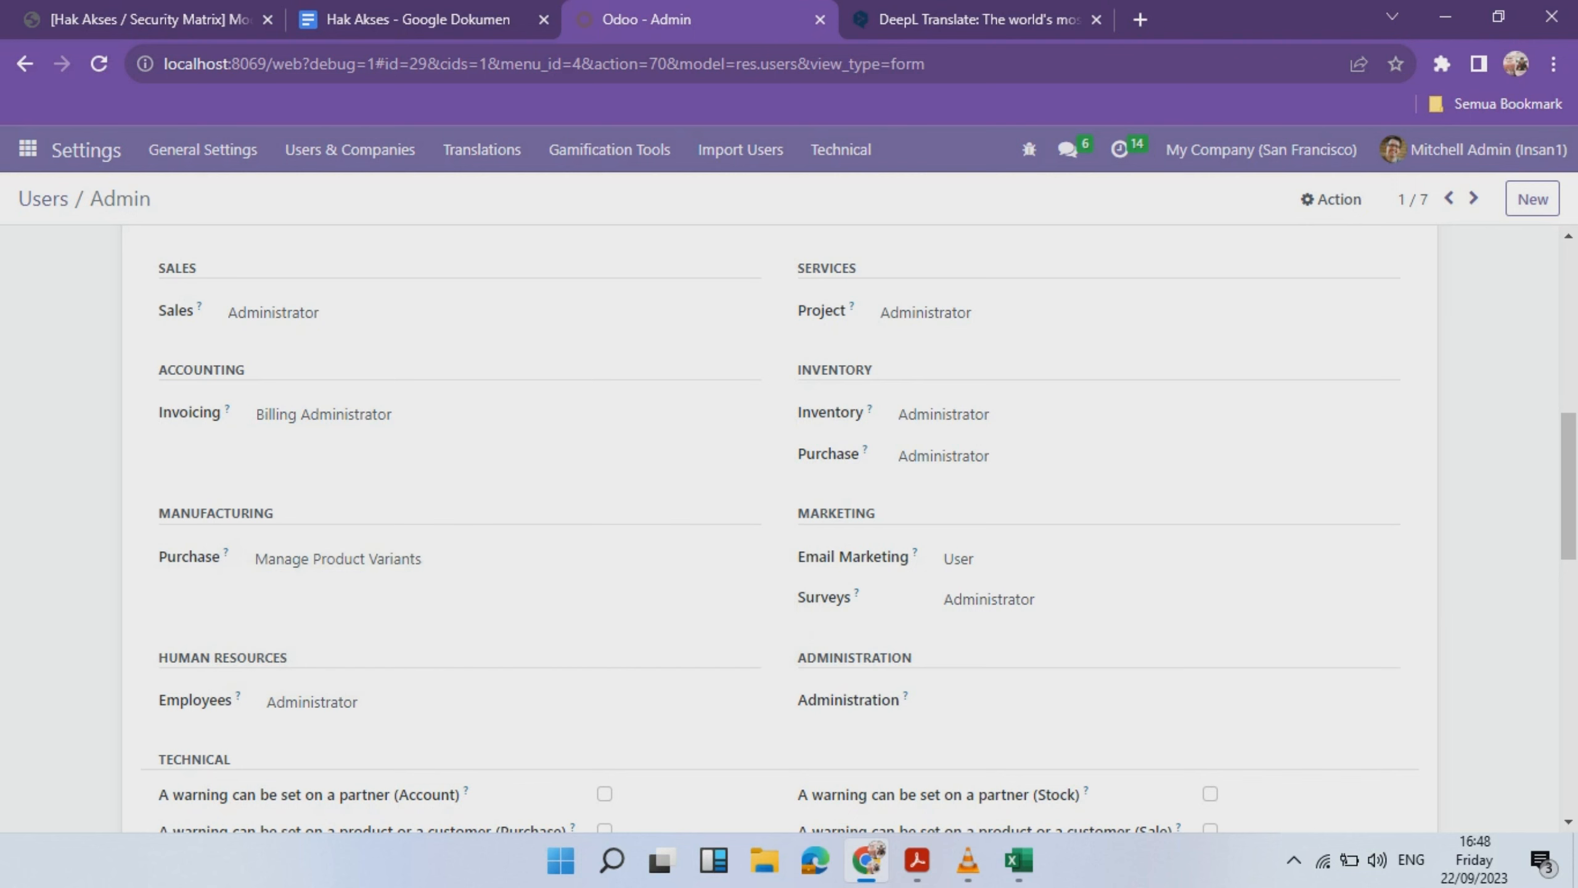
pyautogui.scroll(-2, 779, 528)
pyautogui.click(490, 443)
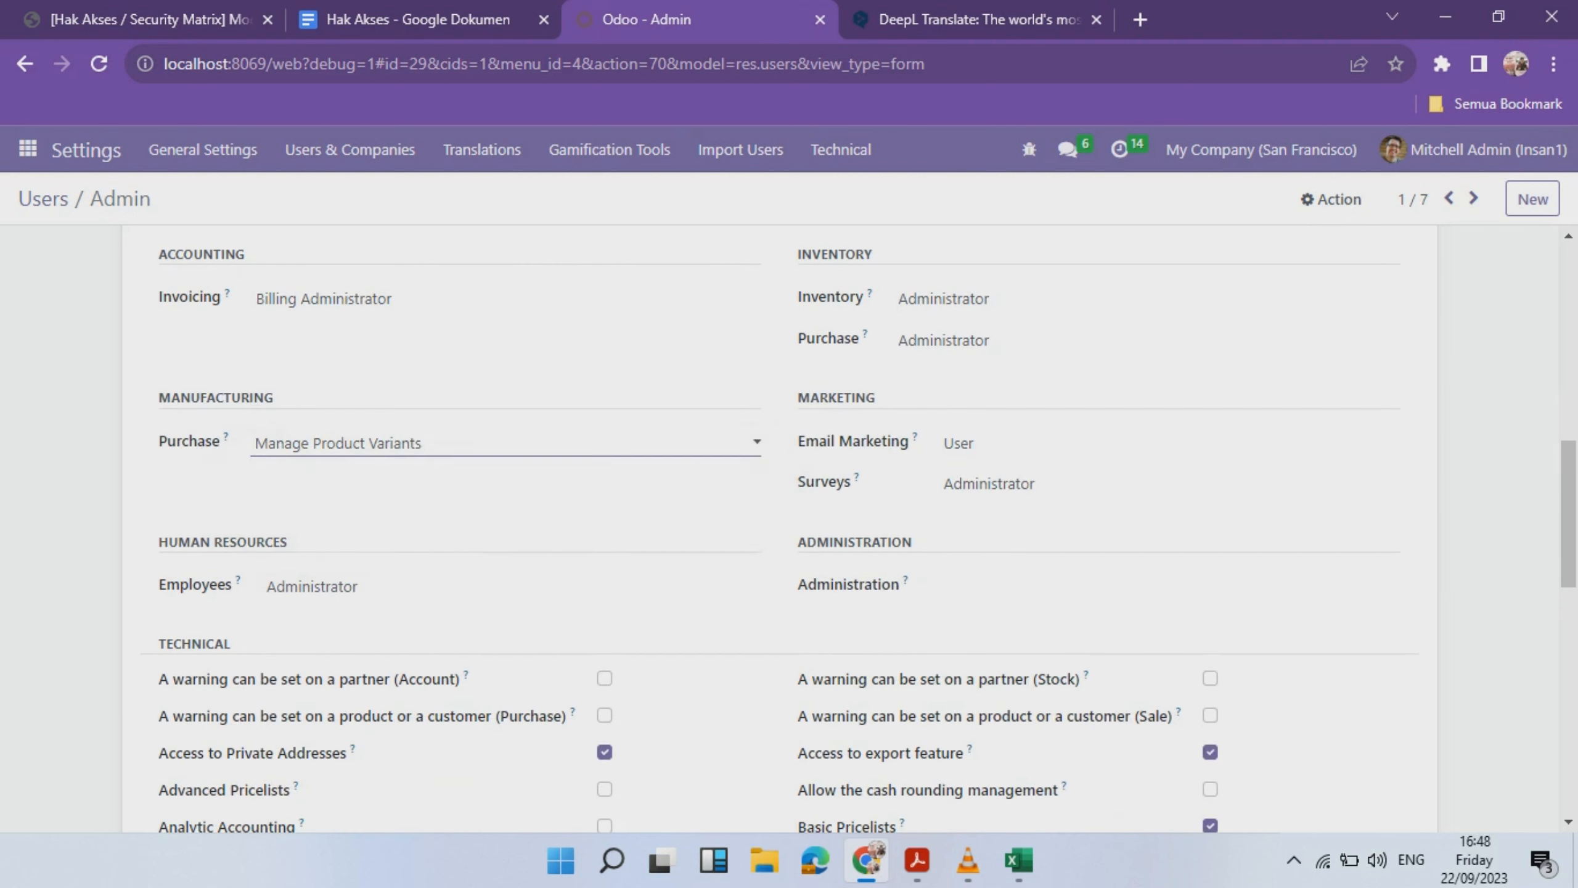
pyautogui.scroll(-1, 490, 466)
pyautogui.click(491, 470)
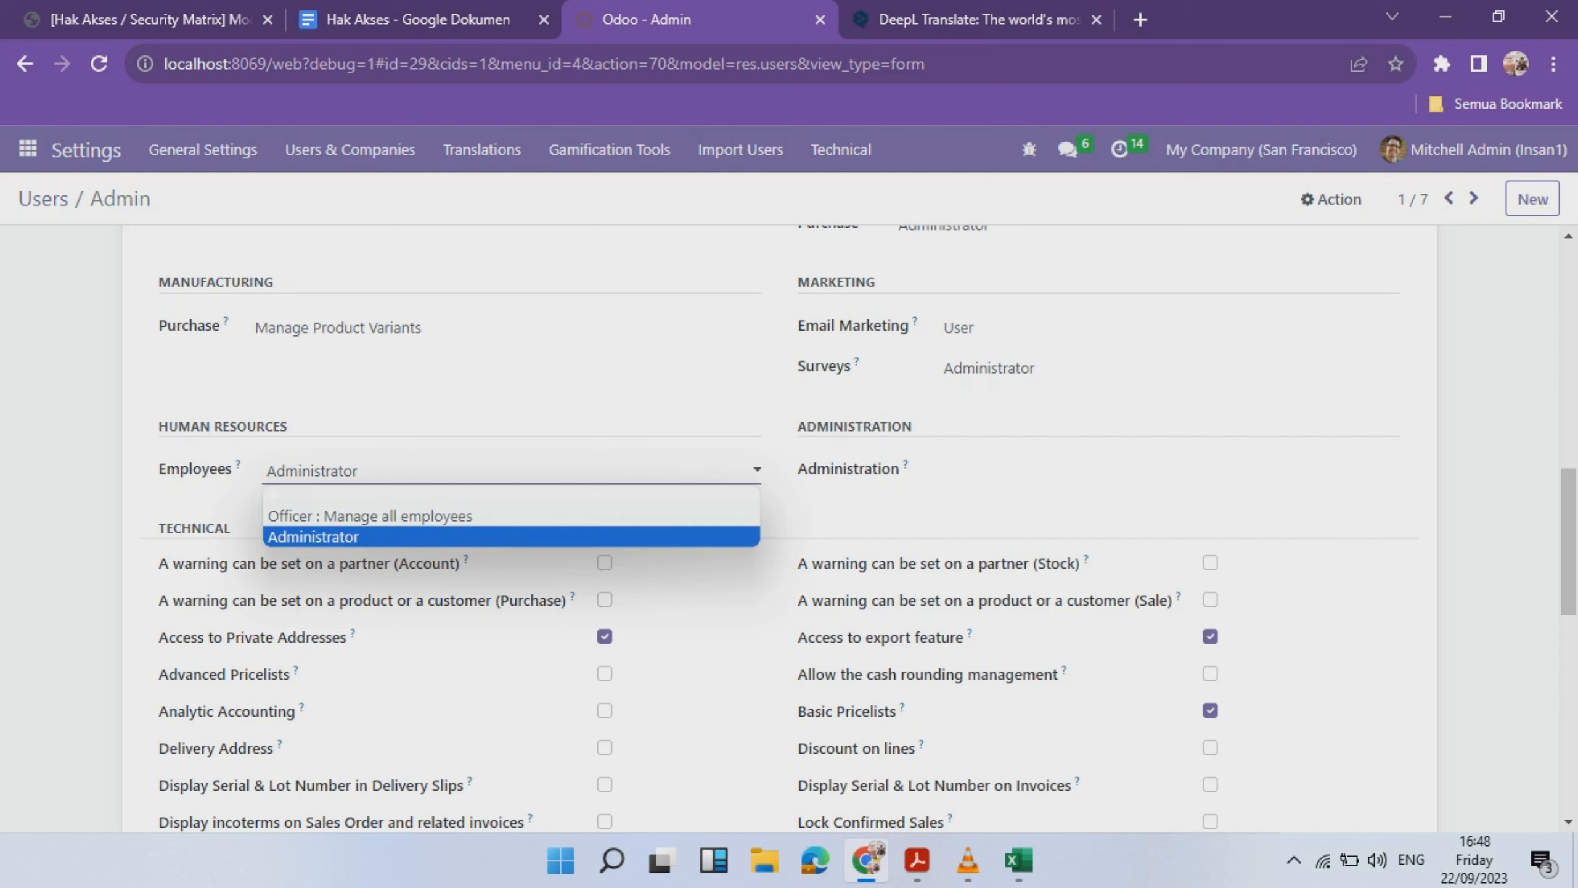
pyautogui.press('Escape')
pyautogui.scroll(3, 491, 466)
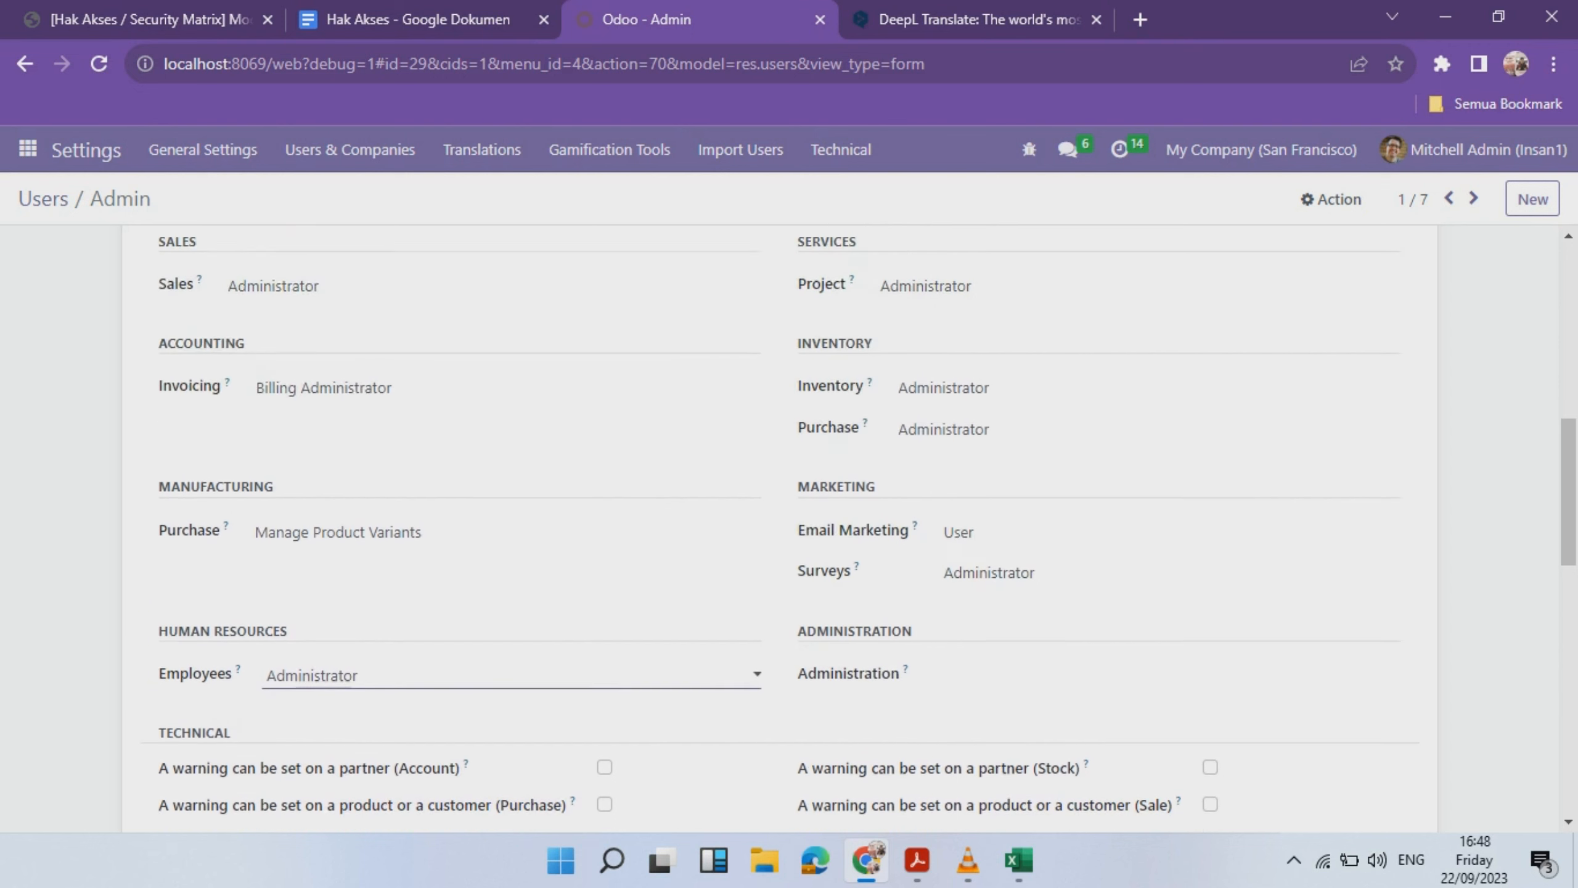
pyautogui.click(1020, 428)
pyautogui.press('Escape')
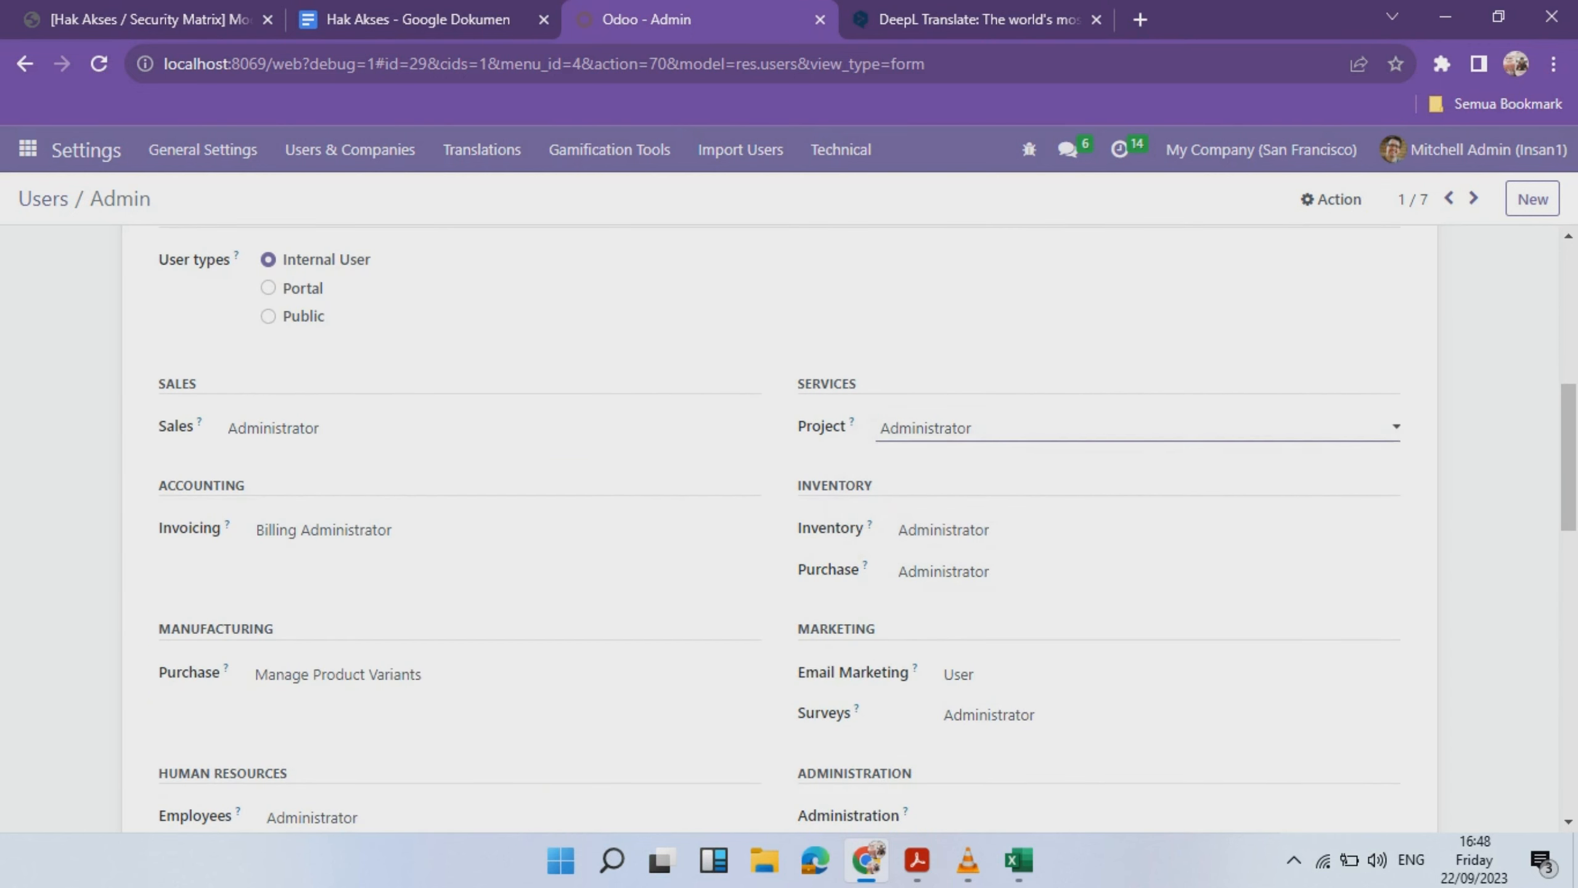
pyautogui.click(1019, 530)
pyautogui.press('Escape')
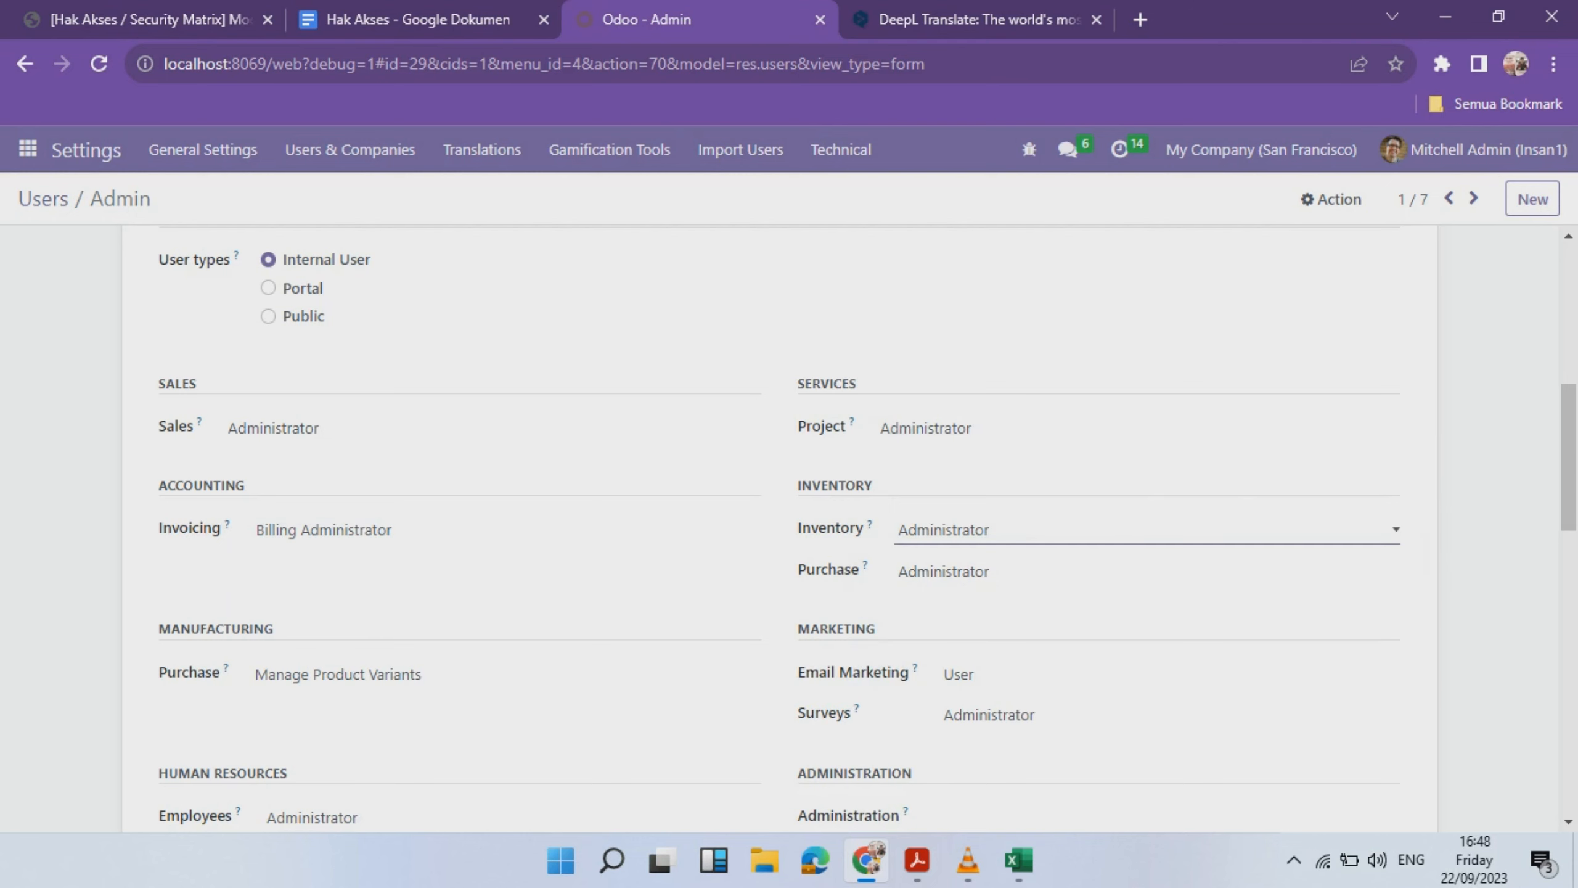
pyautogui.scroll(-2, 868, 530)
pyautogui.click(1019, 559)
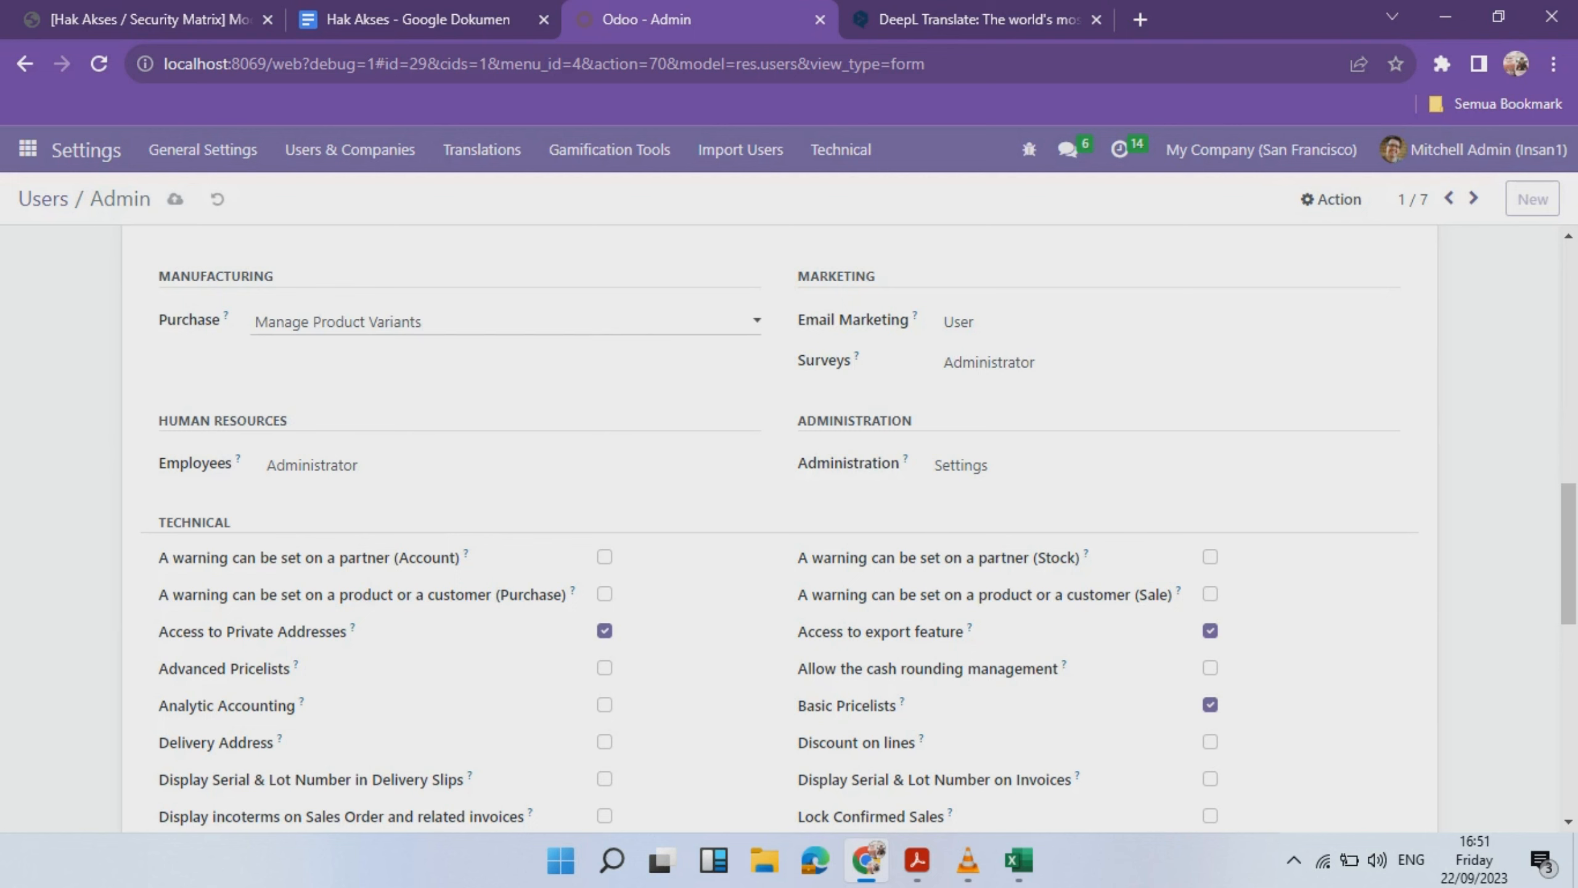
# - Keep Invoicing at Billing Administrator and glance at the Users & Companies menu
pyautogui.scroll(5, 789, 528)
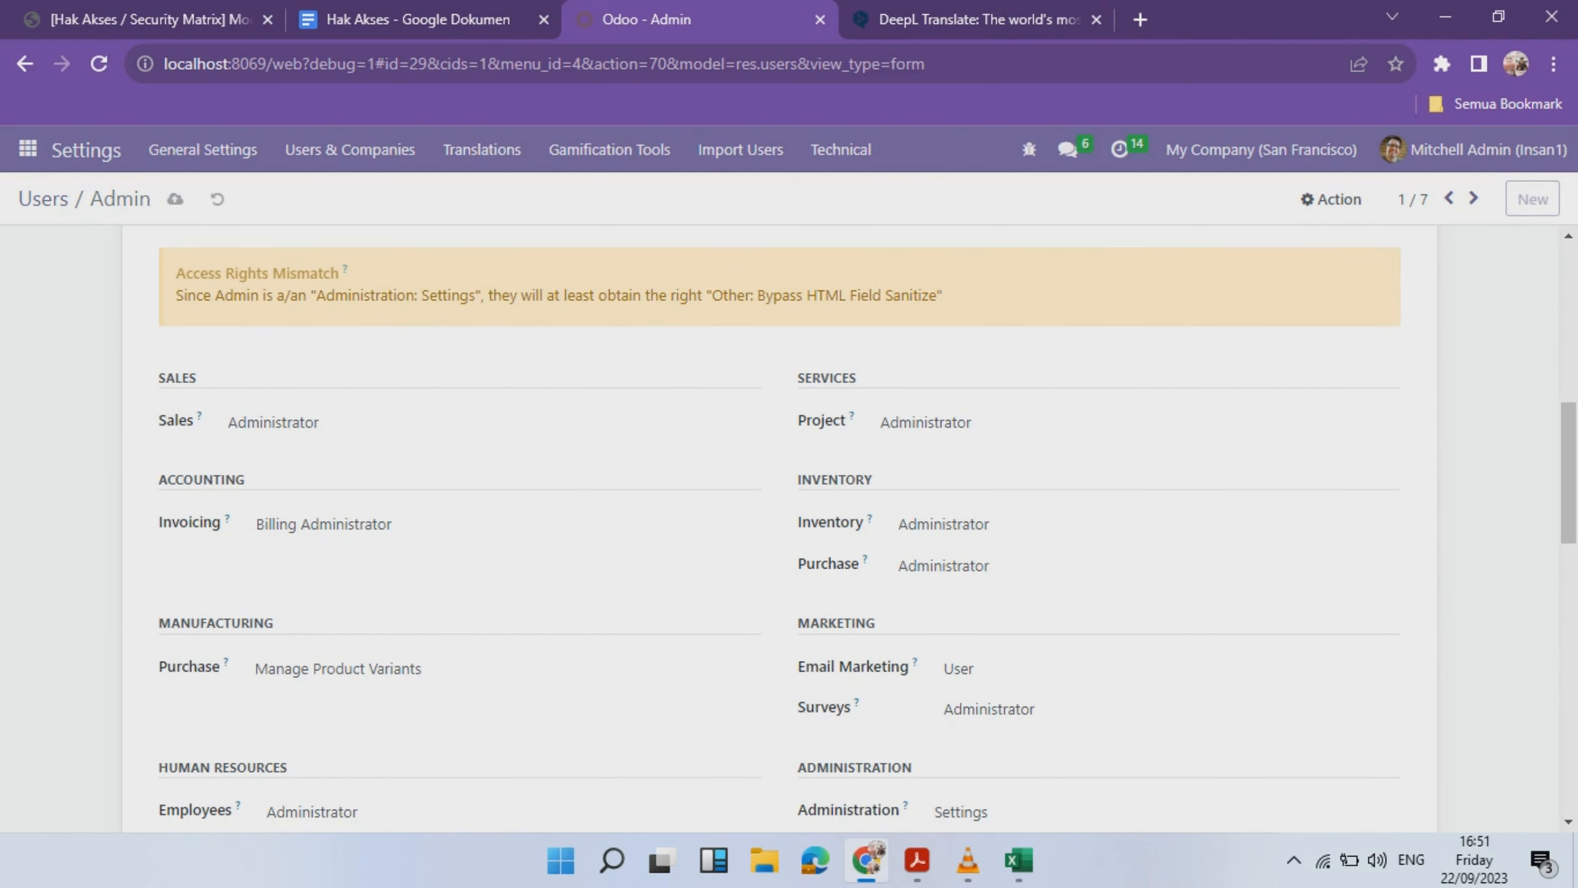
pyautogui.click(497, 525)
pyautogui.click(497, 525)
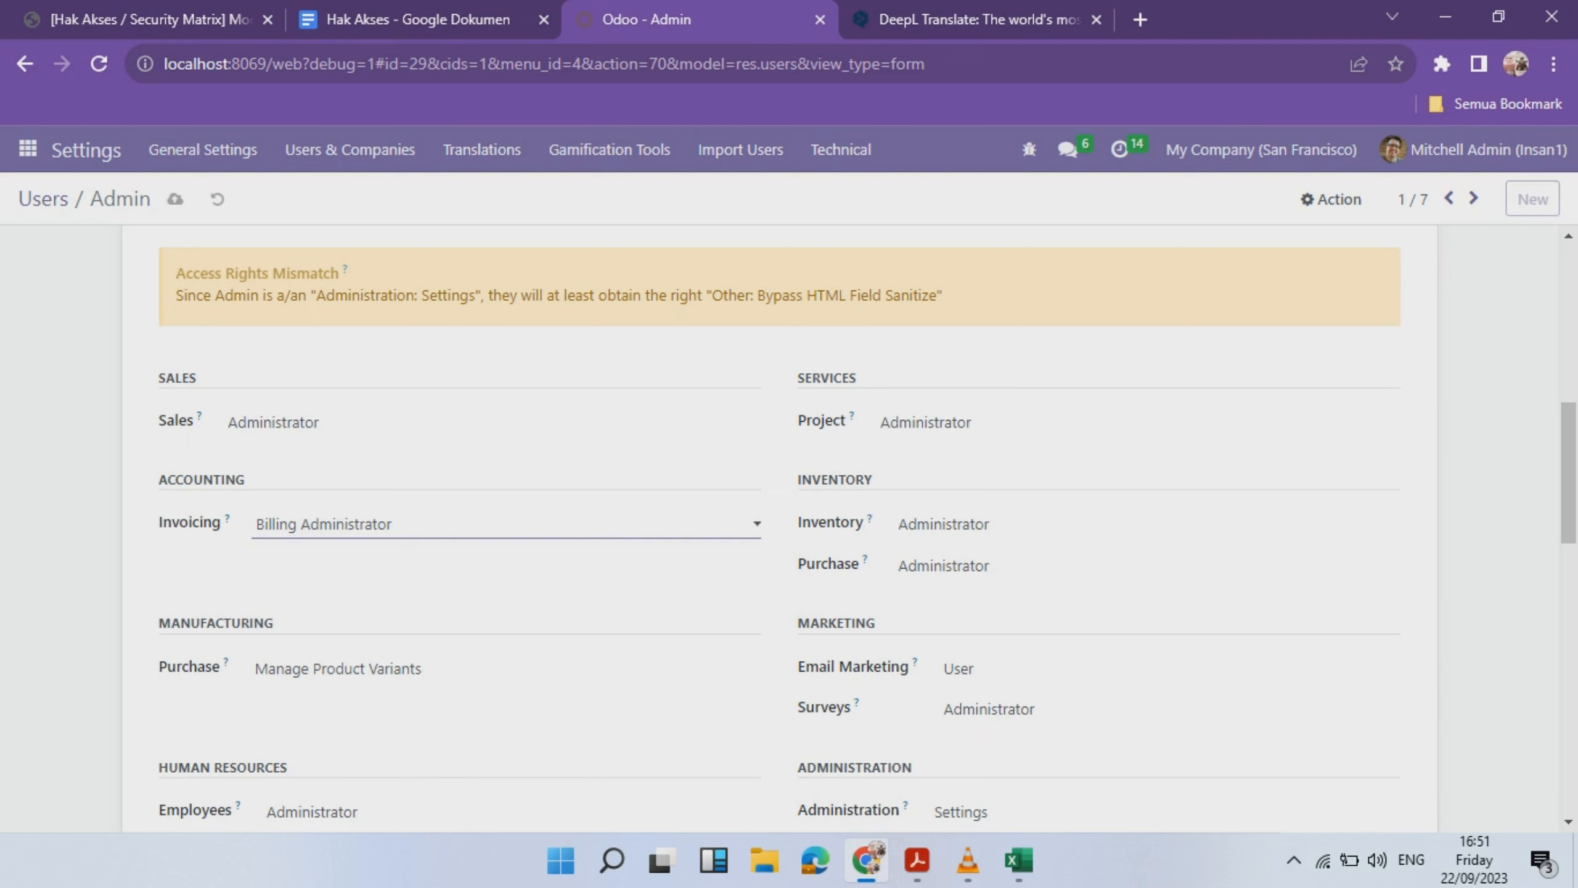
pyautogui.click(350, 150)
pyautogui.click(315, 195)
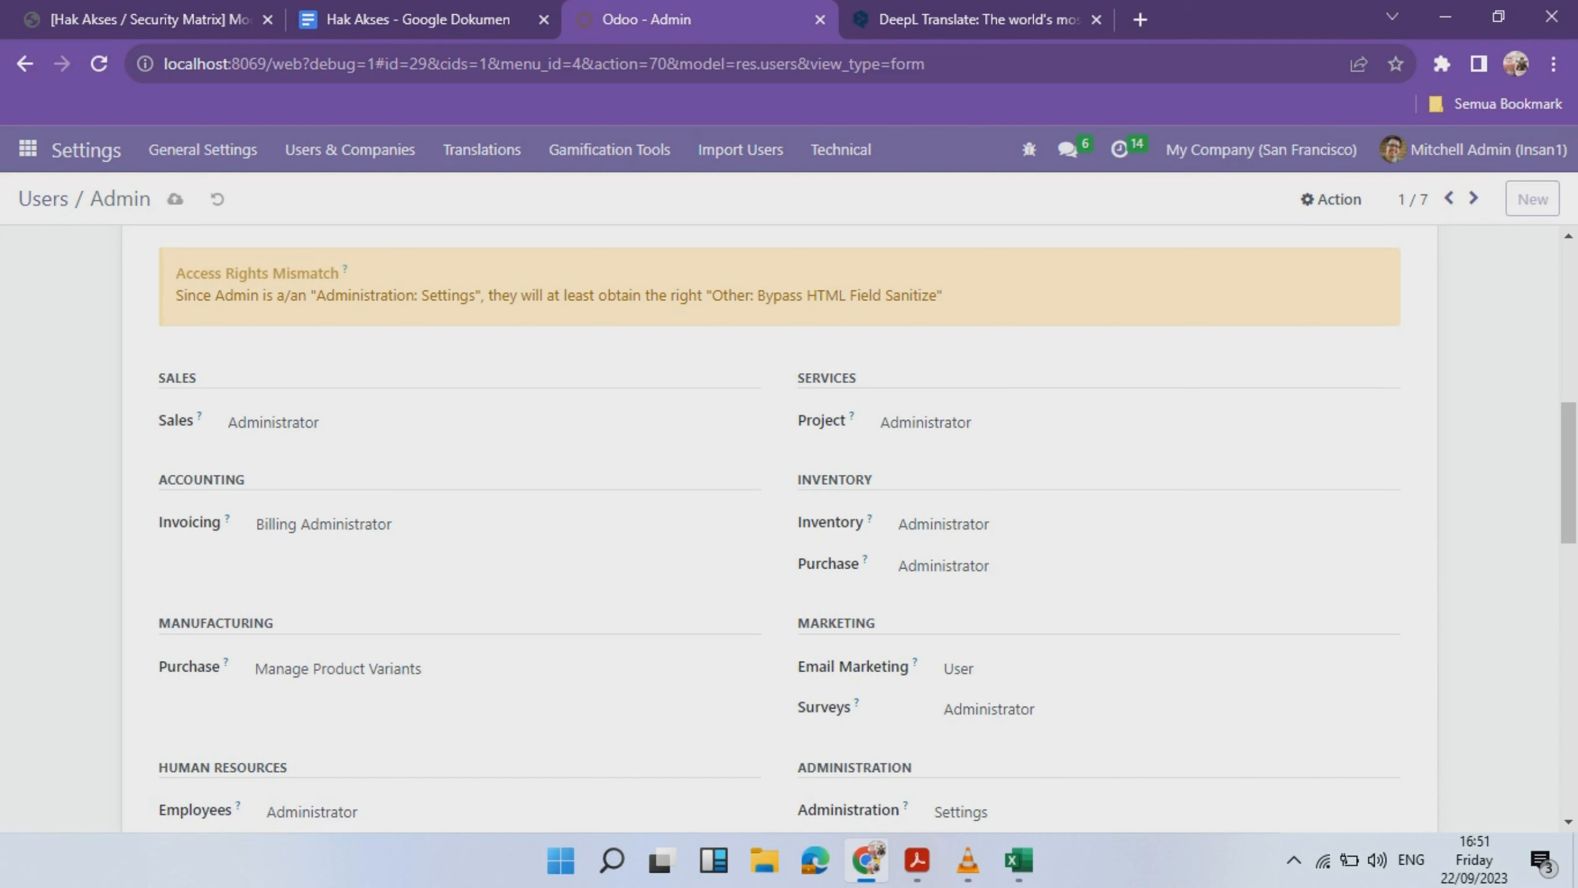
# - Tick Bypass HTML Field Sanitize under Other for the Admin user
pyautogui.scroll(2, 780, 528)
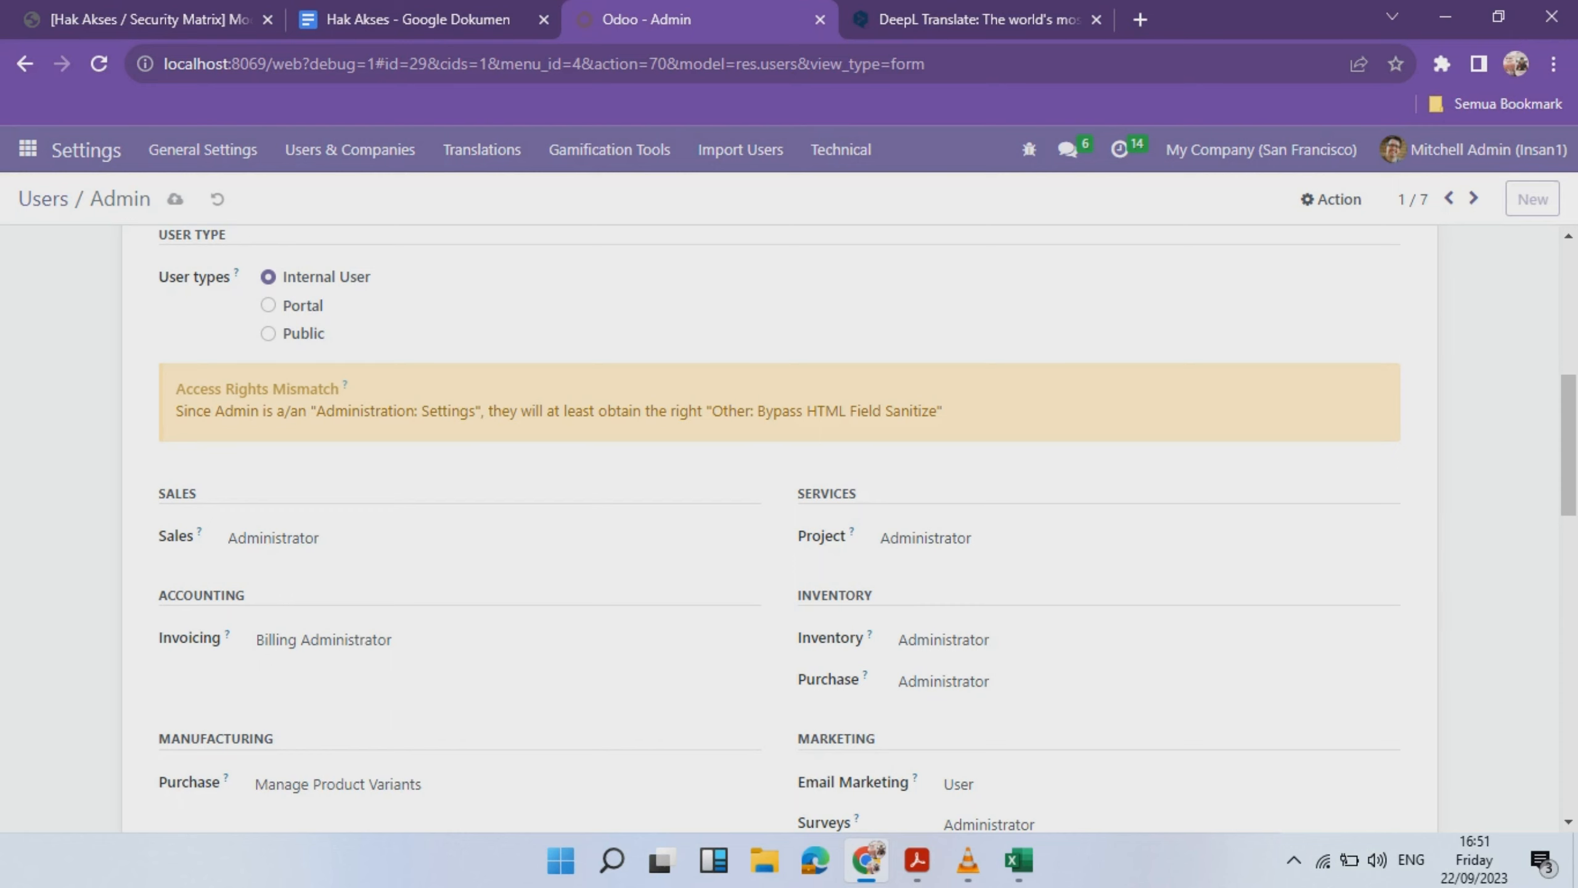
pyautogui.scroll(-15, 790, 528)
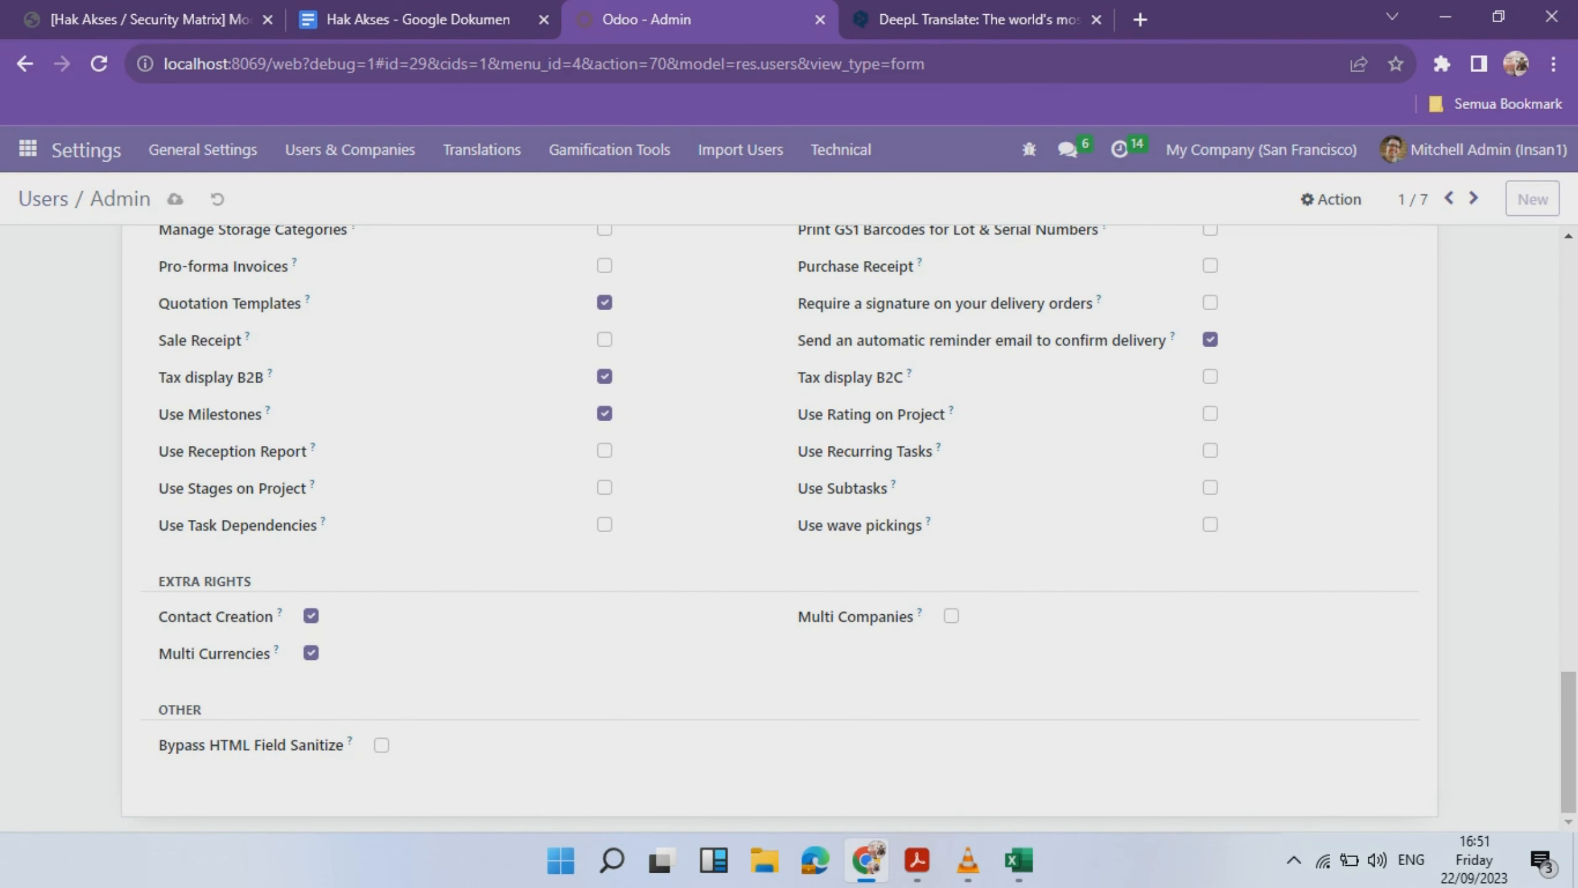
pyautogui.moveTo(159, 745); pyautogui.dragTo(358, 747)
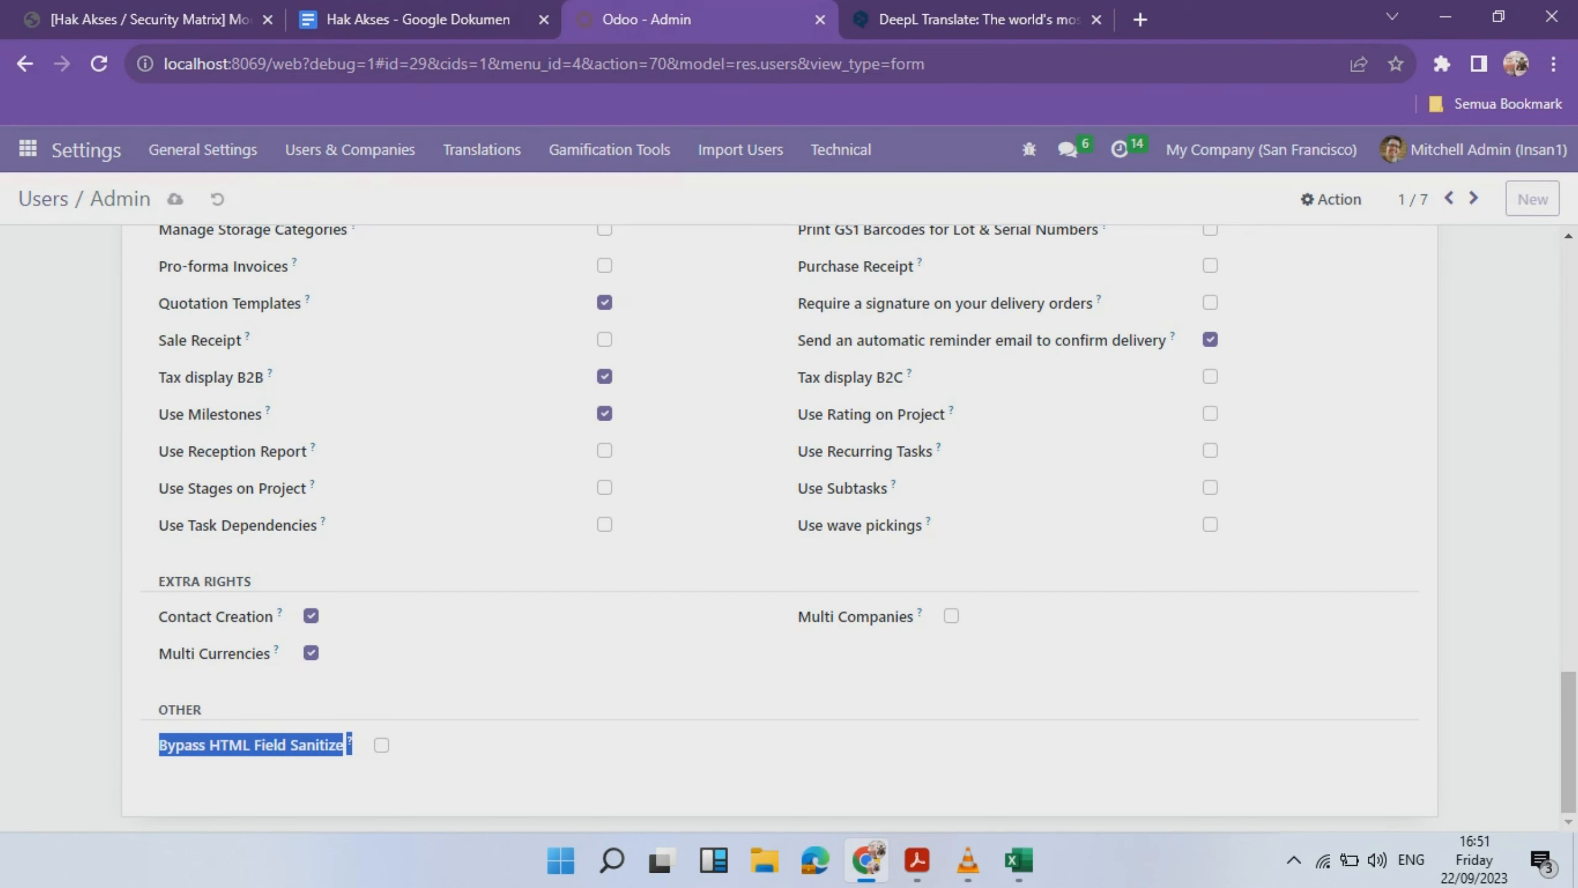
pyautogui.click(381, 745)
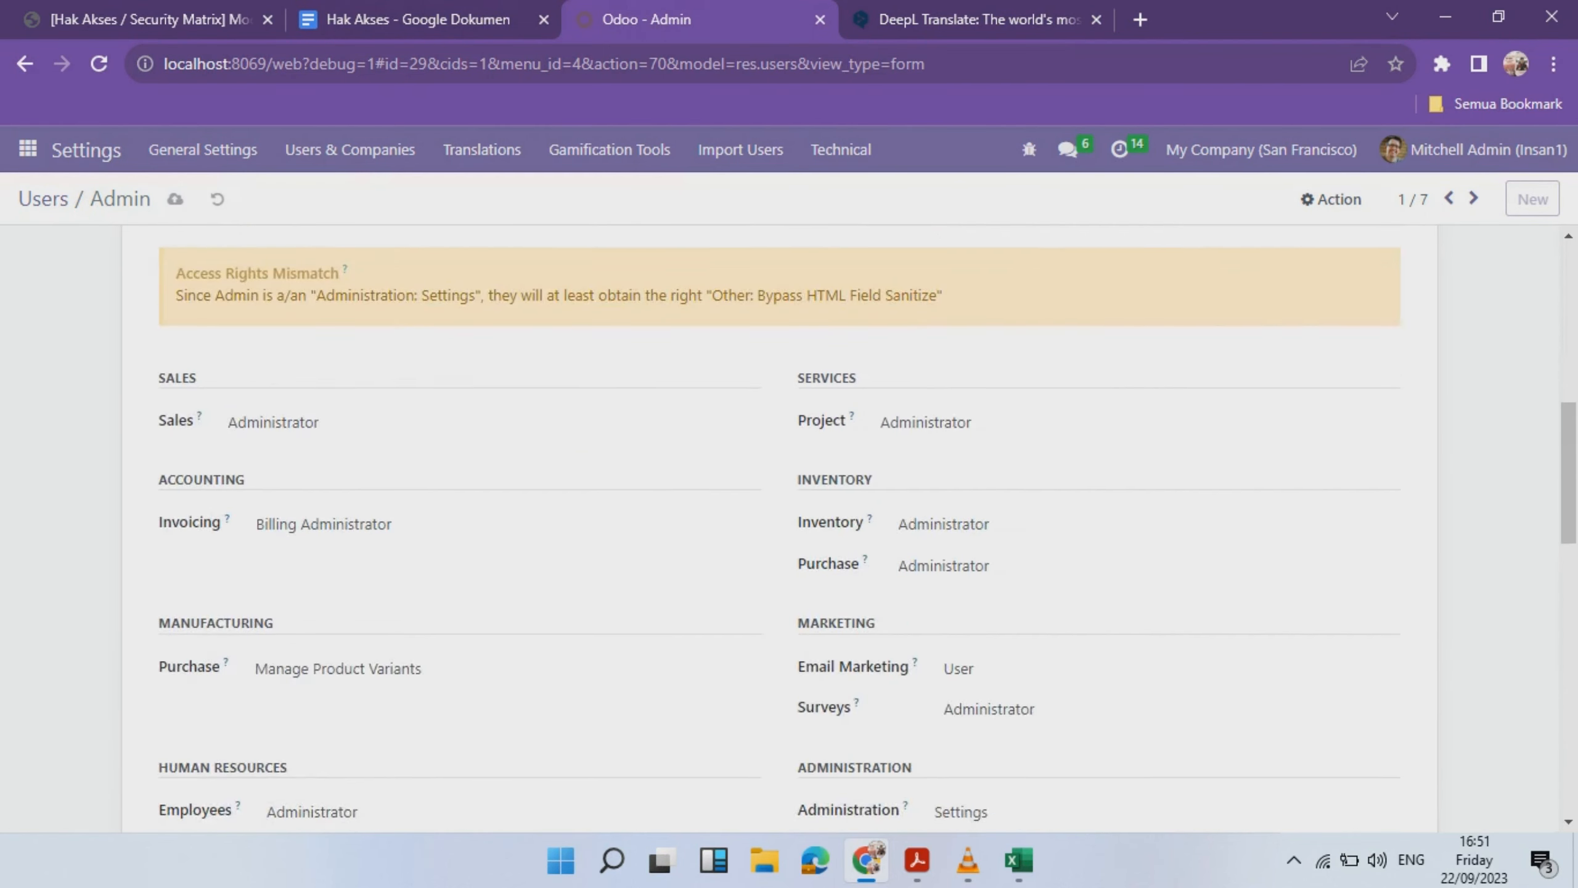
# - Revisit the Users & Companies menu and scroll through the user's access rights form
pyautogui.scroll(6, 780, 528)
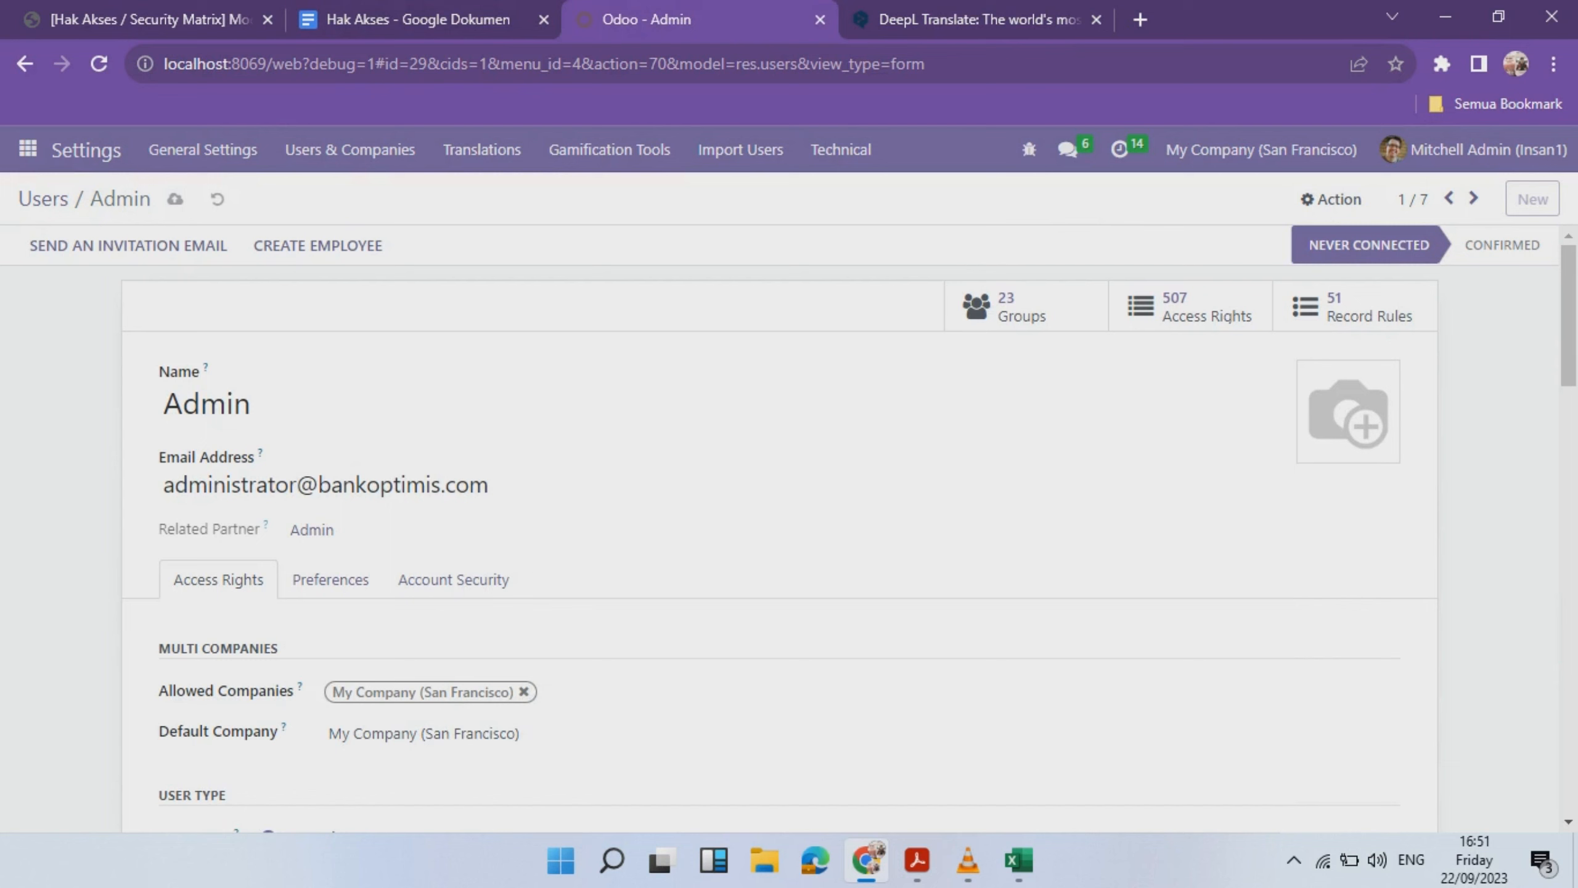
pyautogui.click(350, 149)
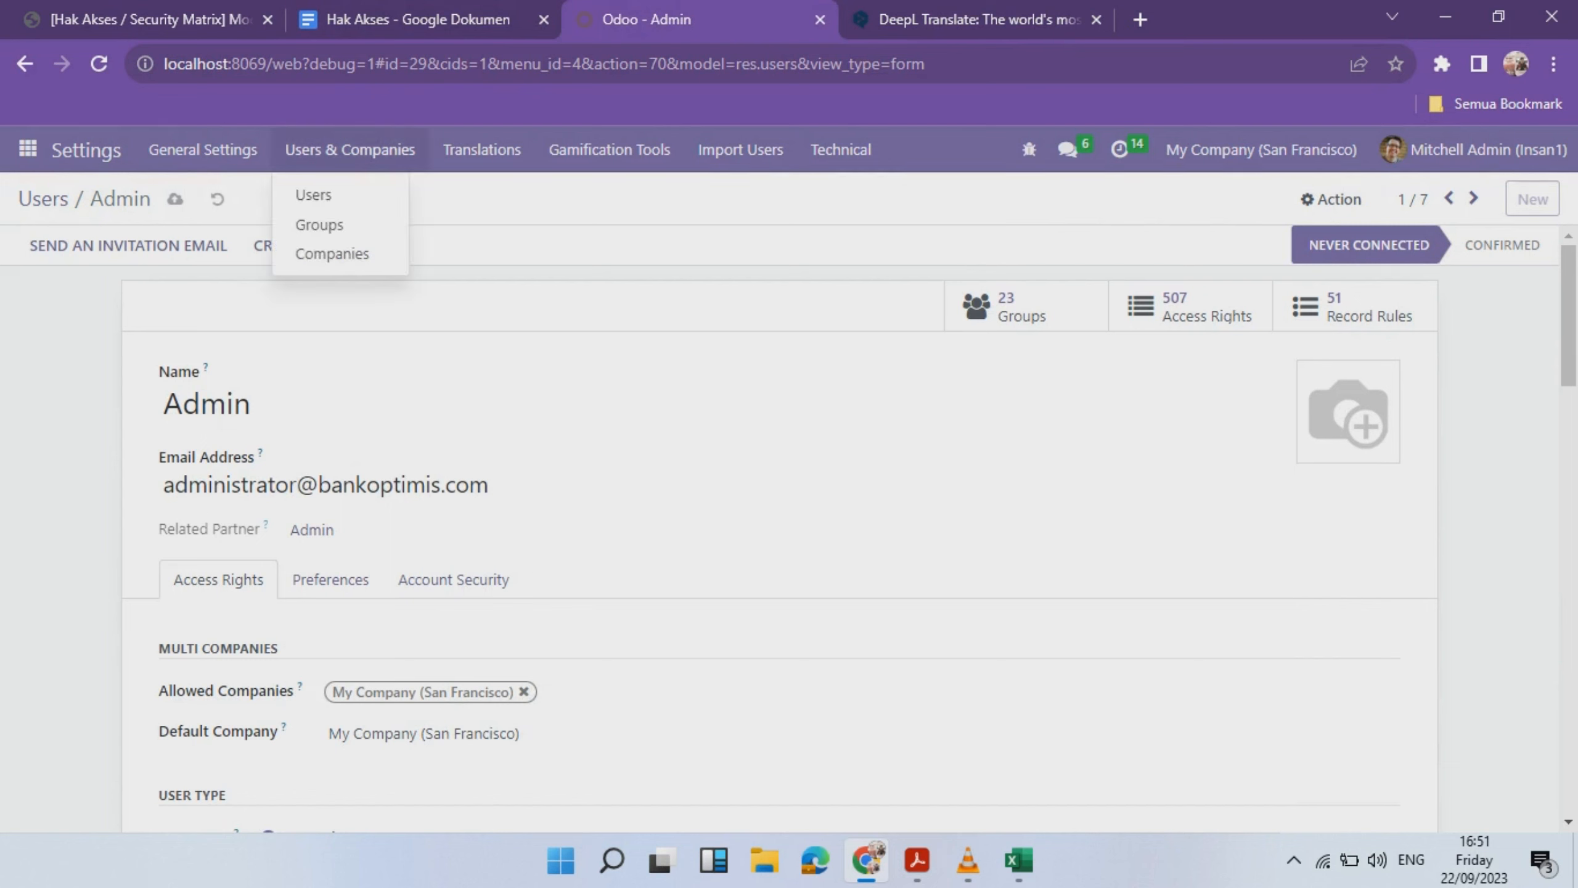
pyautogui.click(310, 191)
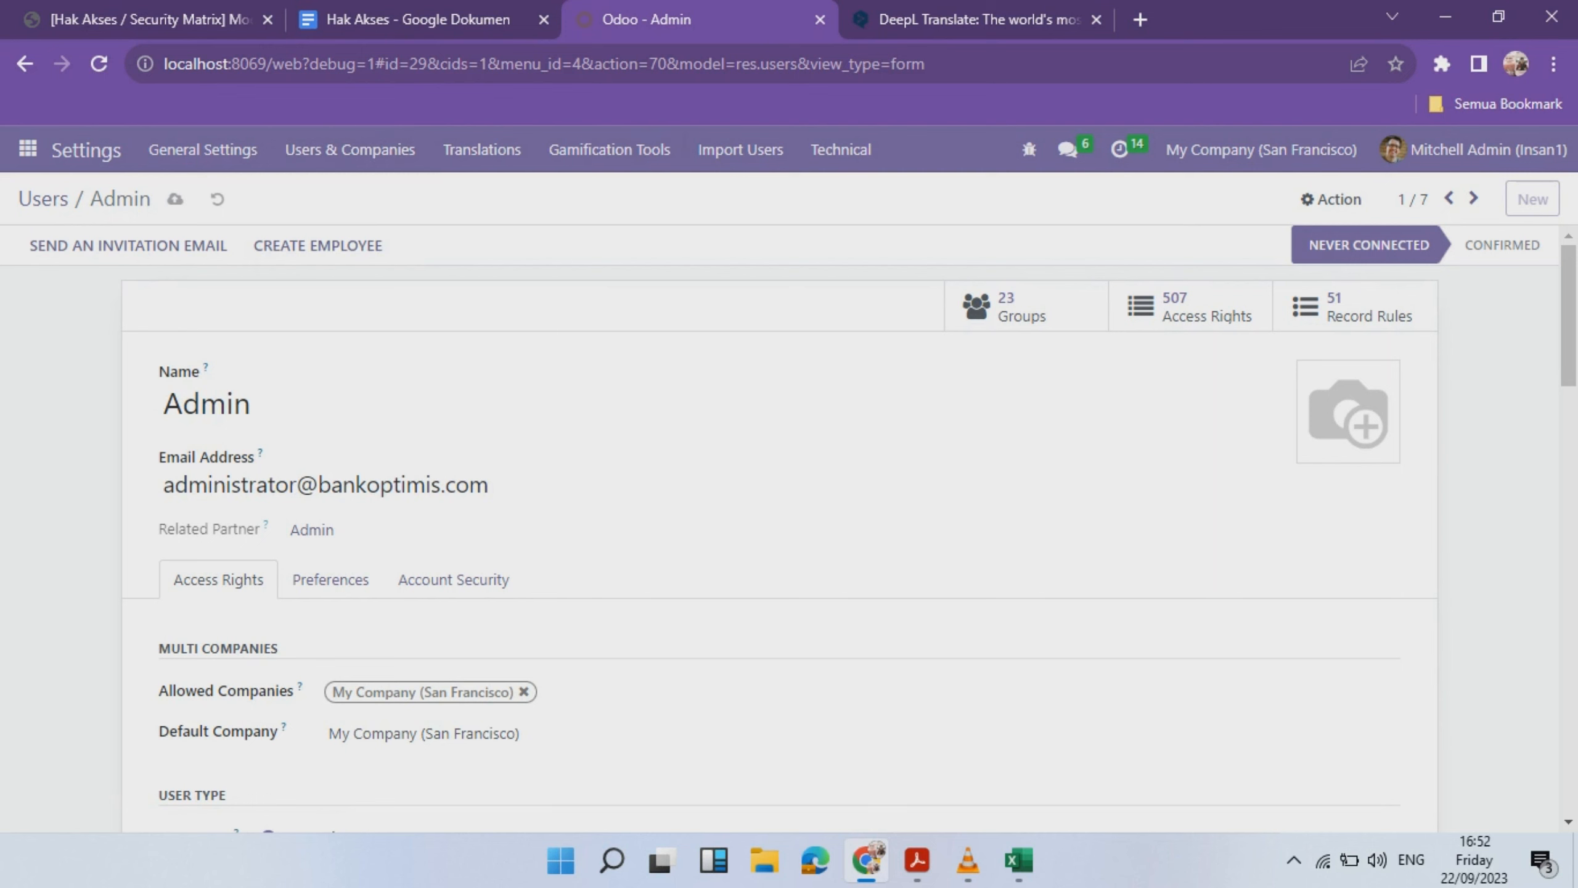
pyautogui.scroll(-6, 789, 528)
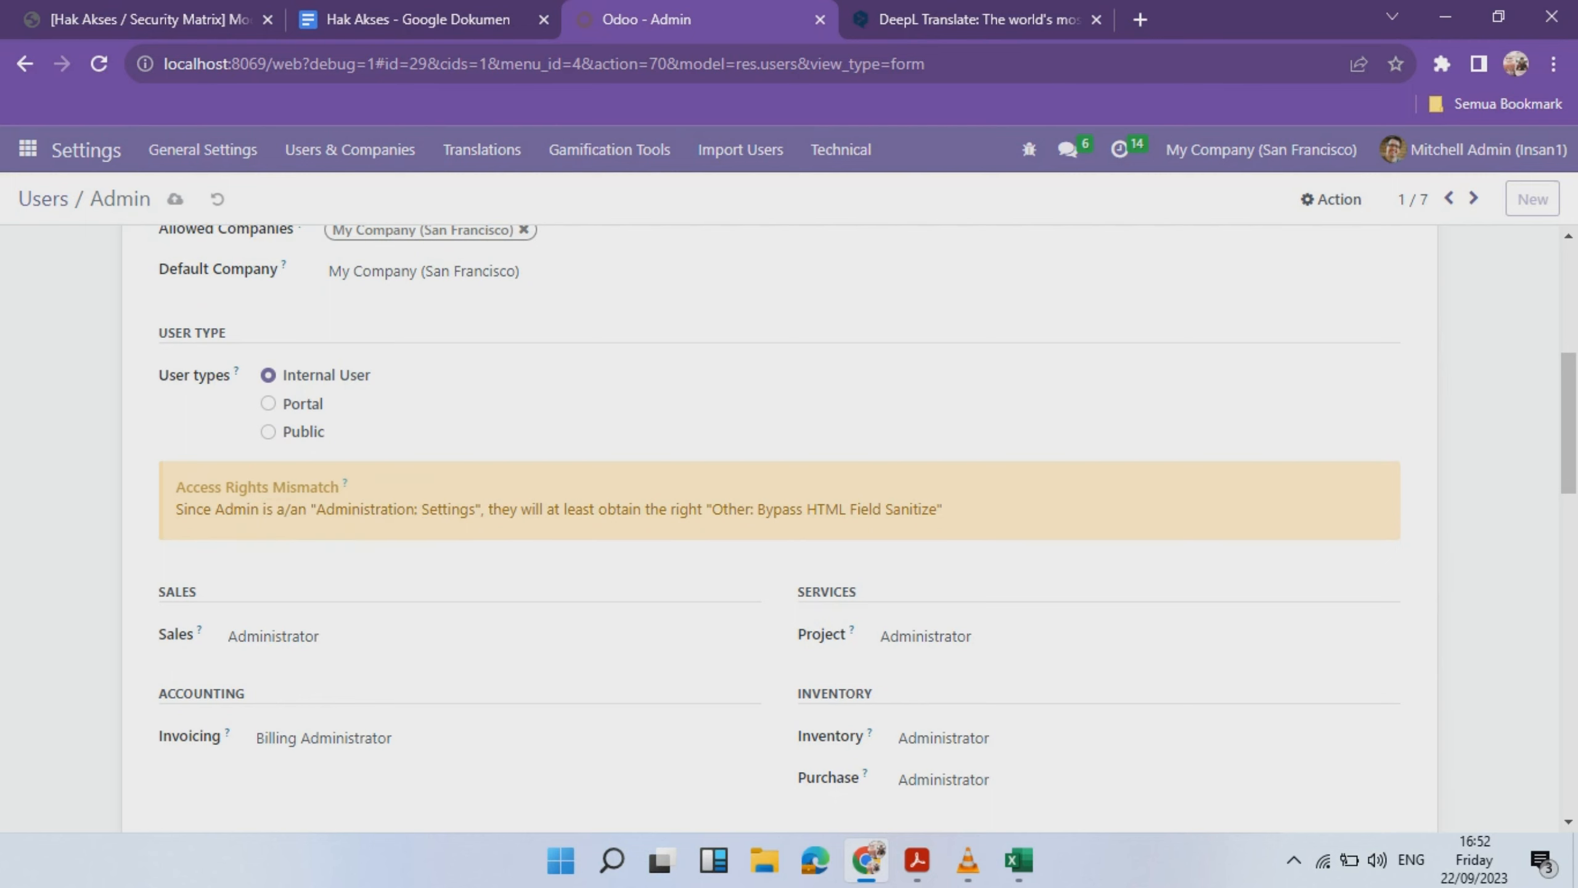
pyautogui.moveTo(345, 484)
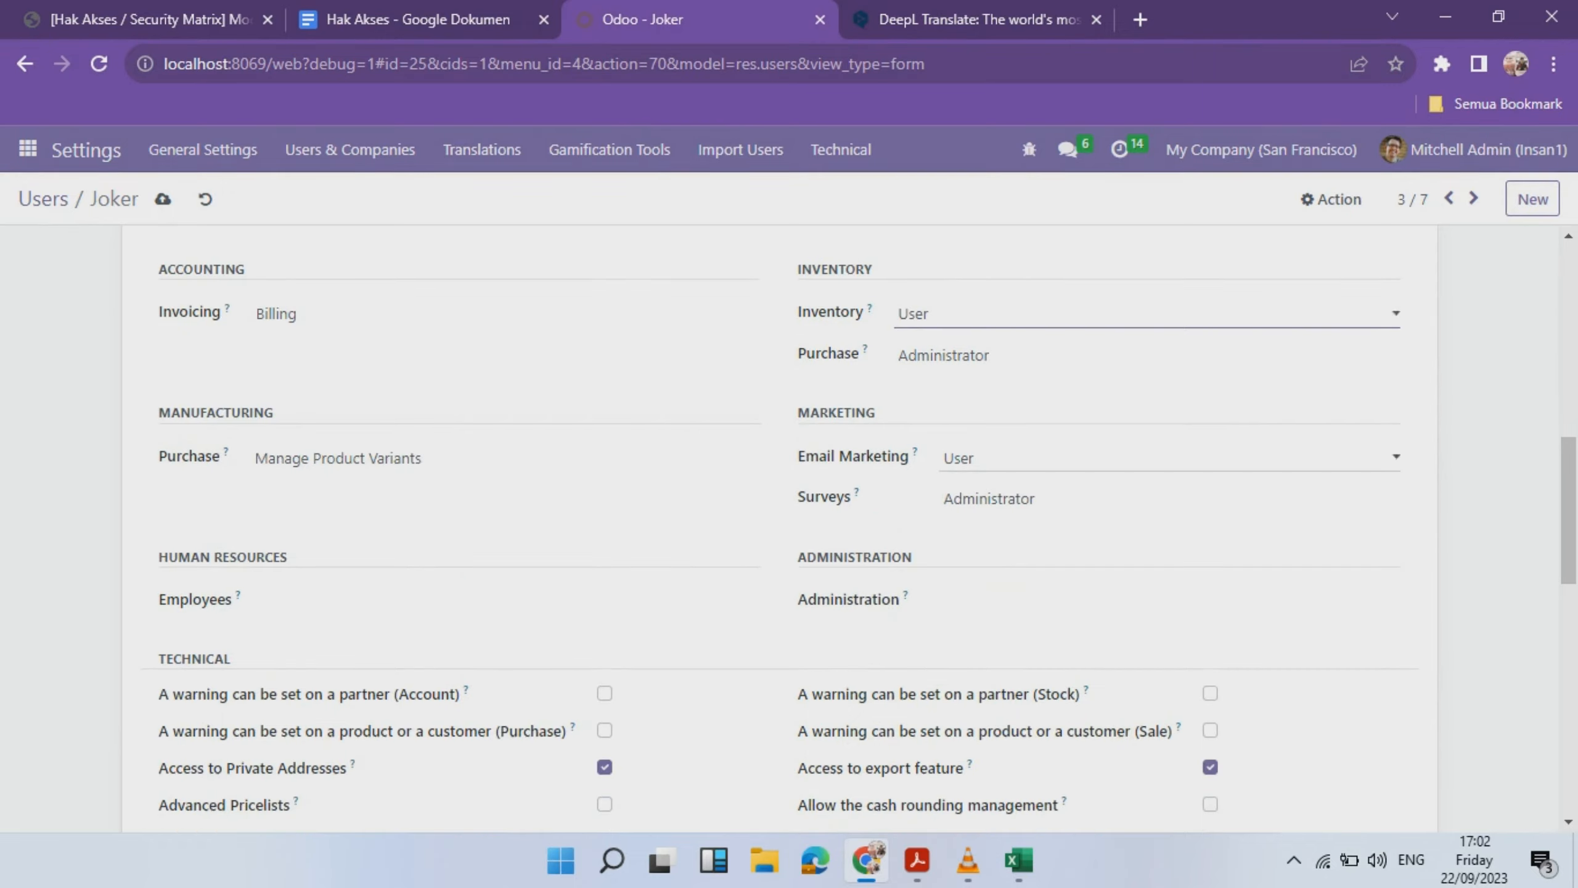
pyautogui.scroll(-15, 789, 529)
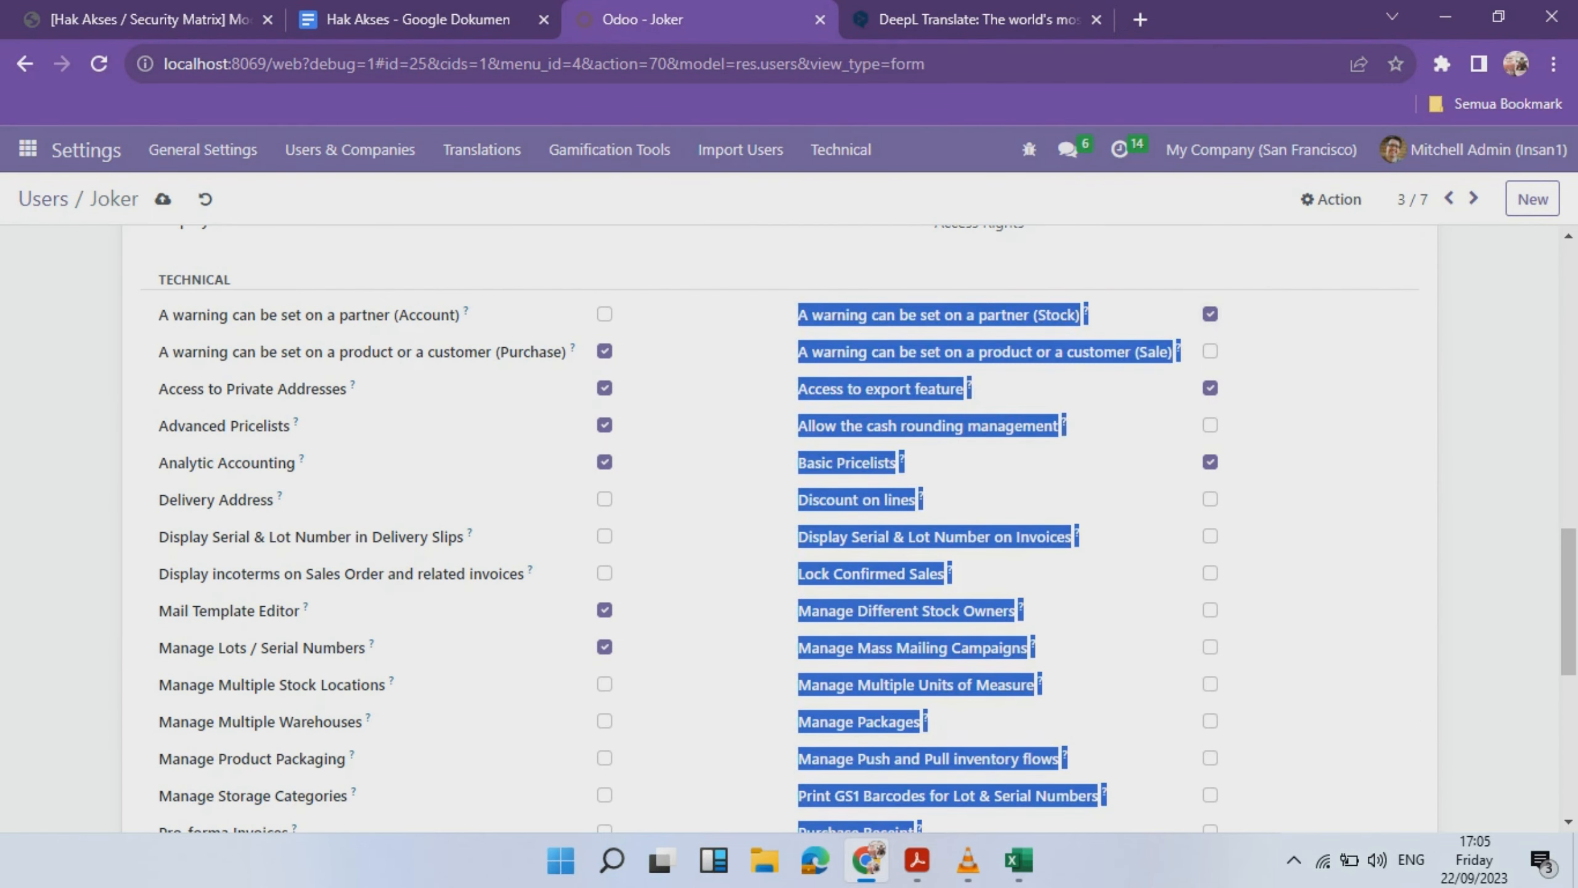
# - Scroll through the purchase user's form to review its access rights
pyautogui.scroll(-2, 789, 529)
pyautogui.scroll(2, 789, 529)
pyautogui.scroll(-10, 789, 529)
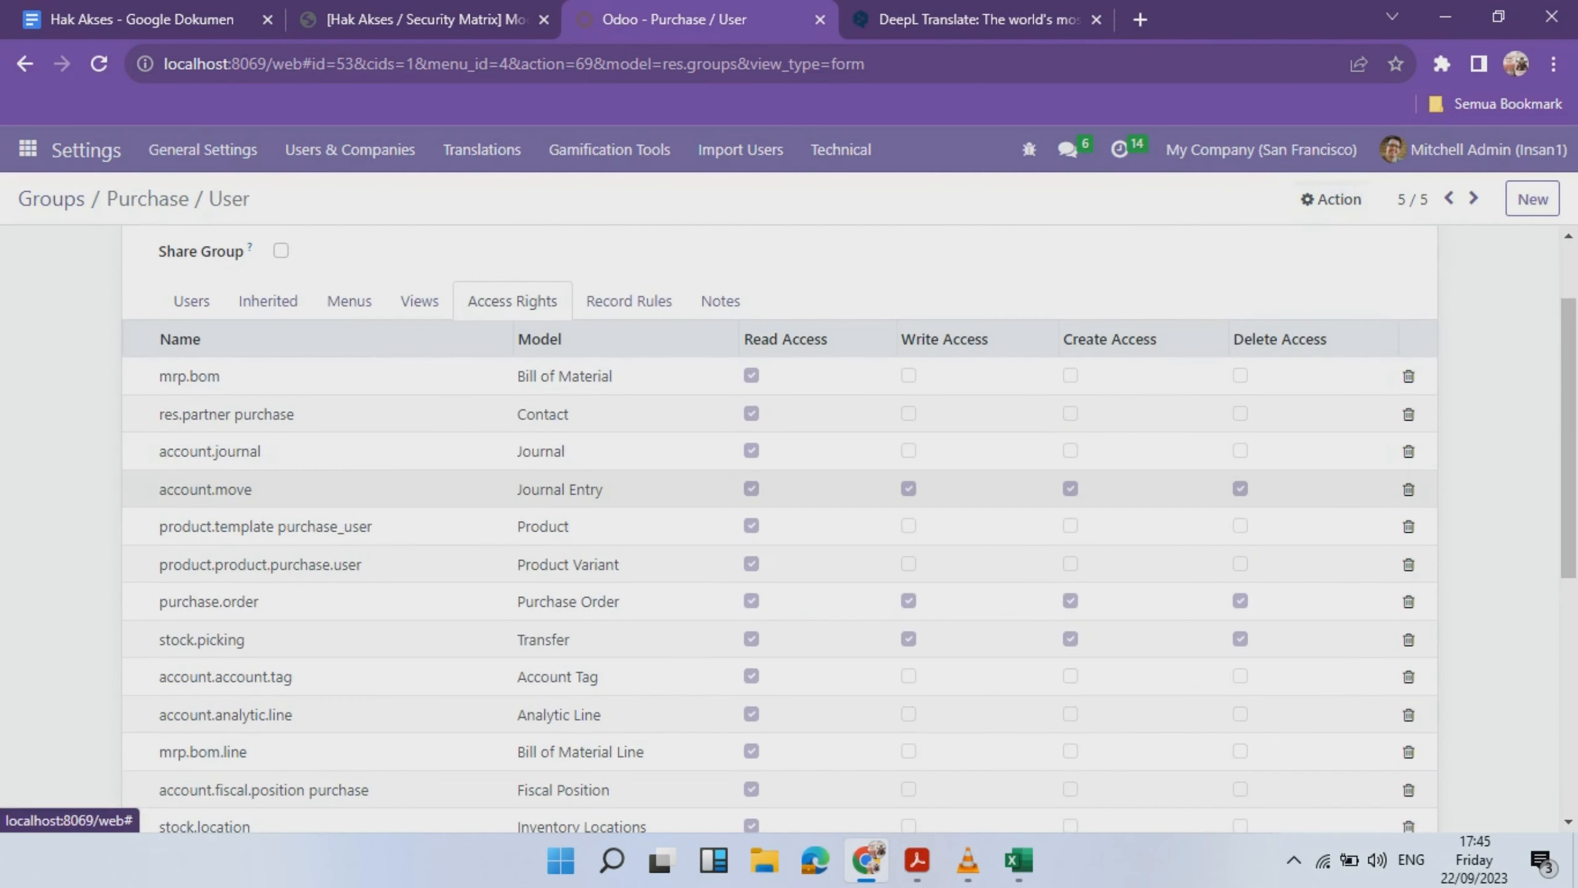
pyautogui.scroll(3, 777, 491)
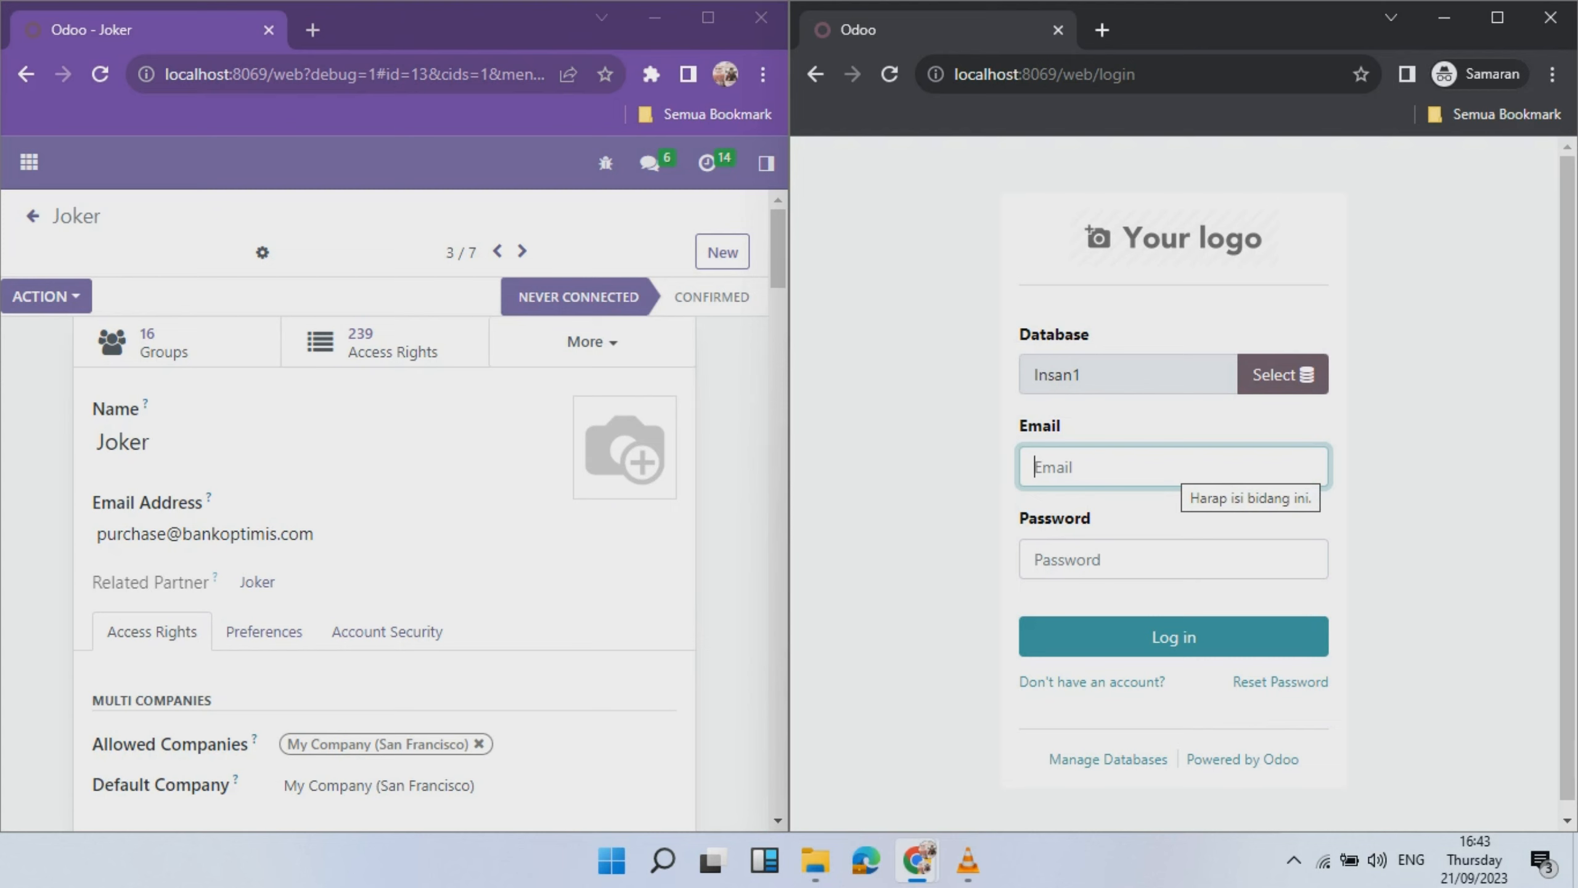
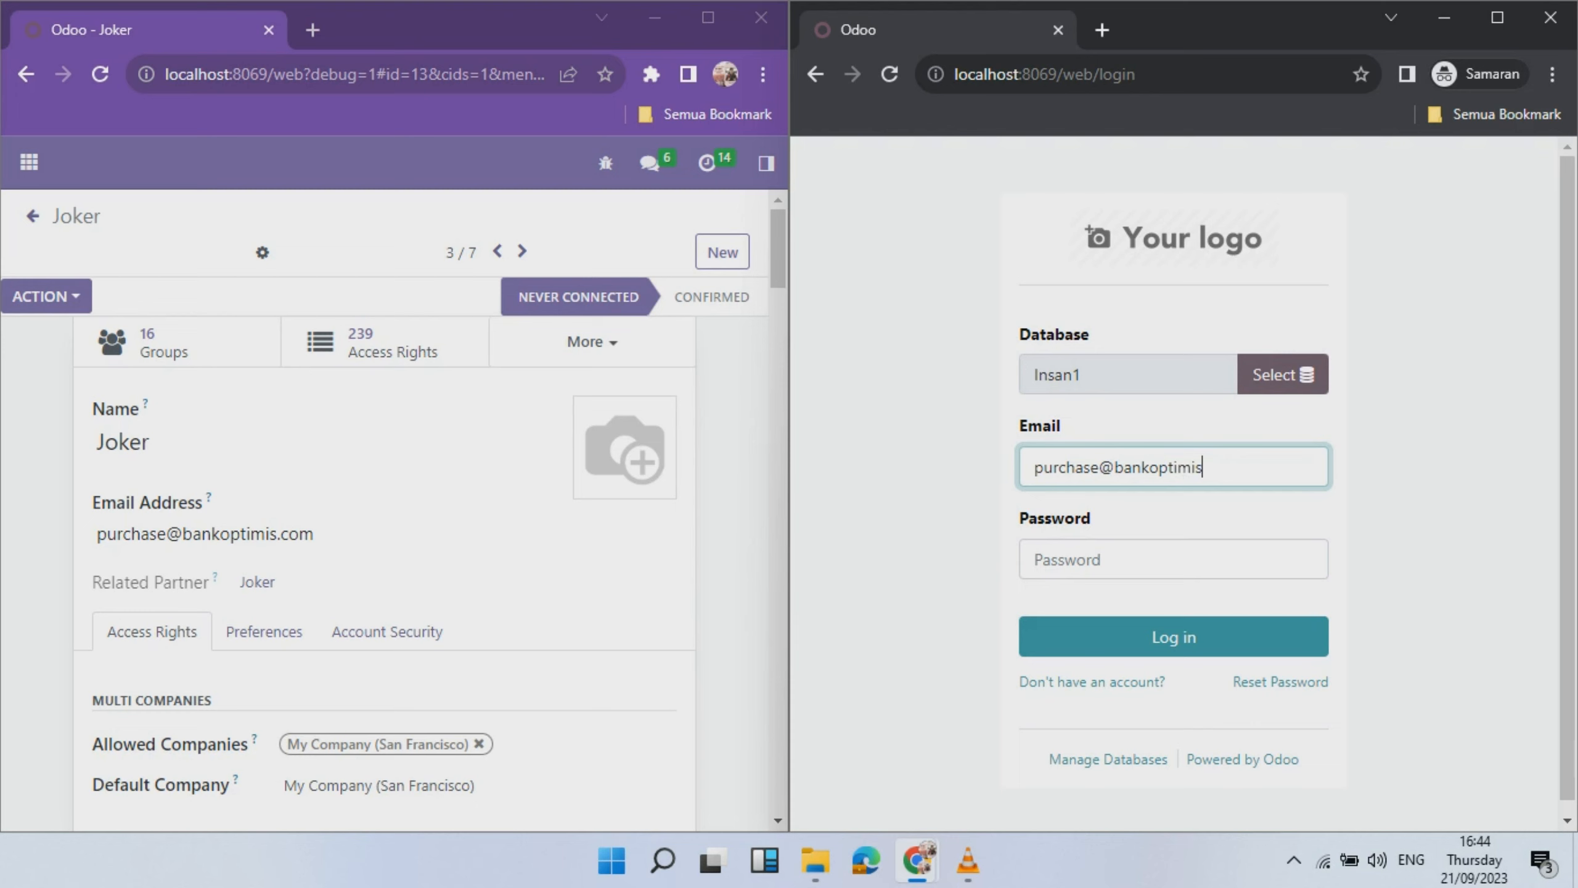
# - Log in as the purchase user with their email and password, then start entering the buyer login
pyautogui.press('Tab')
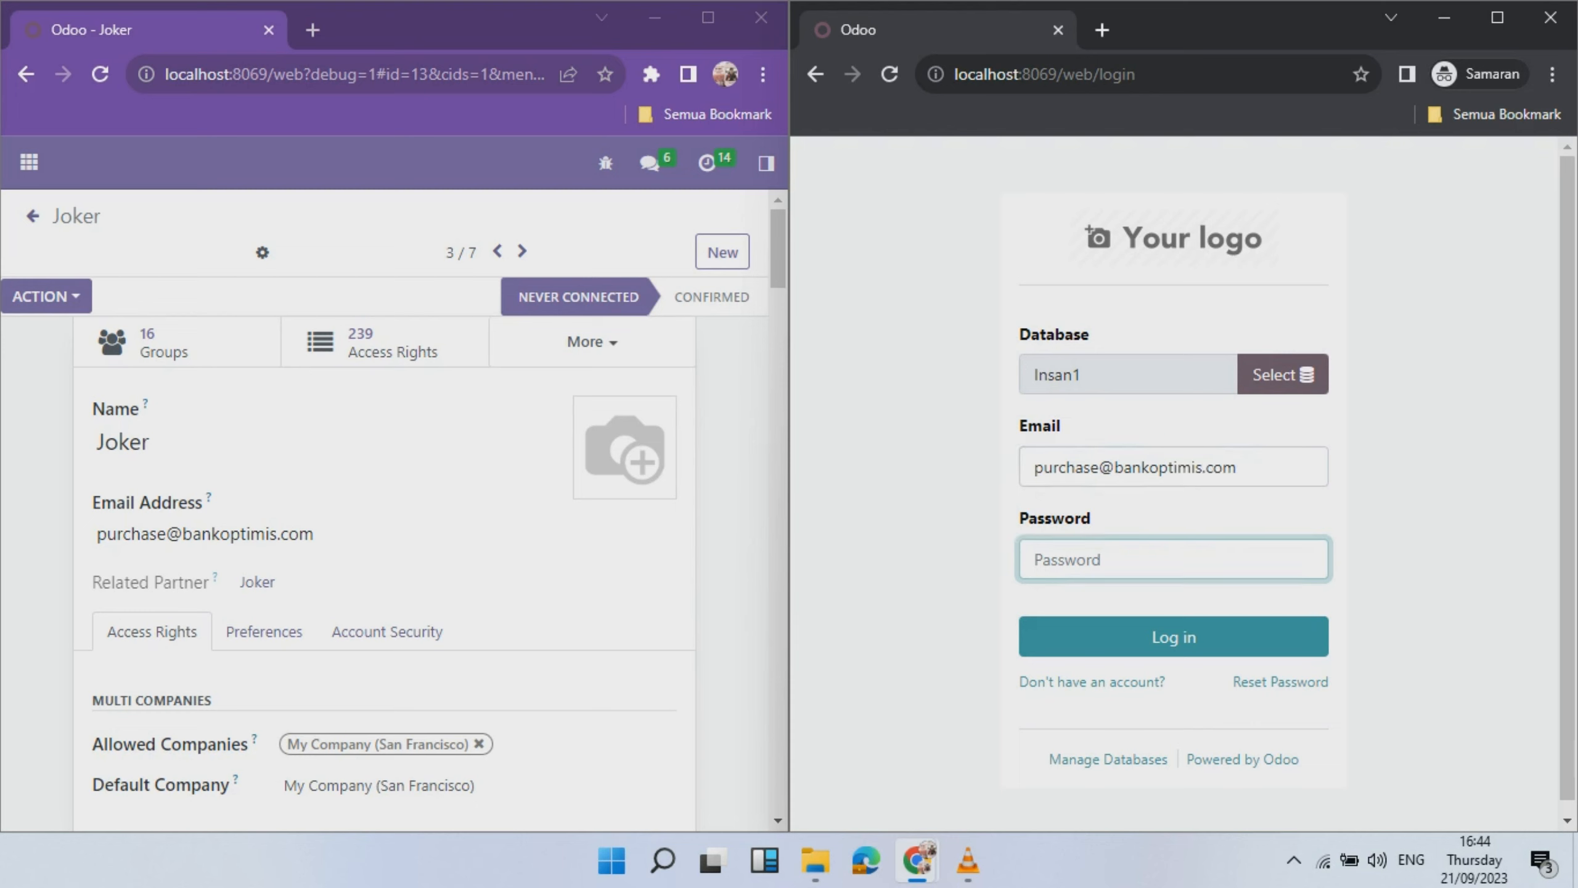
pyautogui.write('*********')
pyautogui.press('Return')
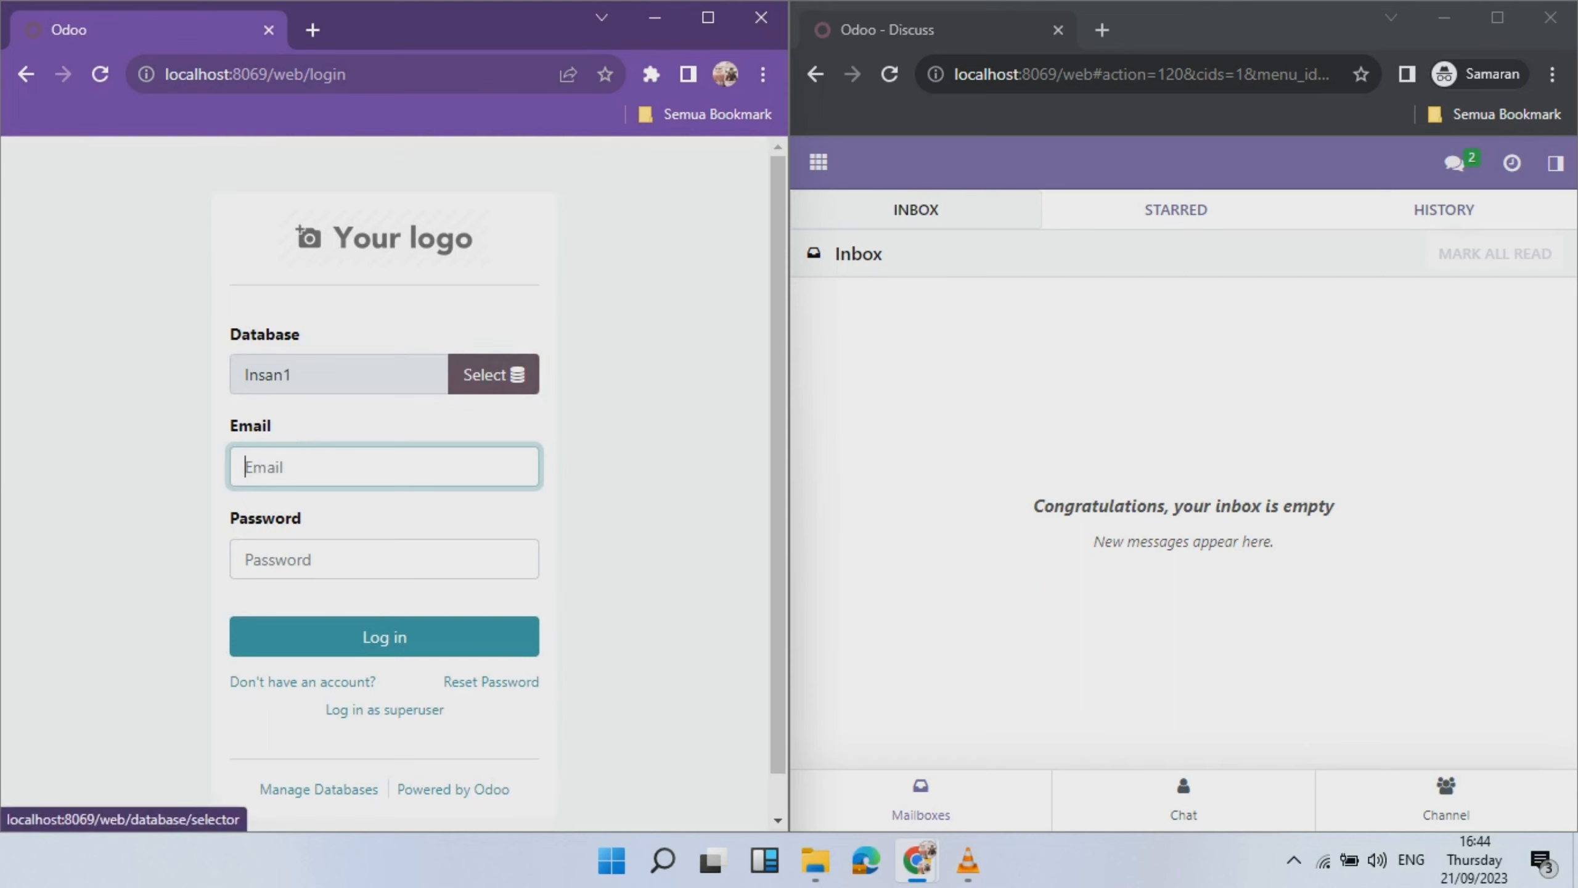
pyautogui.write('buyer')
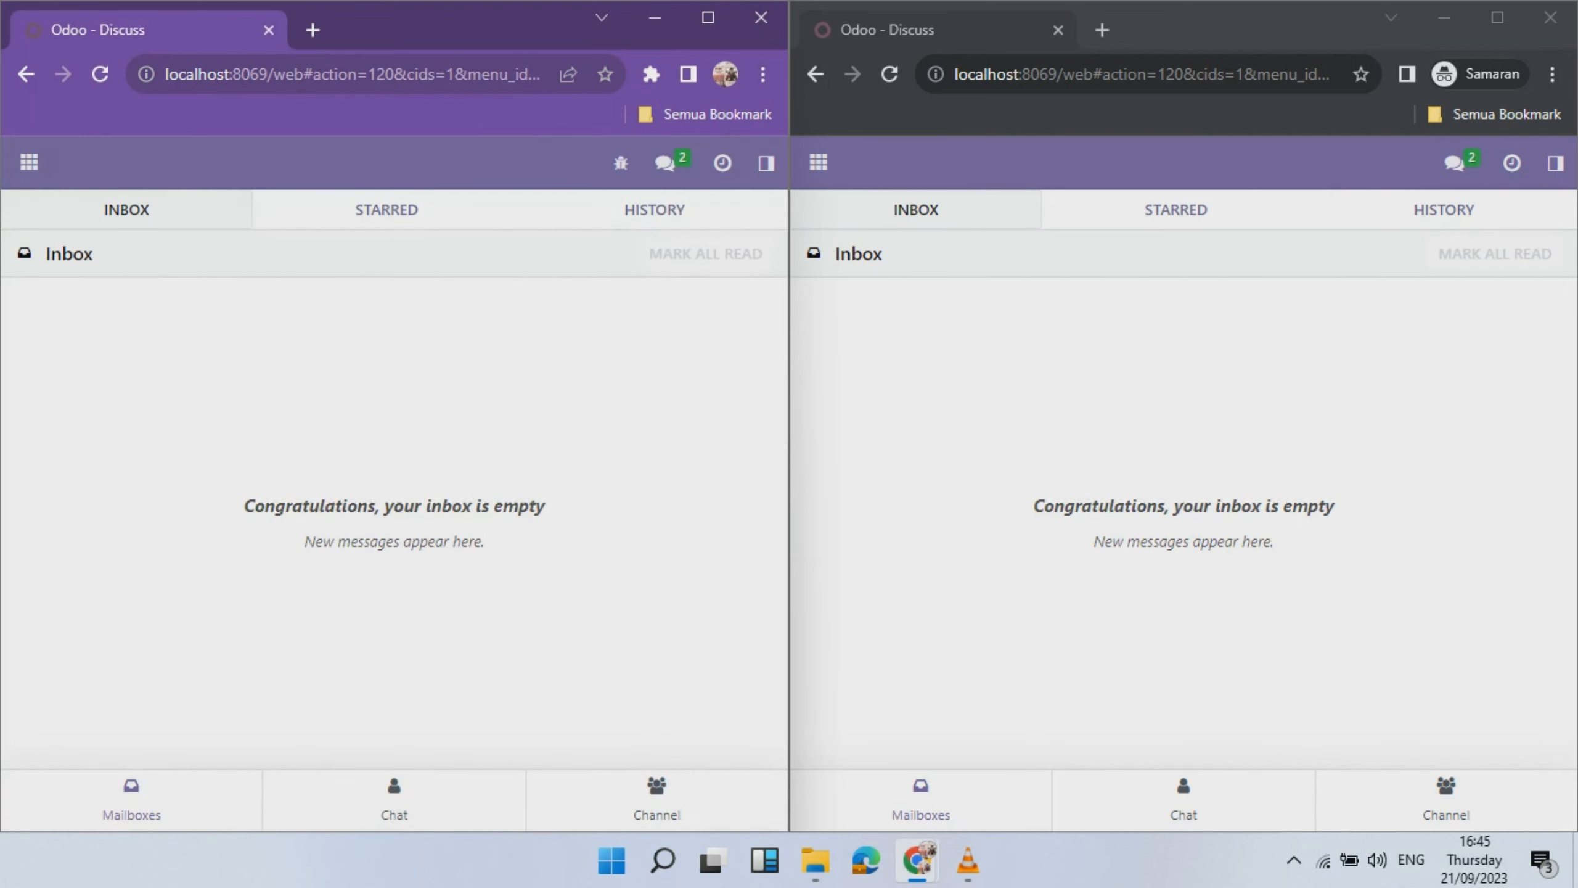
# - Open the Purchase app in both windows and expand each window's Purchase navigation menu
pyautogui.click(28, 161)
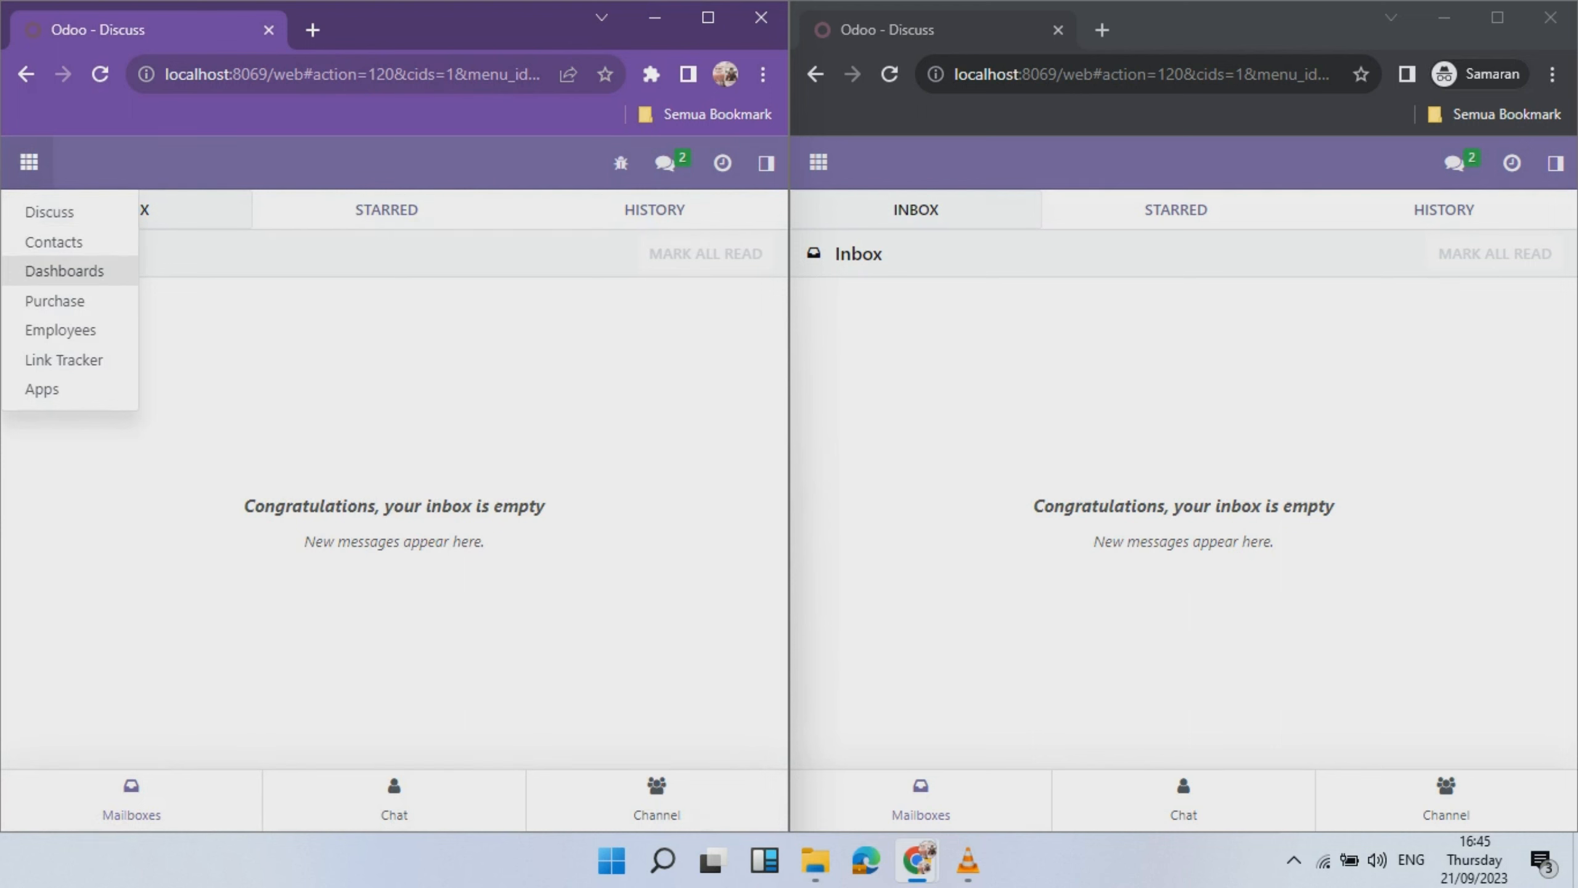
pyautogui.click(55, 300)
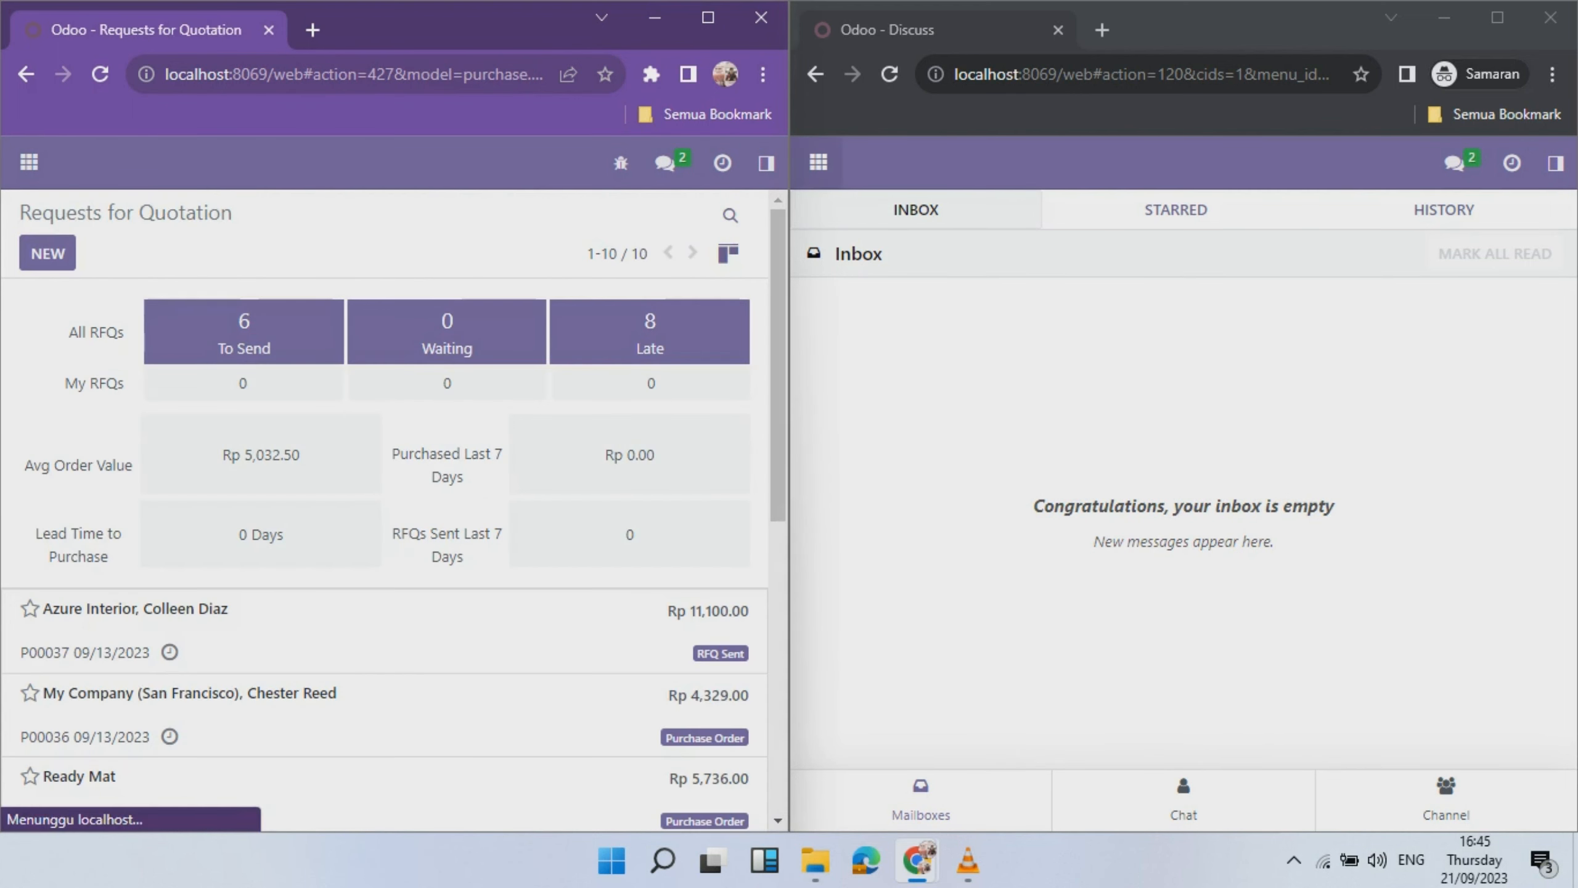
pyautogui.click(818, 162)
pyautogui.click(844, 301)
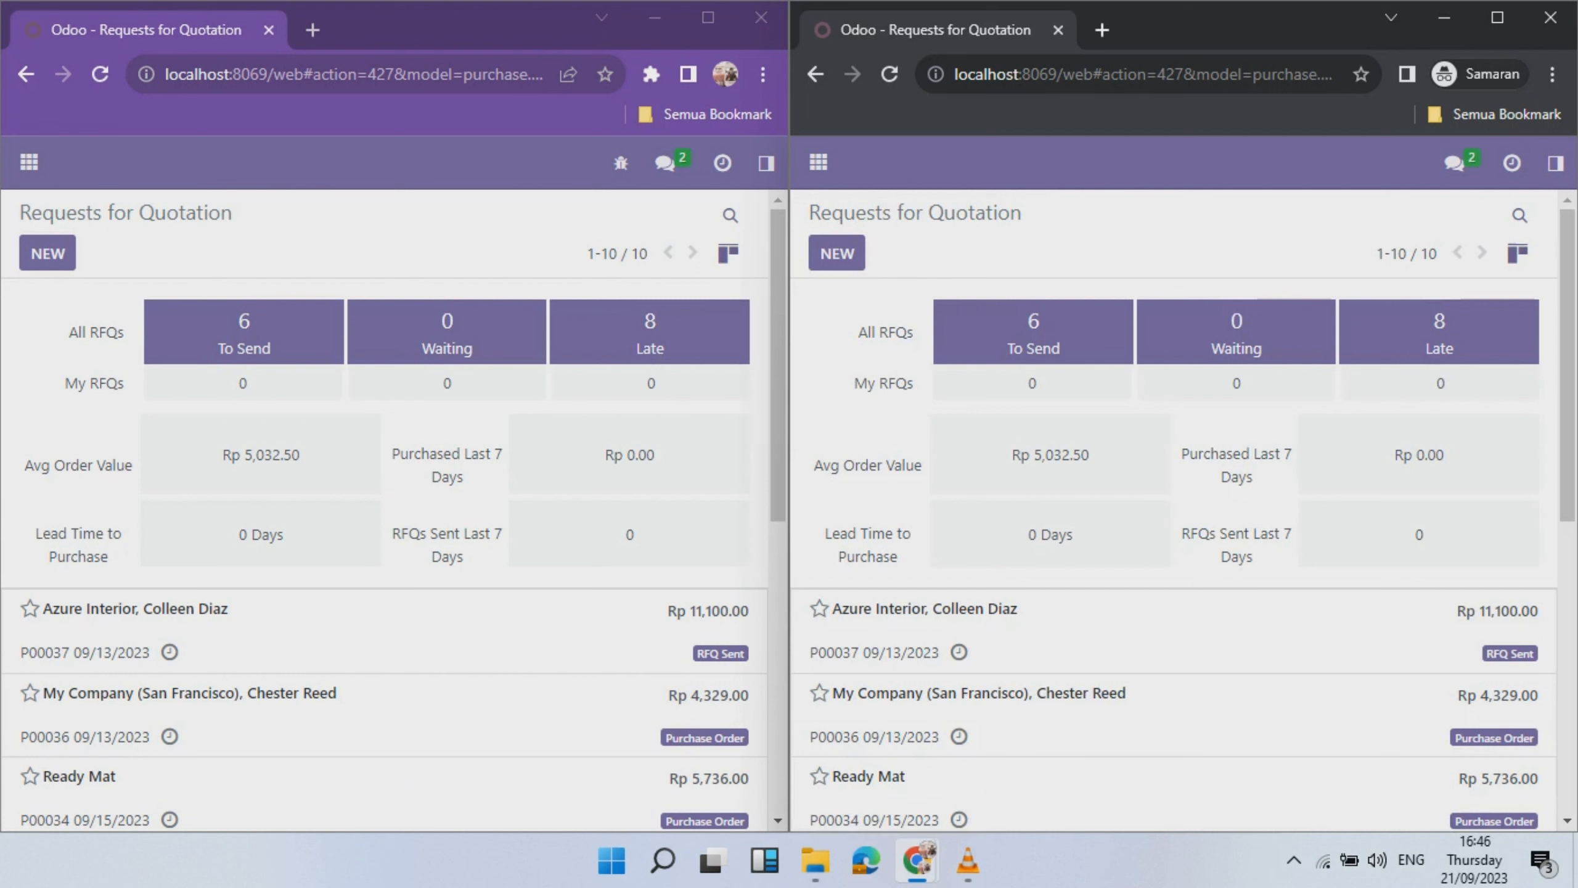
pyautogui.click(29, 162)
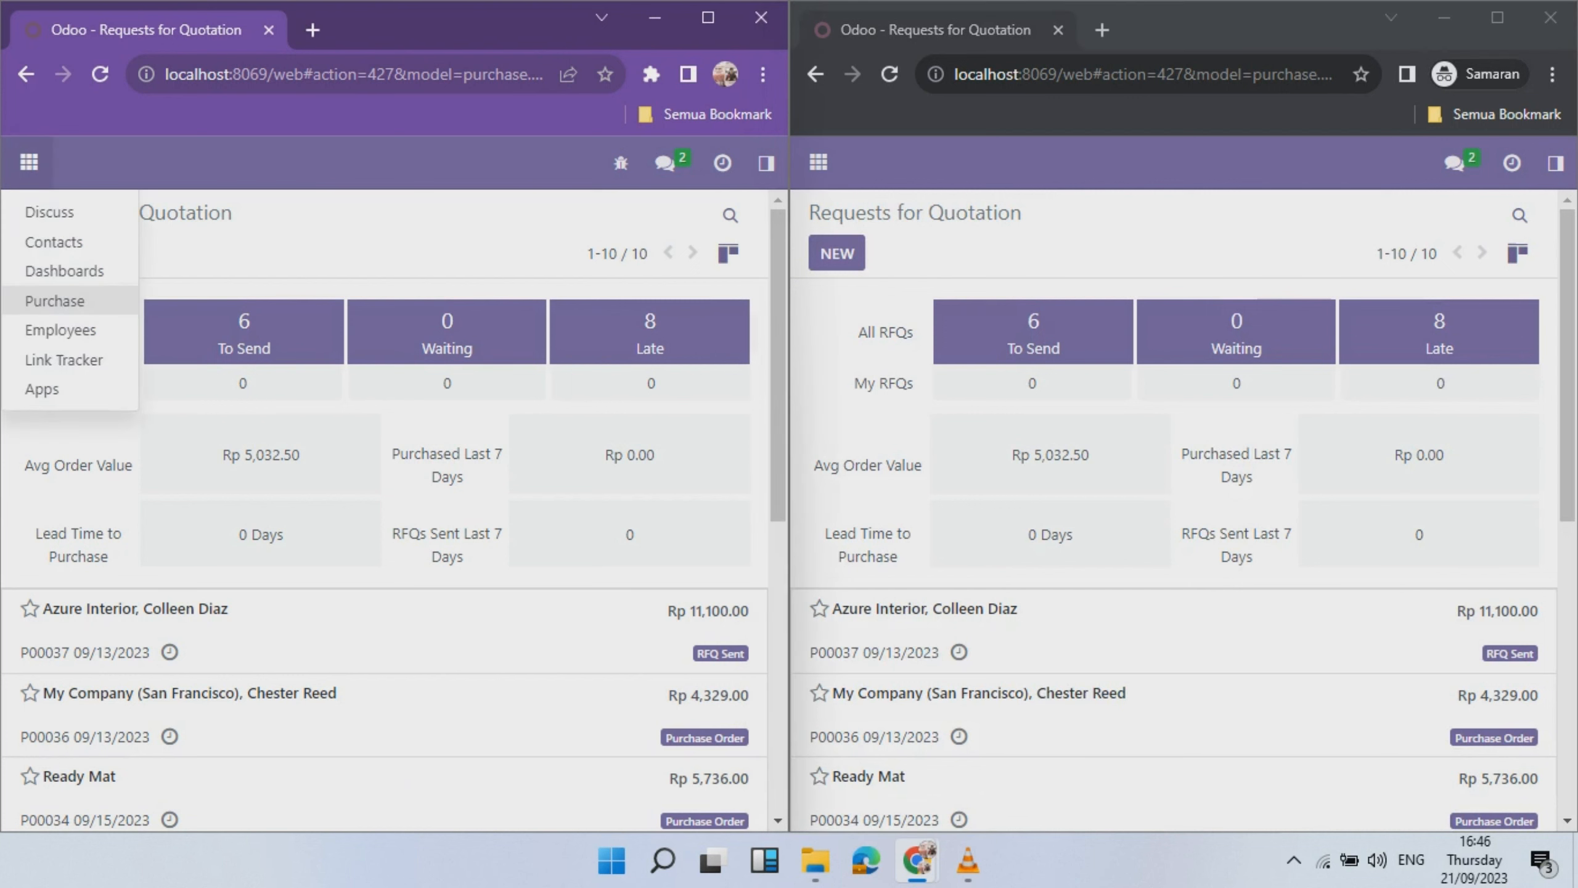
pyautogui.click(818, 161)
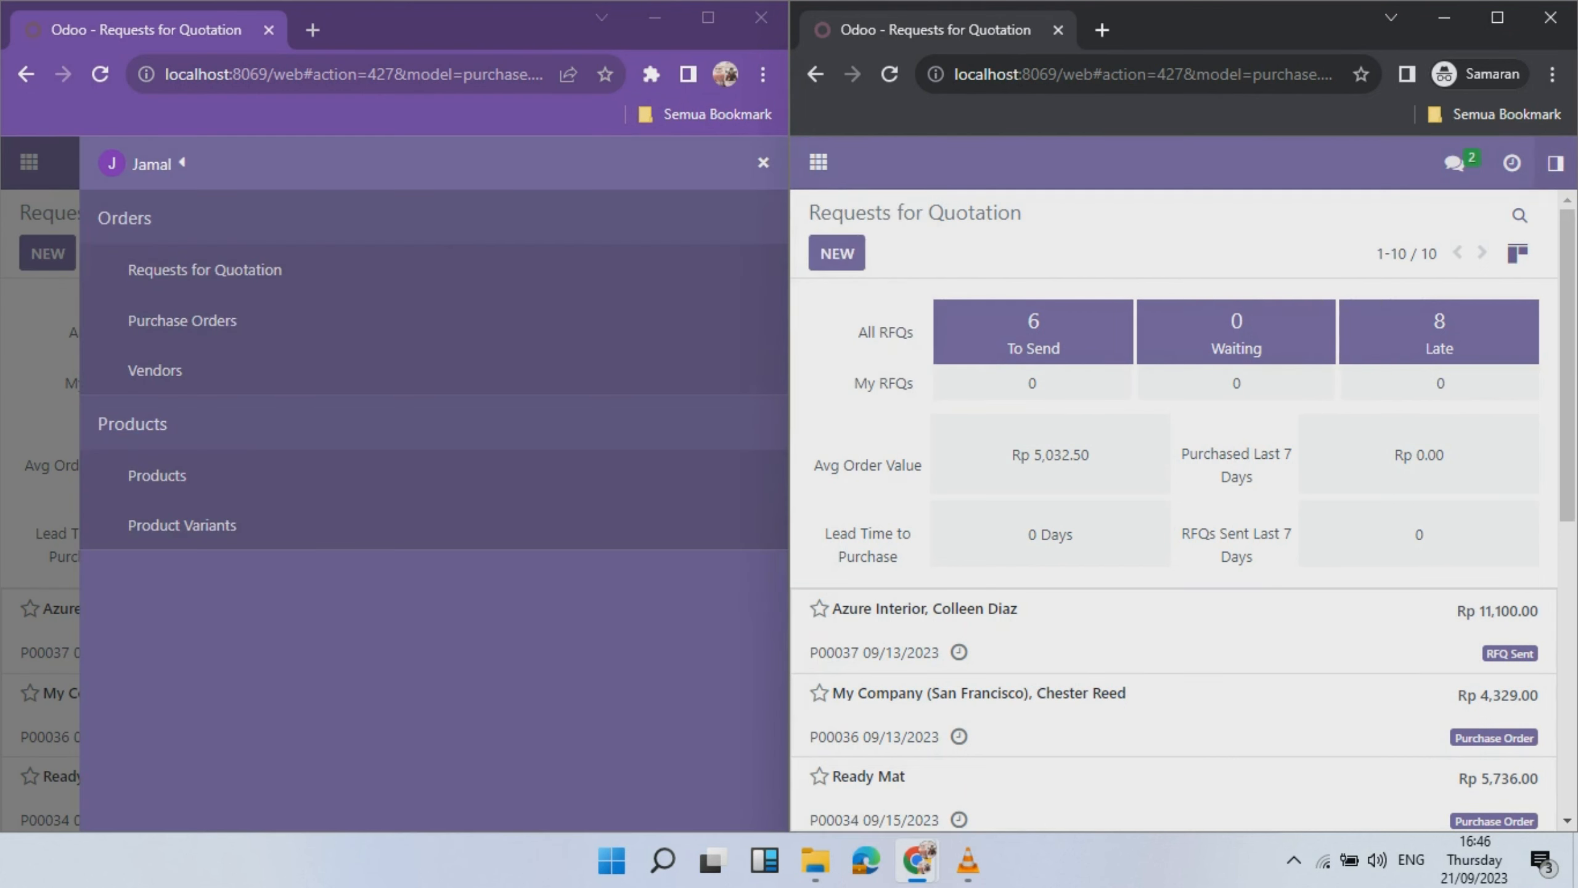
pyautogui.click(1556, 163)
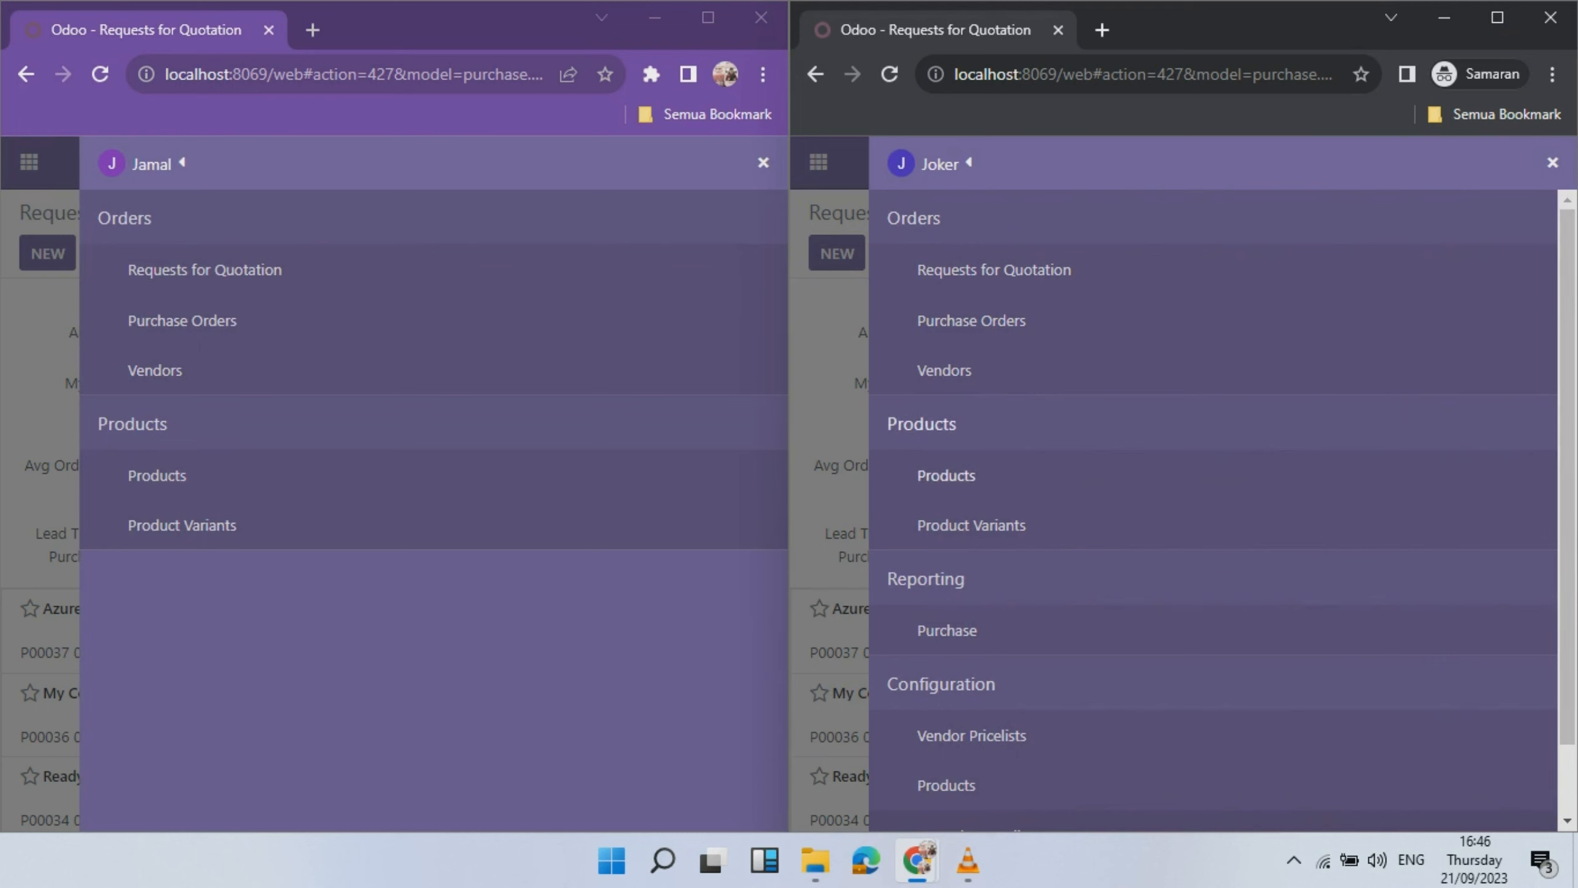
# - Open the Purchase Products list in both the left and right windows
pyautogui.scroll(-1, 1212, 510)
pyautogui.scroll(1, 1212, 510)
pyautogui.click(156, 475)
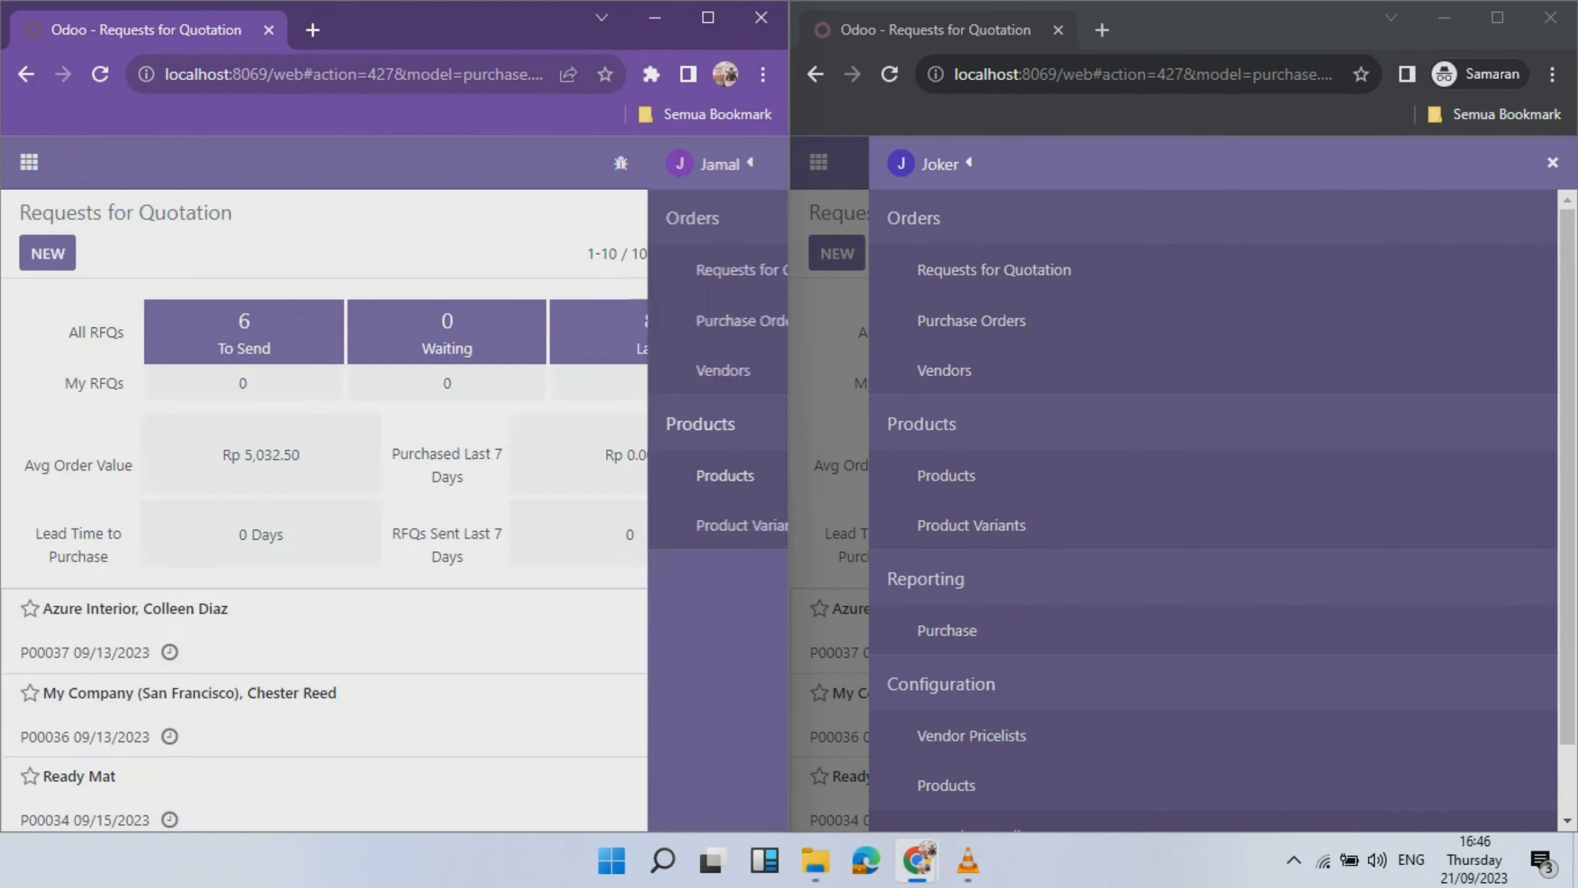
pyautogui.click(946, 475)
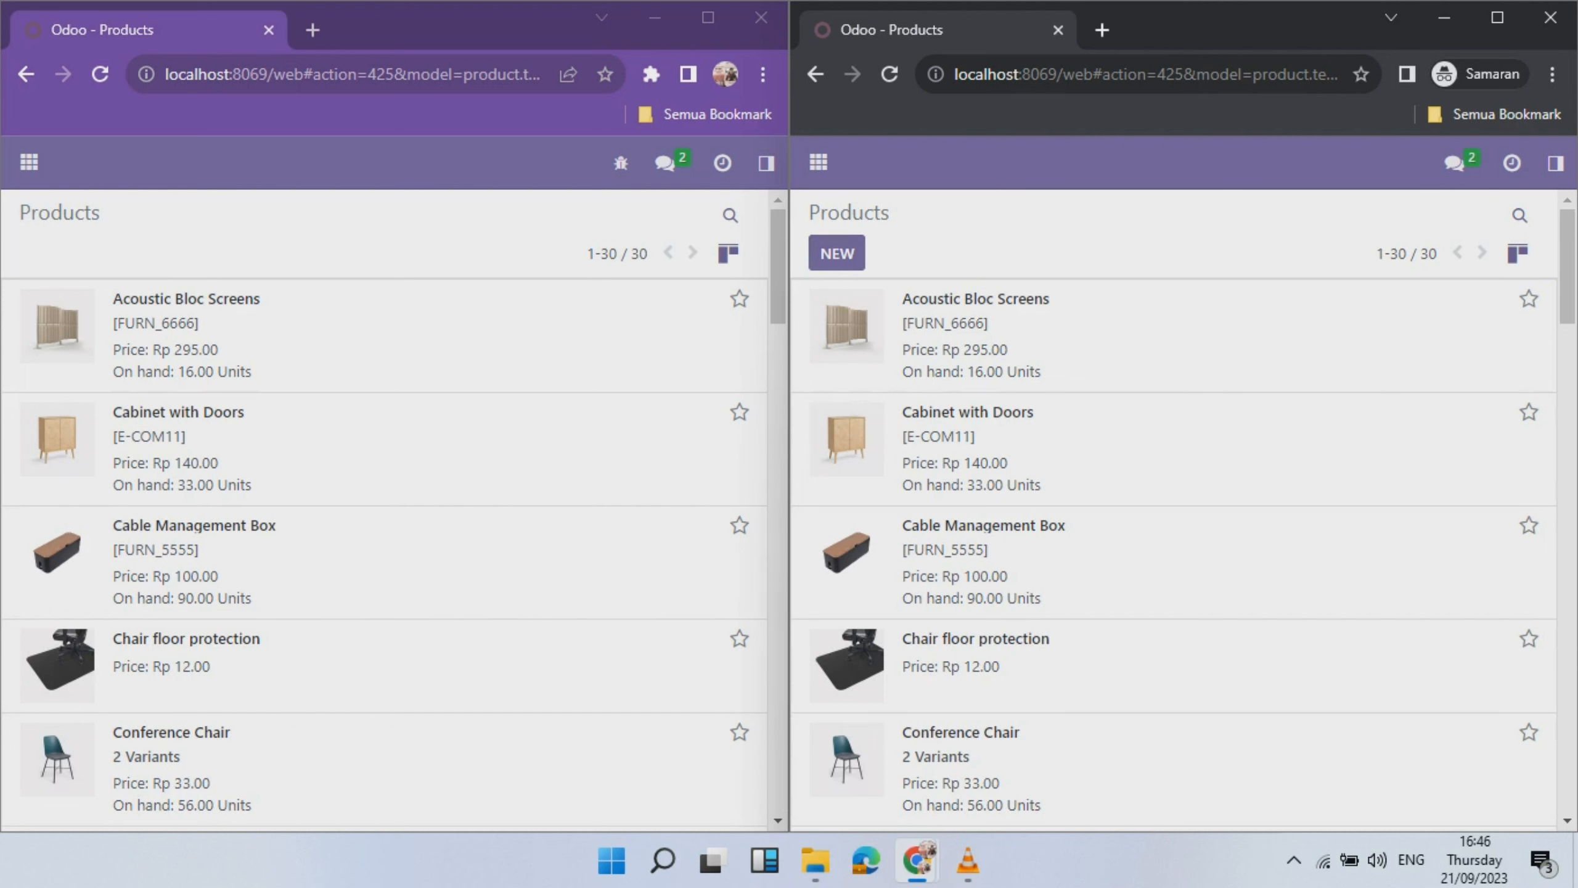
pyautogui.click(1106, 336)
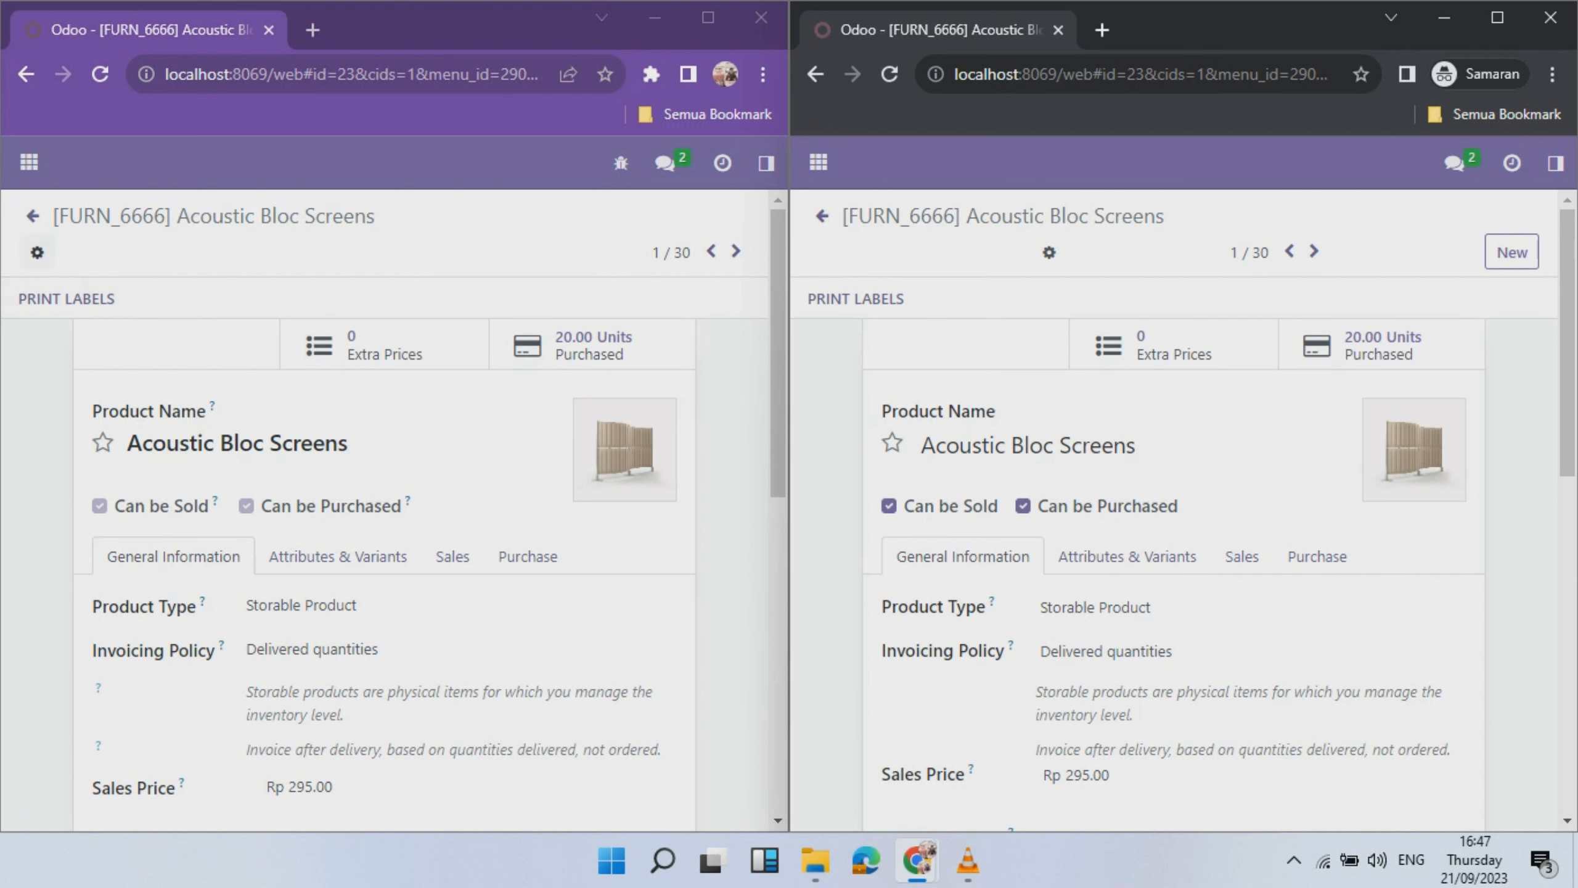
pyautogui.click(37, 251)
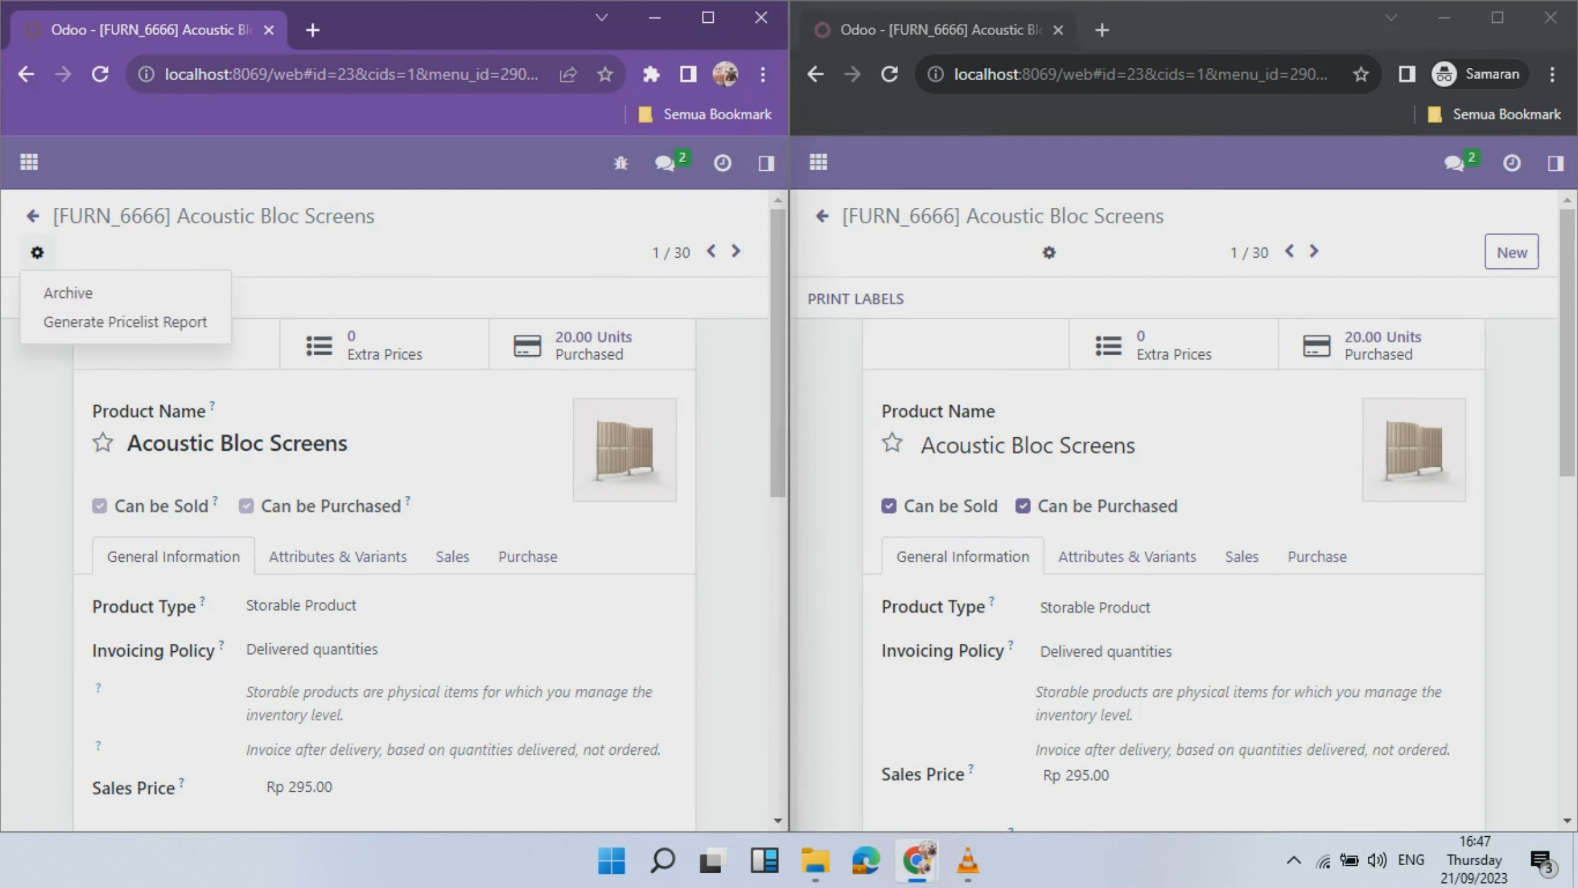
pyautogui.click(1049, 252)
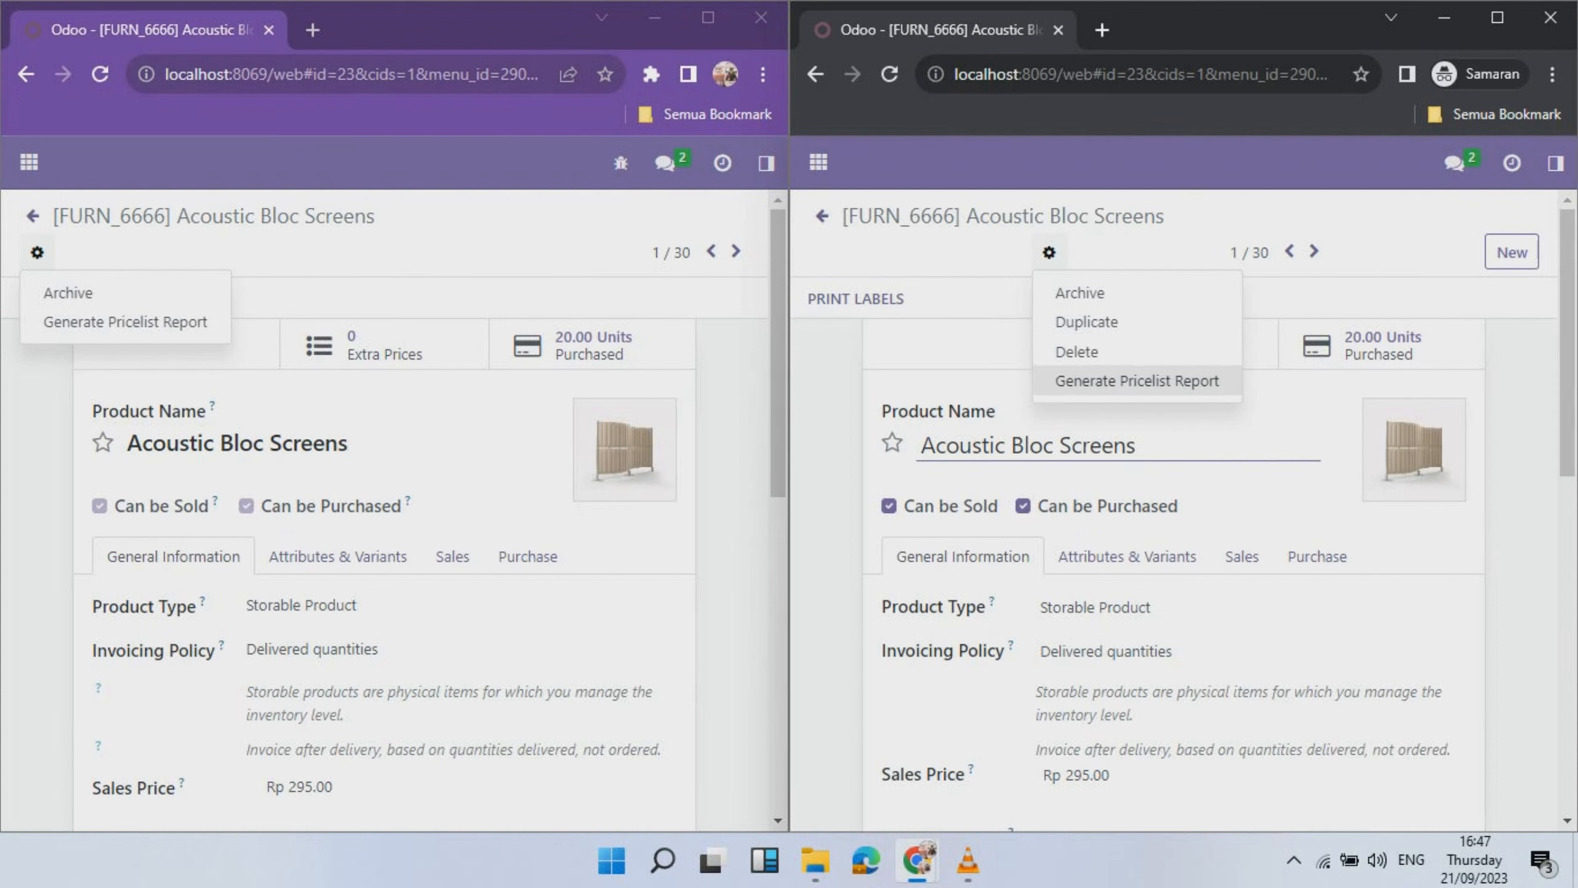
pyautogui.click(472, 454)
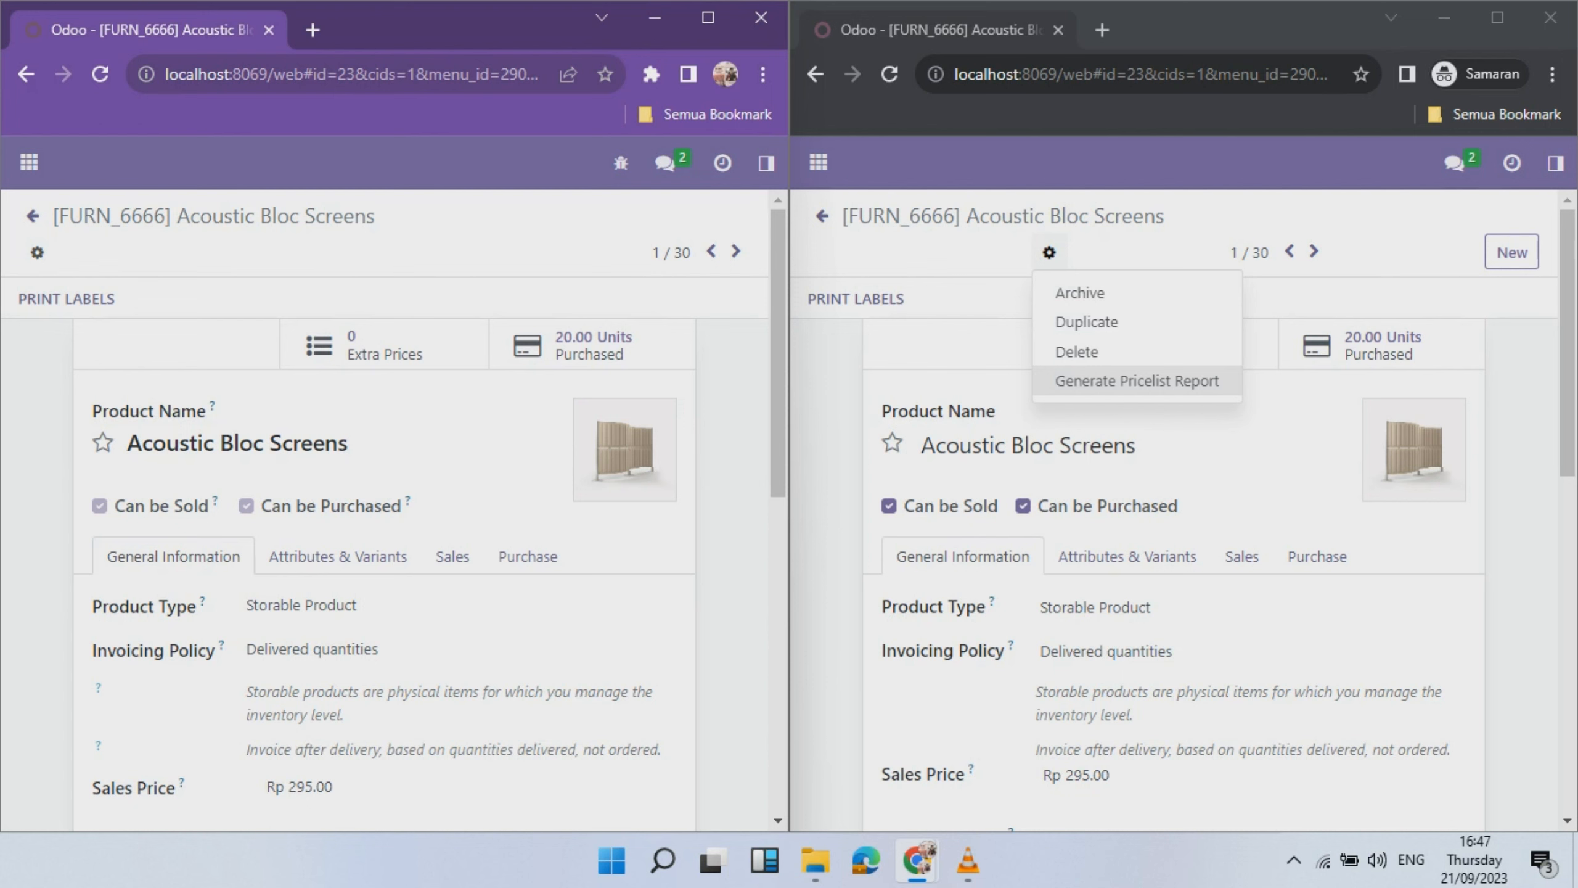
pyautogui.click(969, 342)
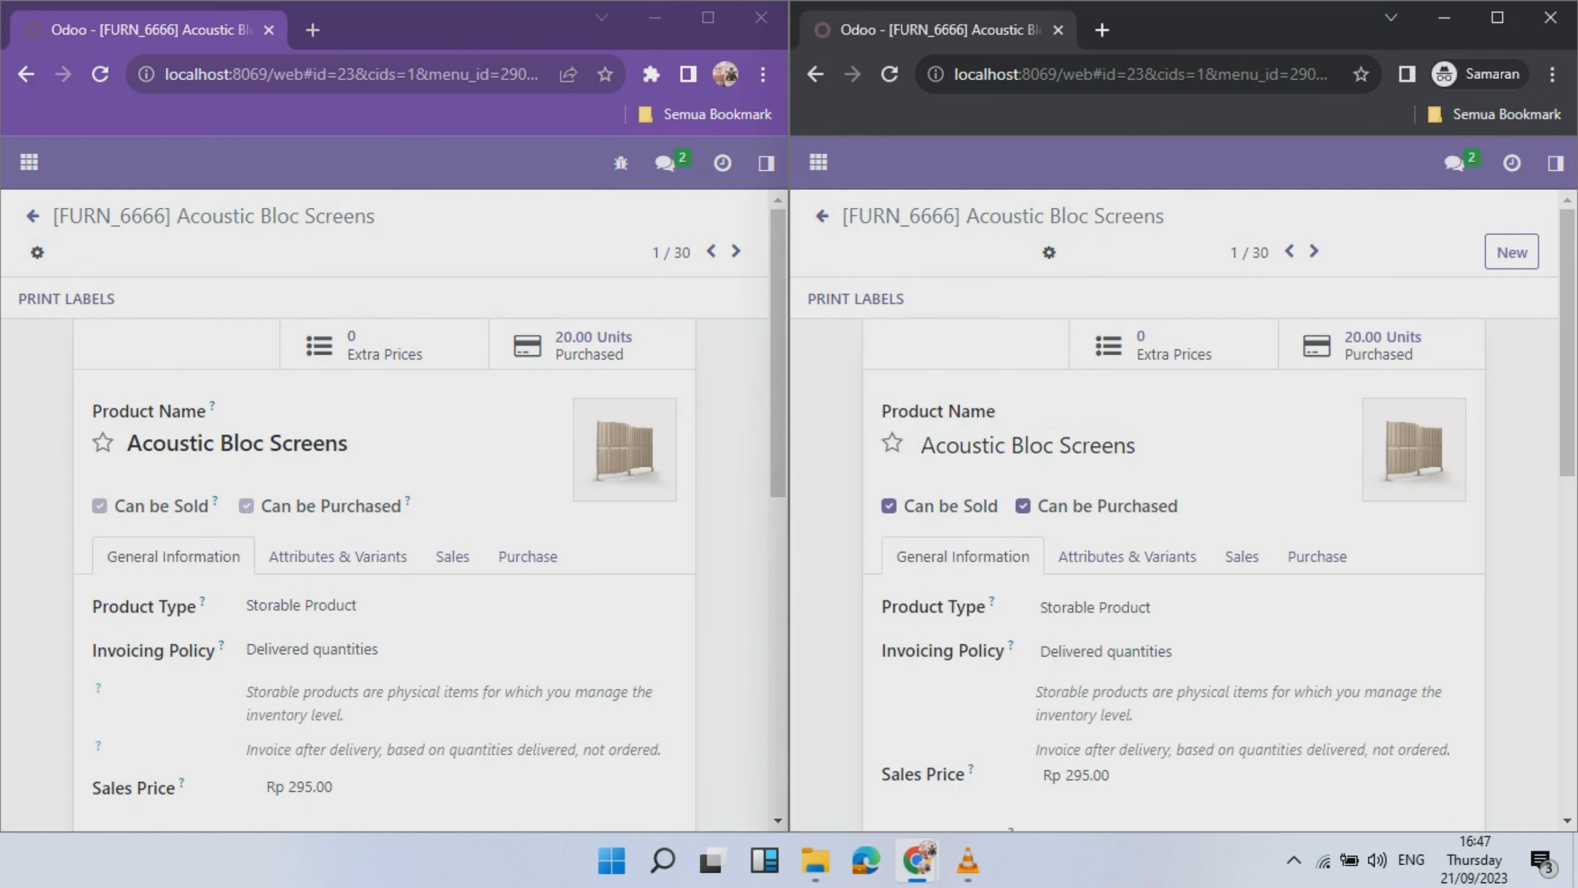
pyautogui.moveTo(778, 348); pyautogui.dragTo(778, 662)
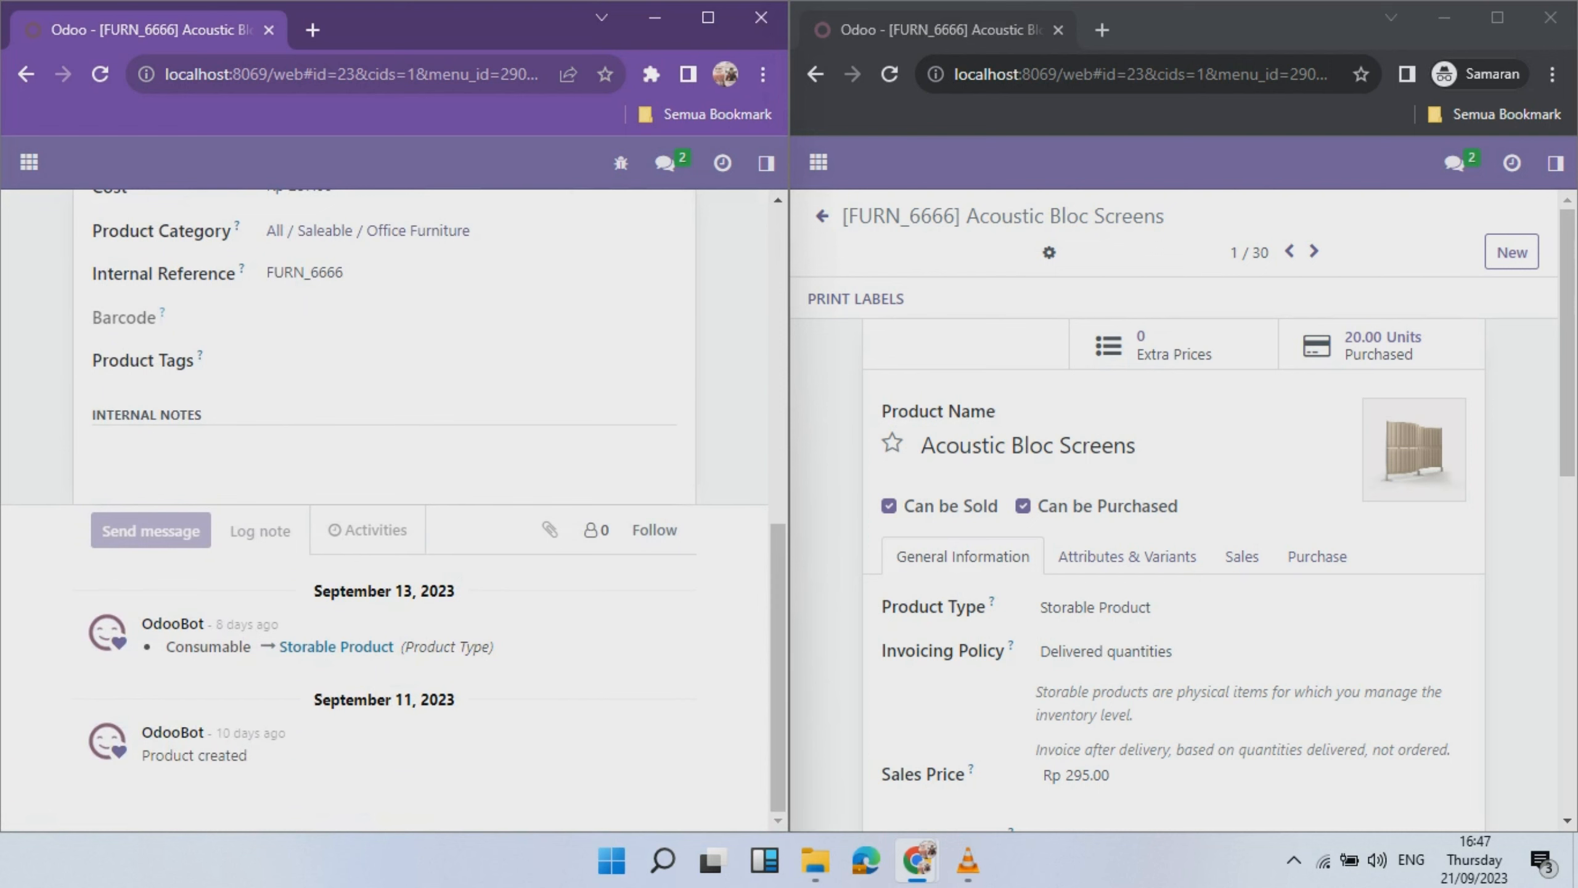
pyautogui.moveTo(1568, 336); pyautogui.dragTo(1568, 669)
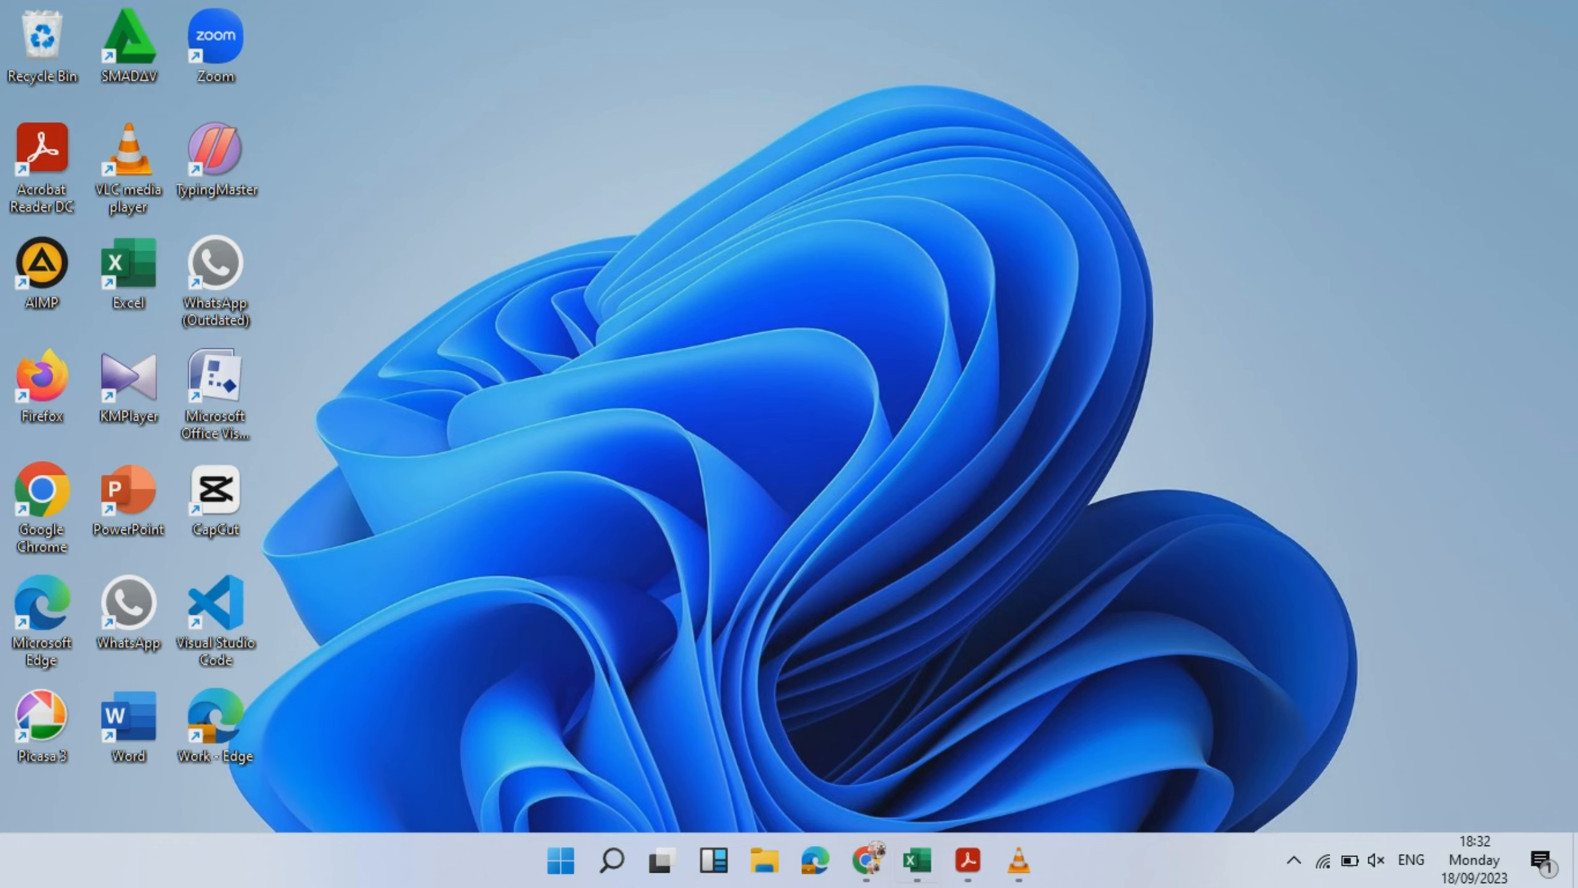
# - From Odoo's Apps application, open the Third-Party Apps store in a new tab
pyautogui.click(866, 861)
pyautogui.click(27, 149)
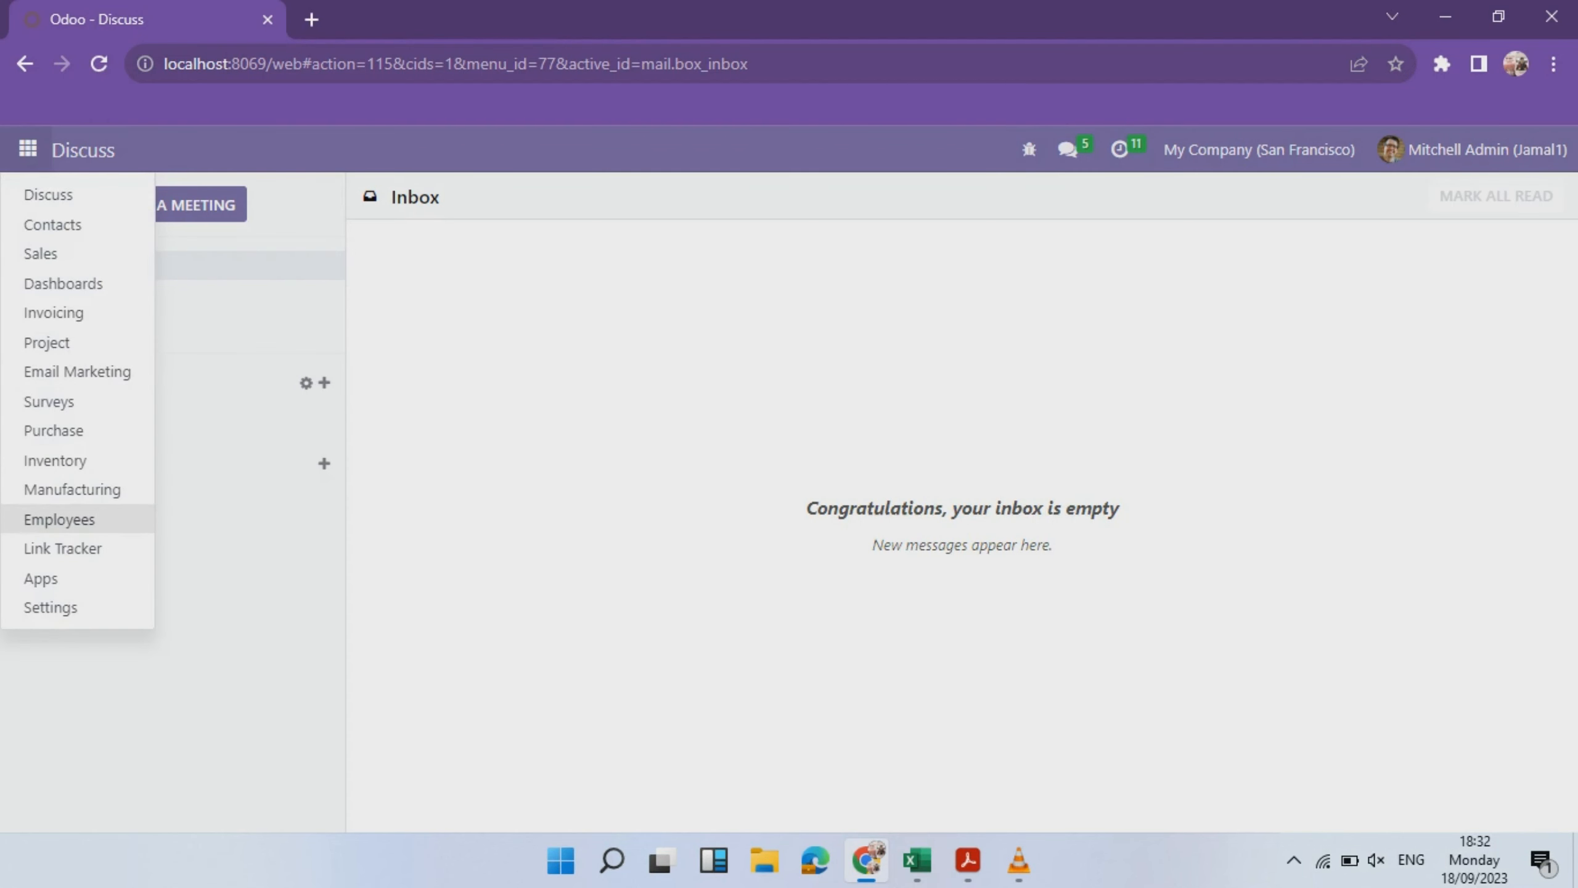
pyautogui.click(41, 579)
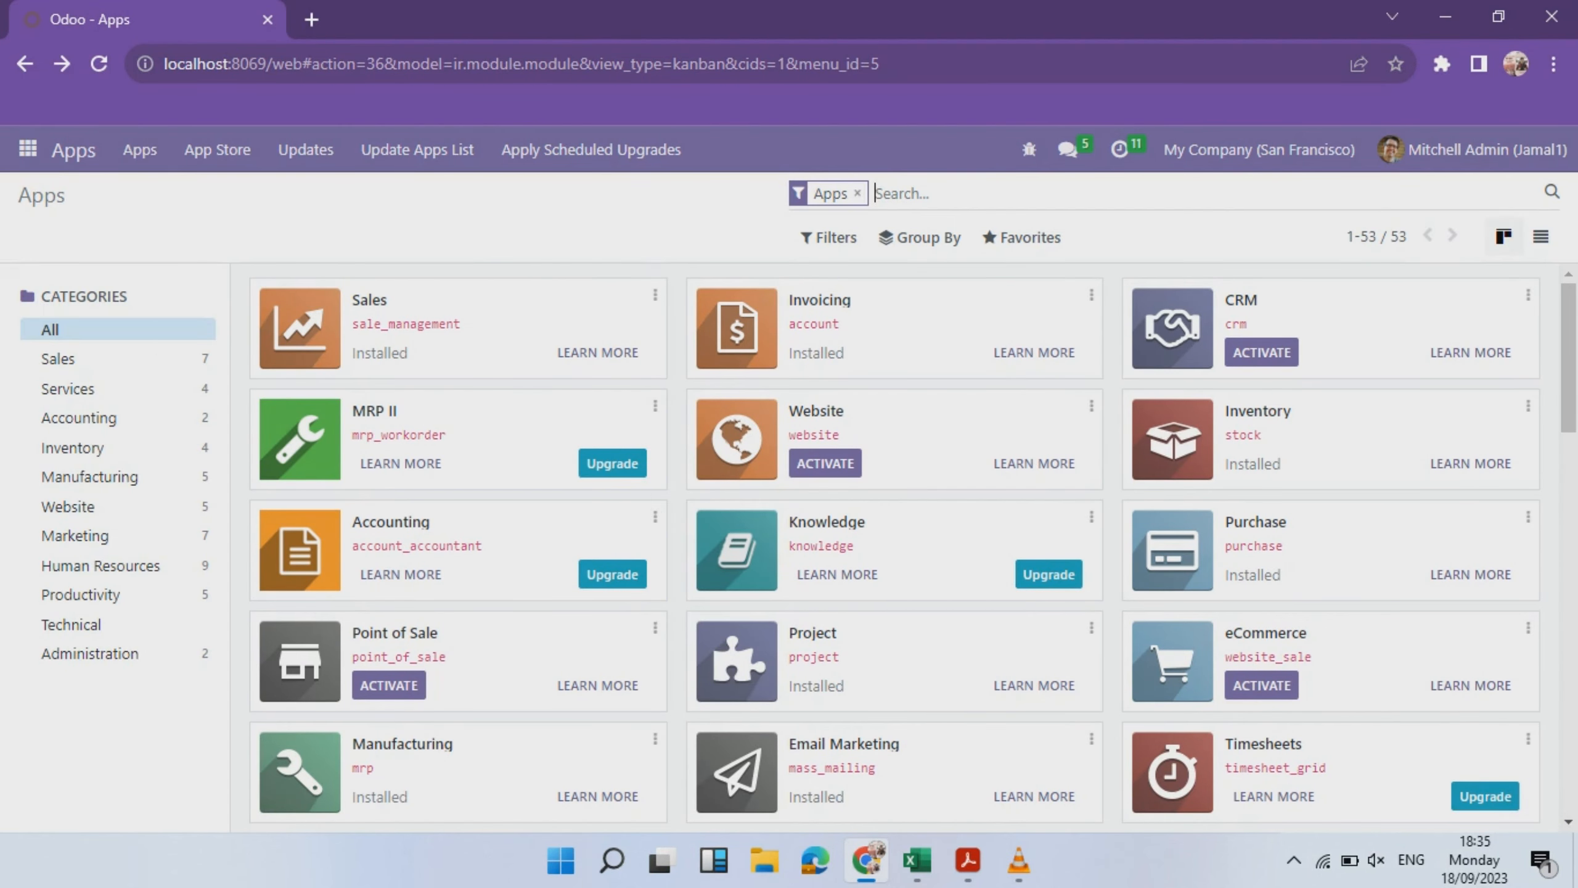
pyautogui.click(139, 150)
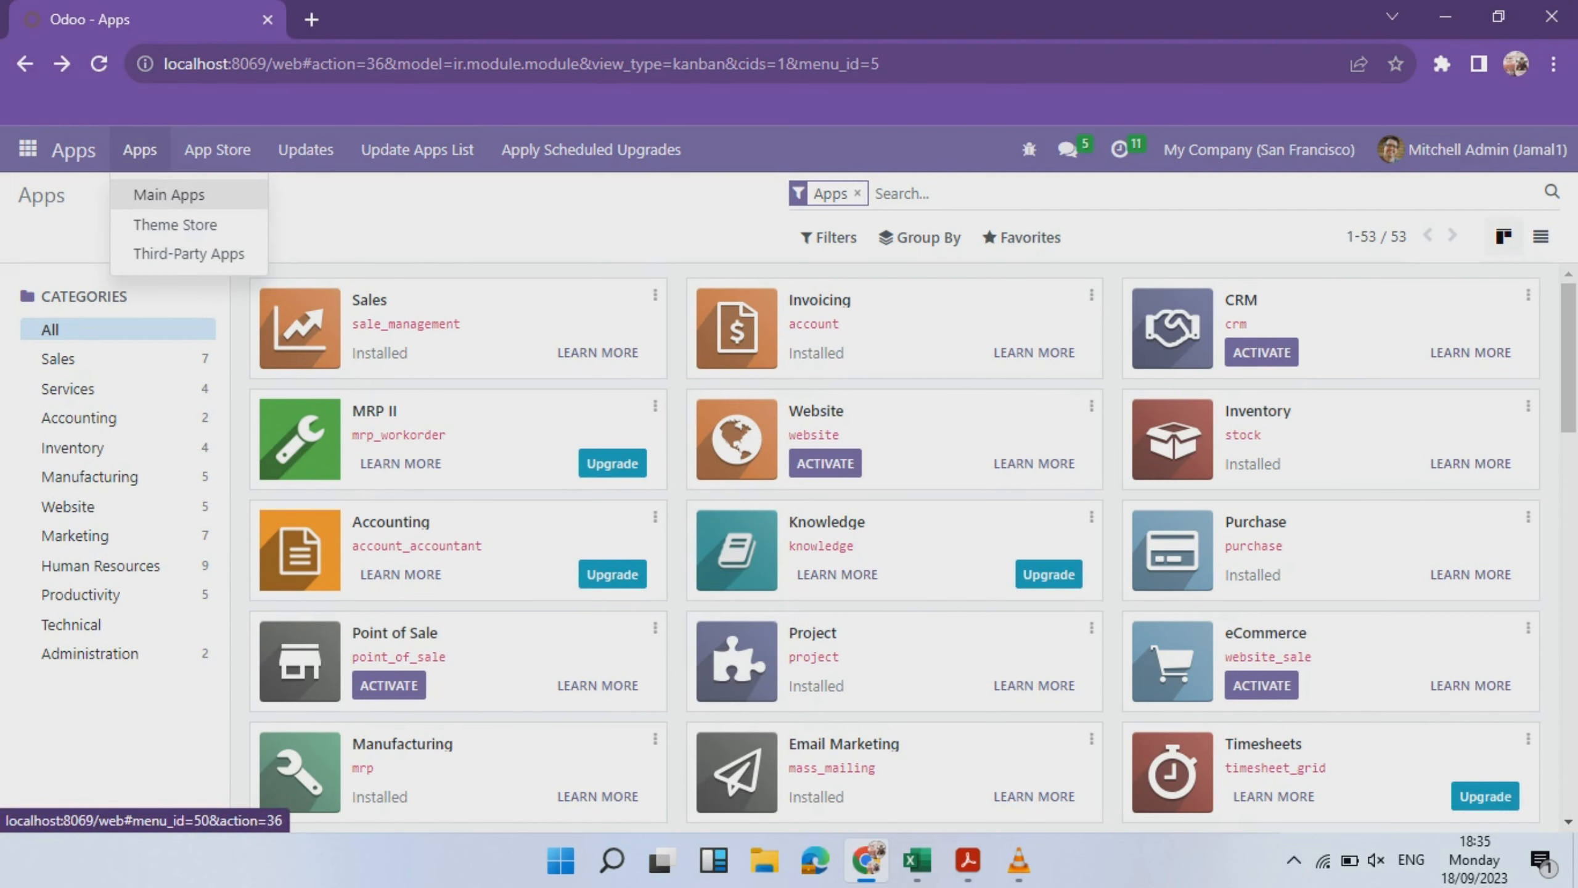
pyautogui.click(188, 253)
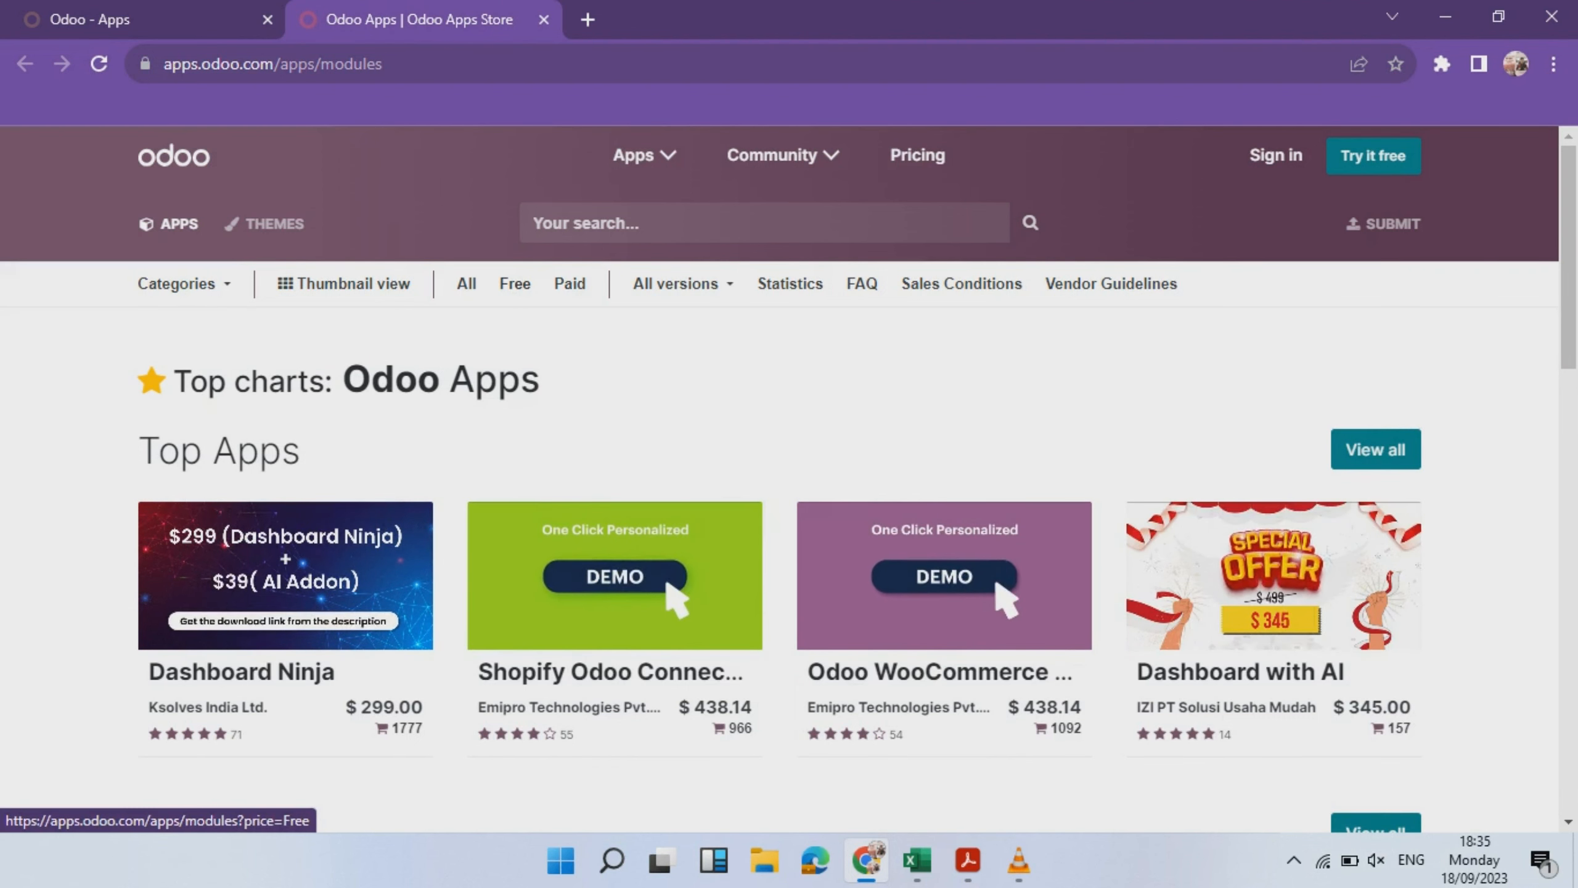
# - Filter to free 16.0 apps, download Odoo 16 Accounting for v16.0, and show the zip
pyautogui.click(516, 284)
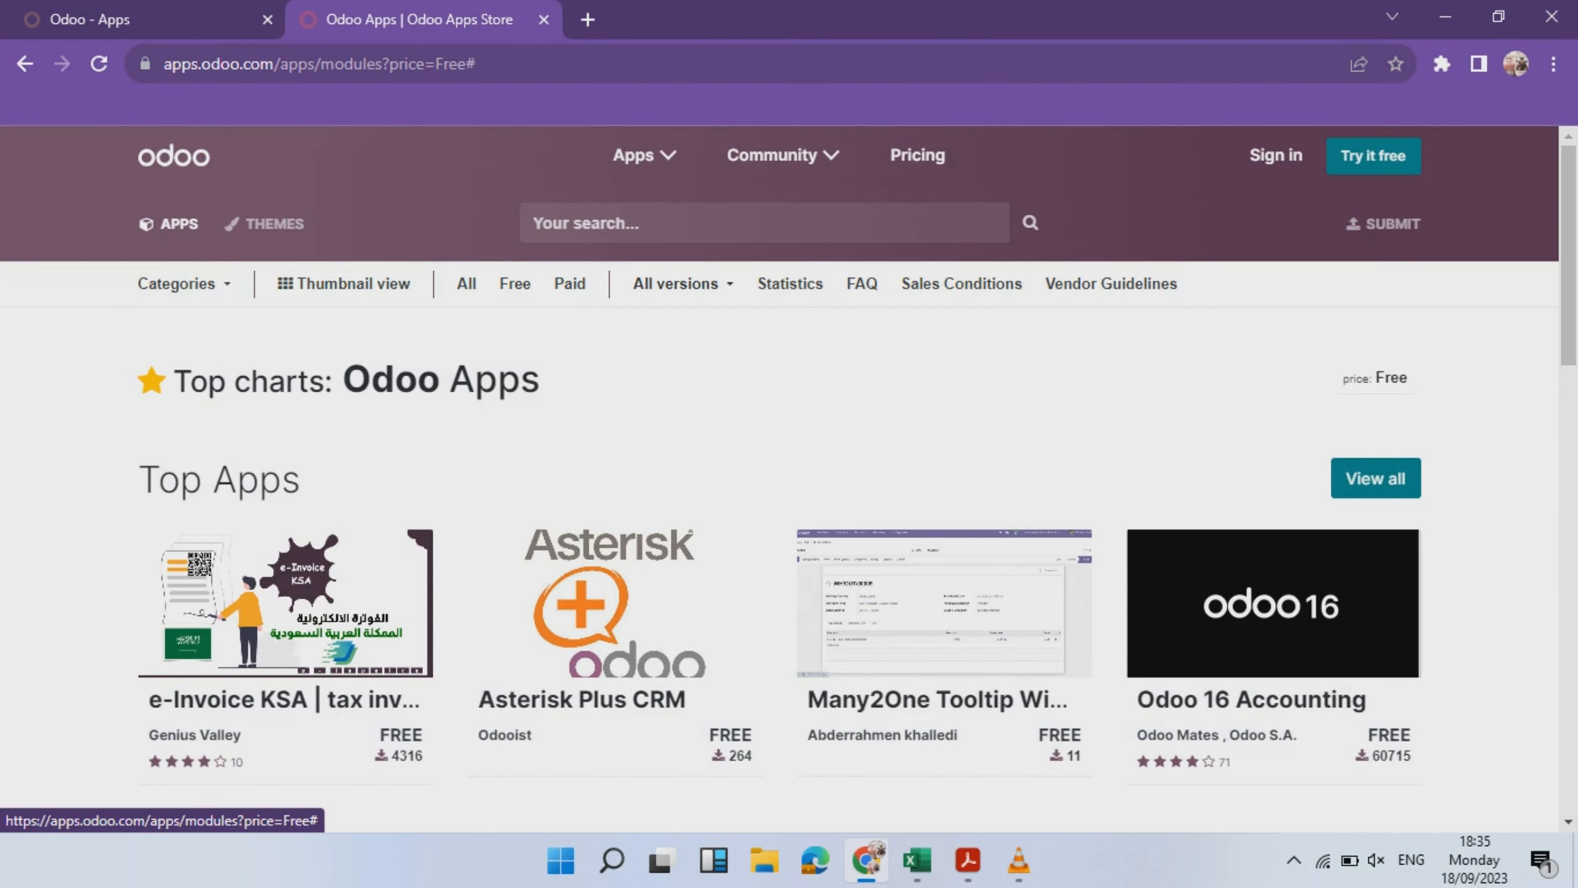
pyautogui.click(683, 284)
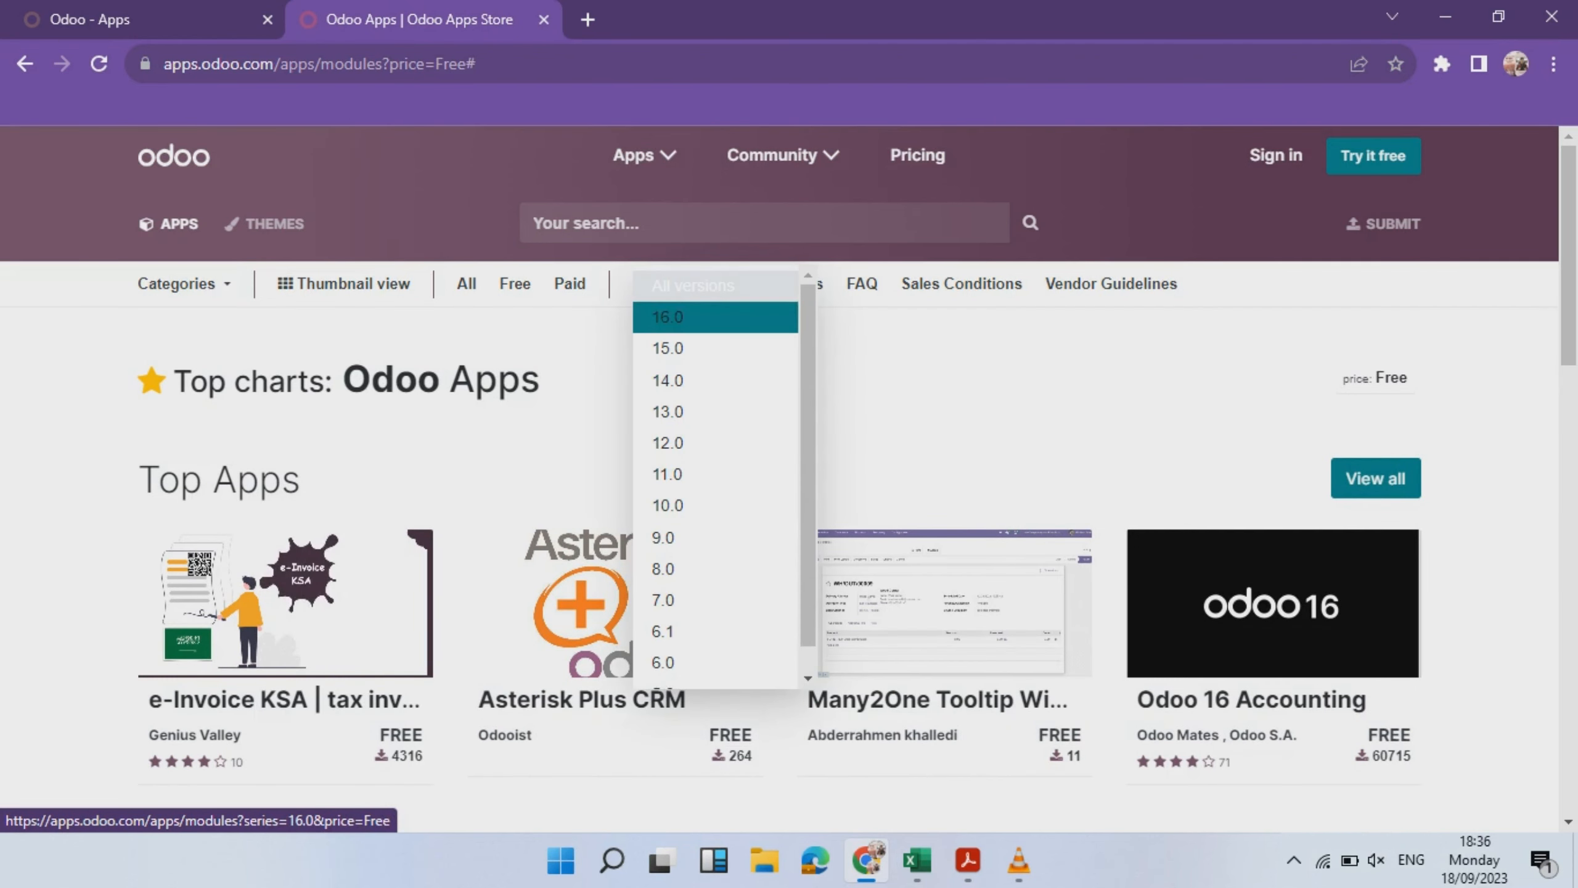
pyautogui.click(684, 317)
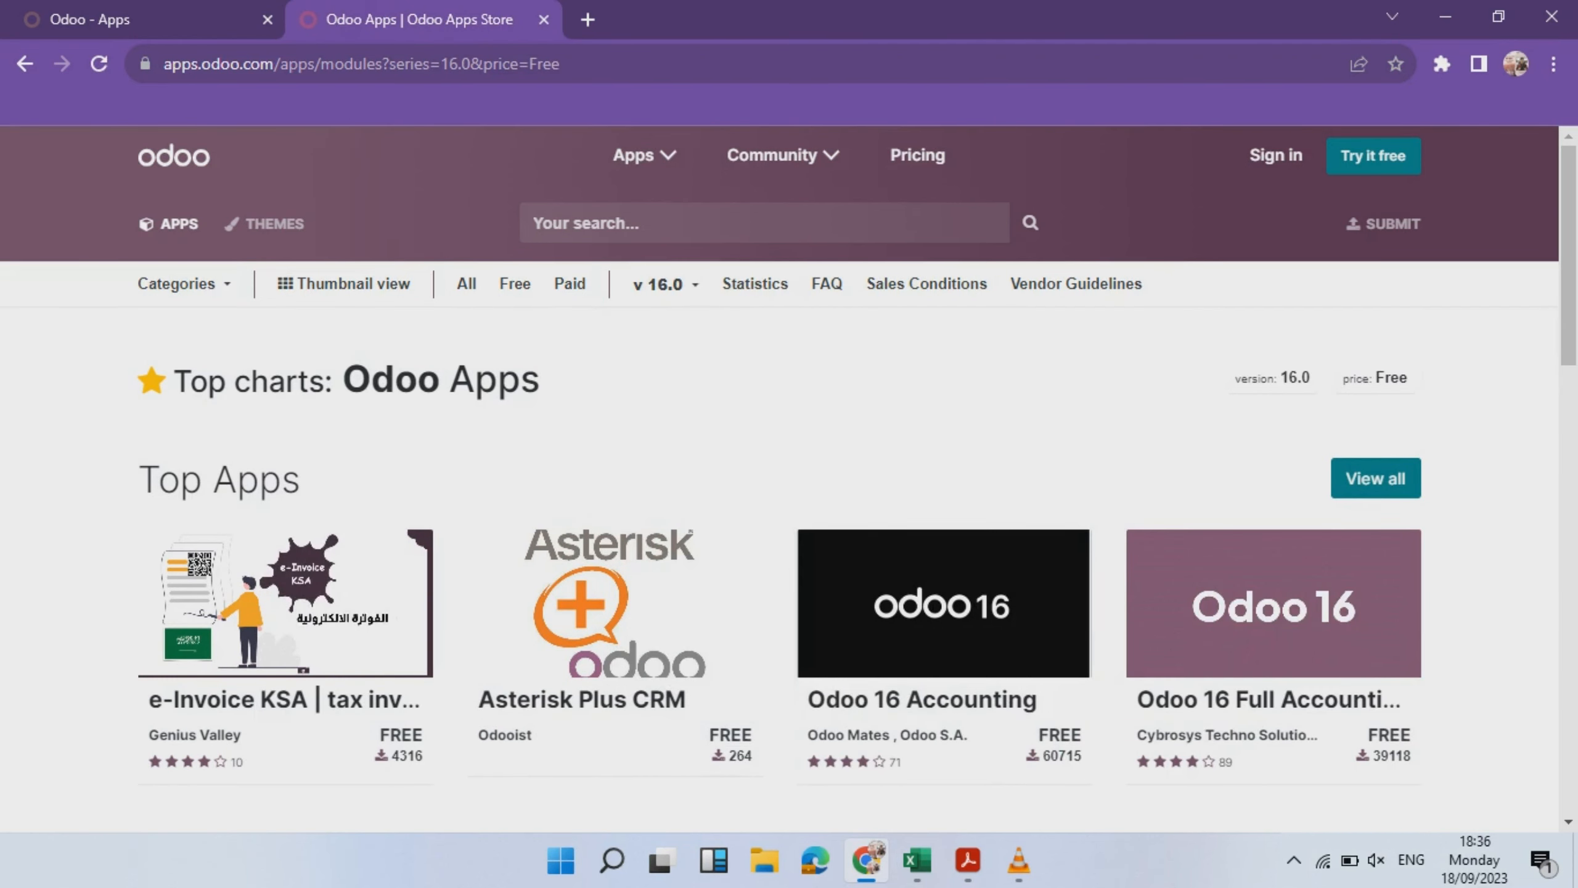
pyautogui.click(943, 603)
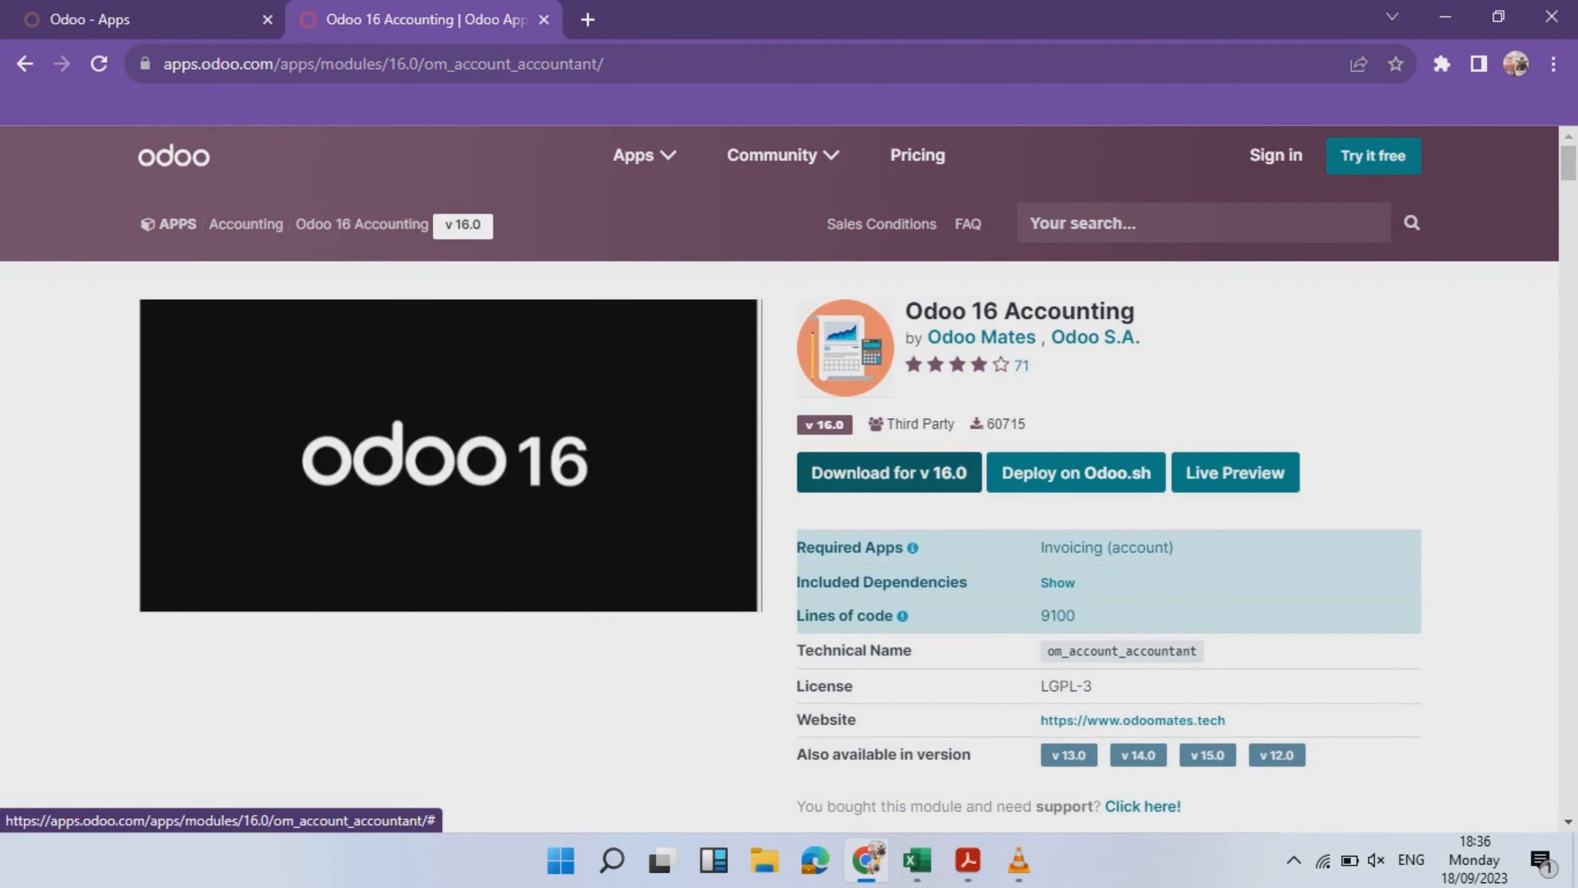
pyautogui.click(889, 472)
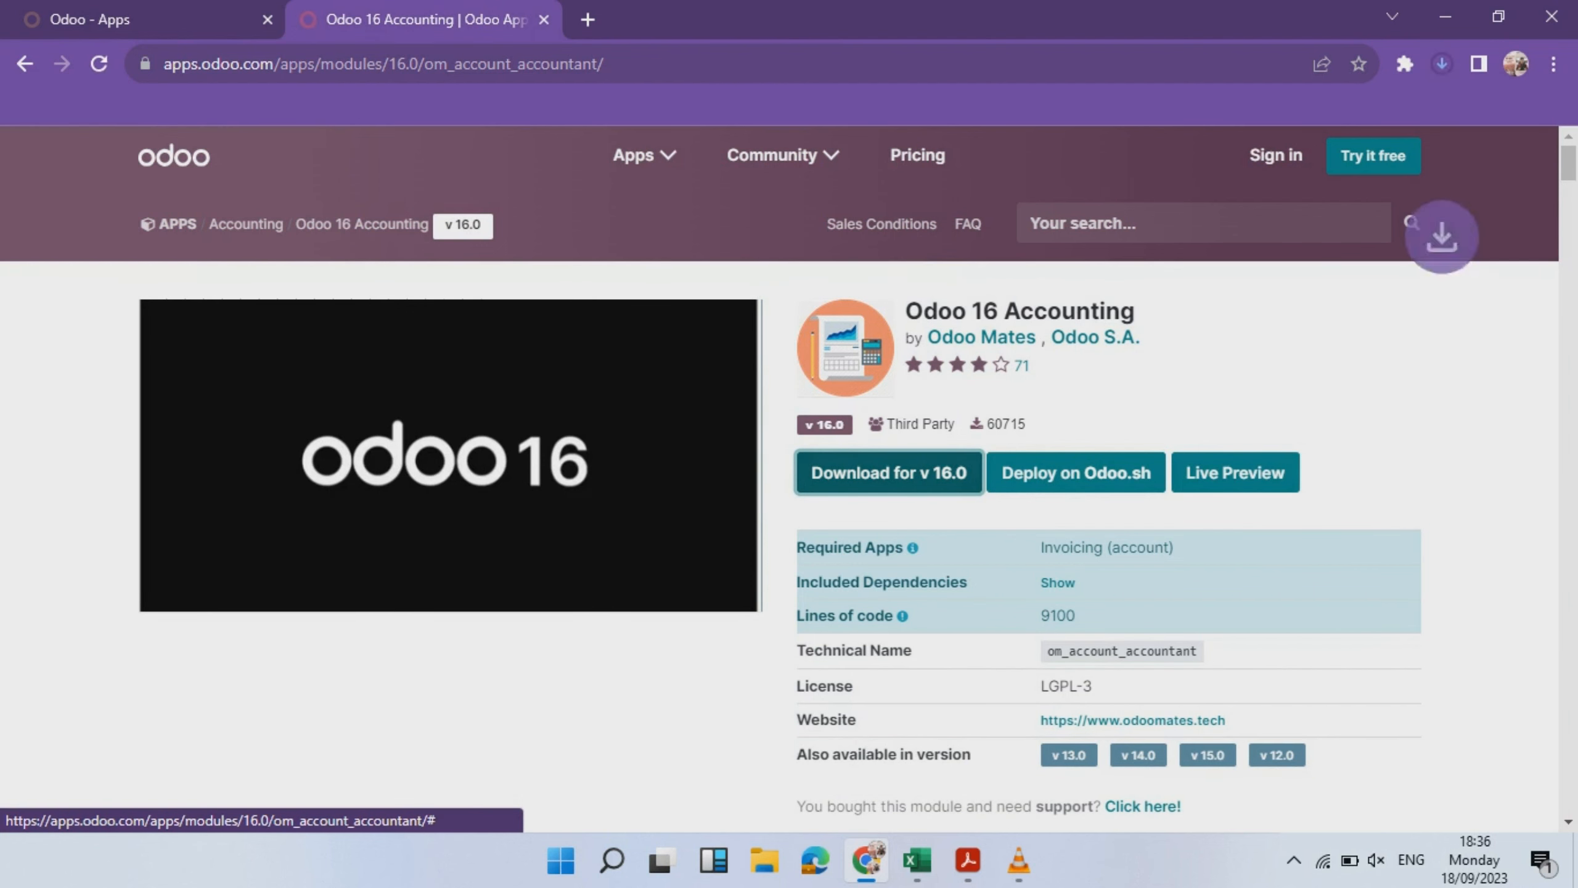
pyautogui.click(1391, 168)
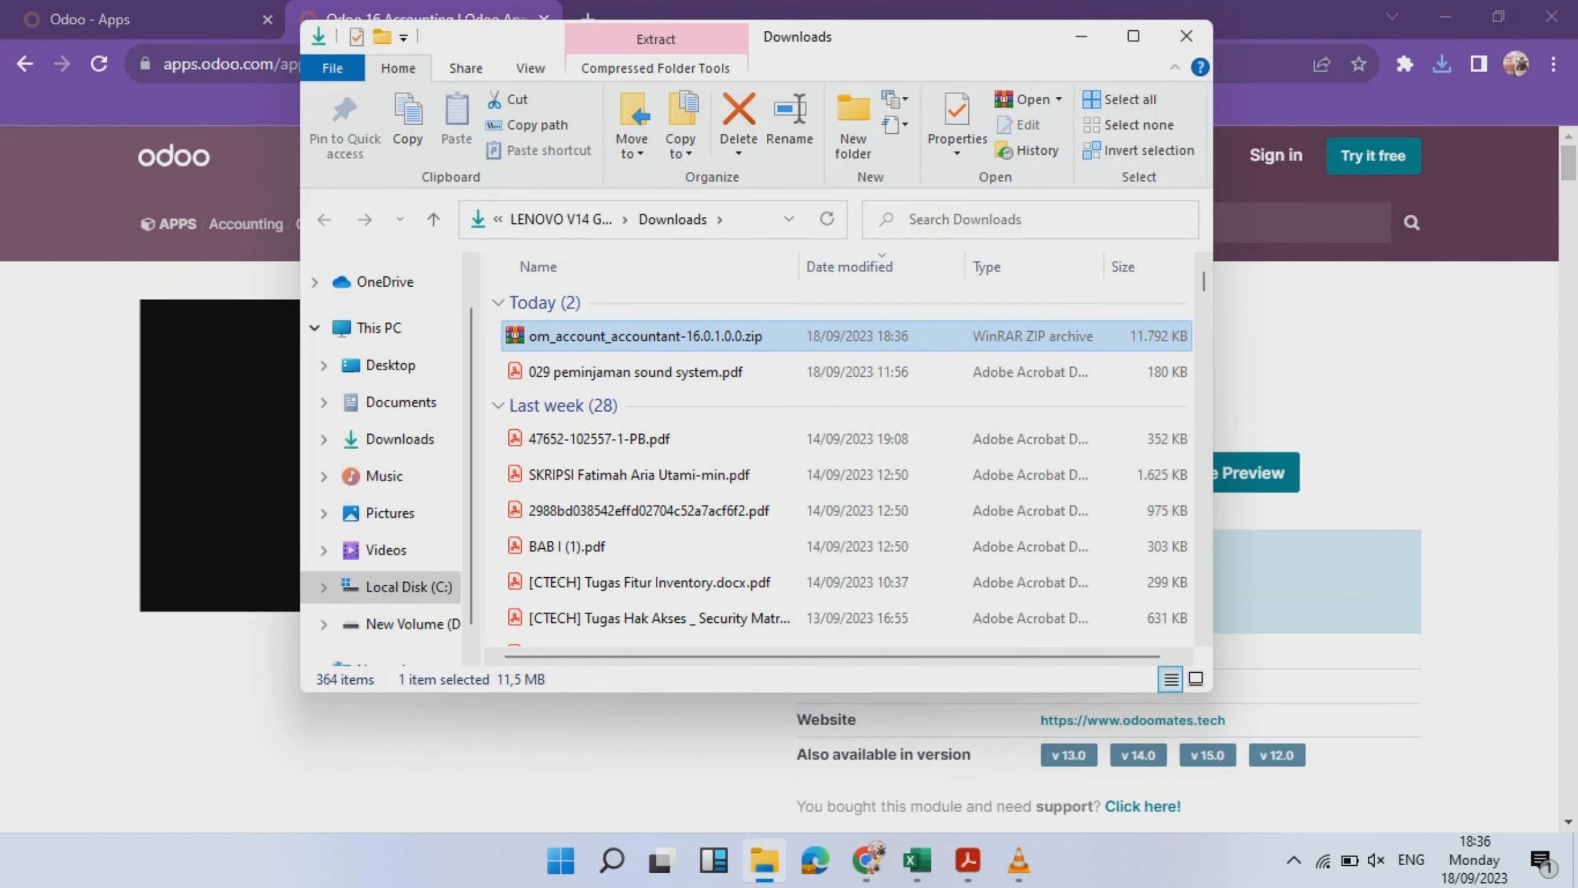
# - Extract the accounting module zip in Downloads and select its nine module folders
pyautogui.rightClick(803, 336)
pyautogui.click(846, 327)
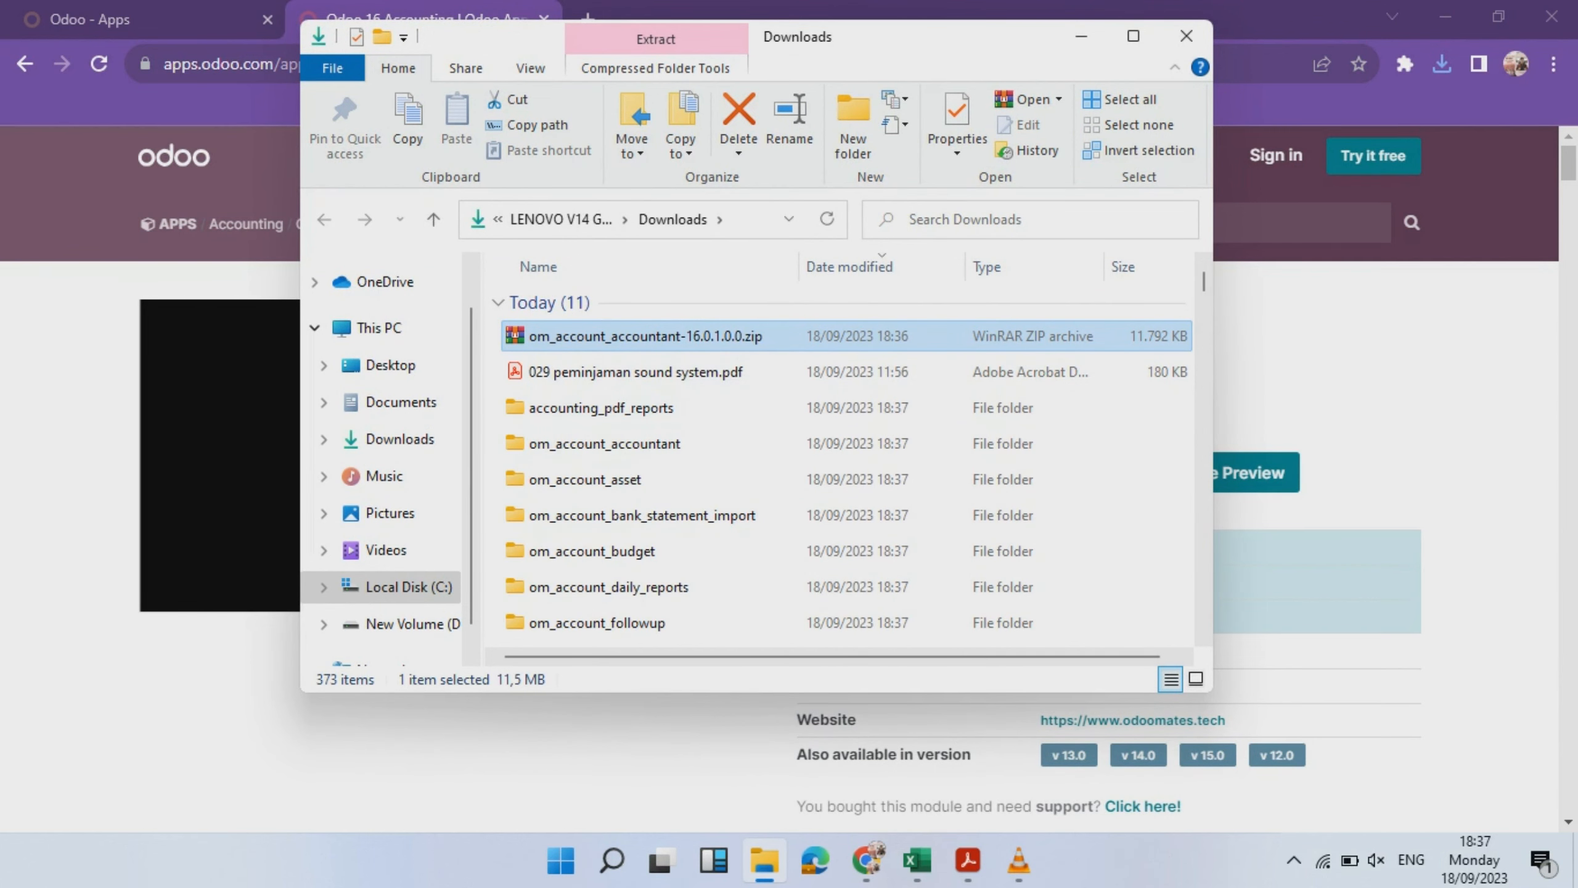
pyautogui.press('Escape')
pyautogui.moveTo(760, 404)
pyautogui.mouseDown()
pyautogui.moveTo(787, 561)
pyautogui.moveTo(769, 394)
pyautogui.mouseUp()
pyautogui.moveTo(1204, 289); pyautogui.dragTo(1204, 274)
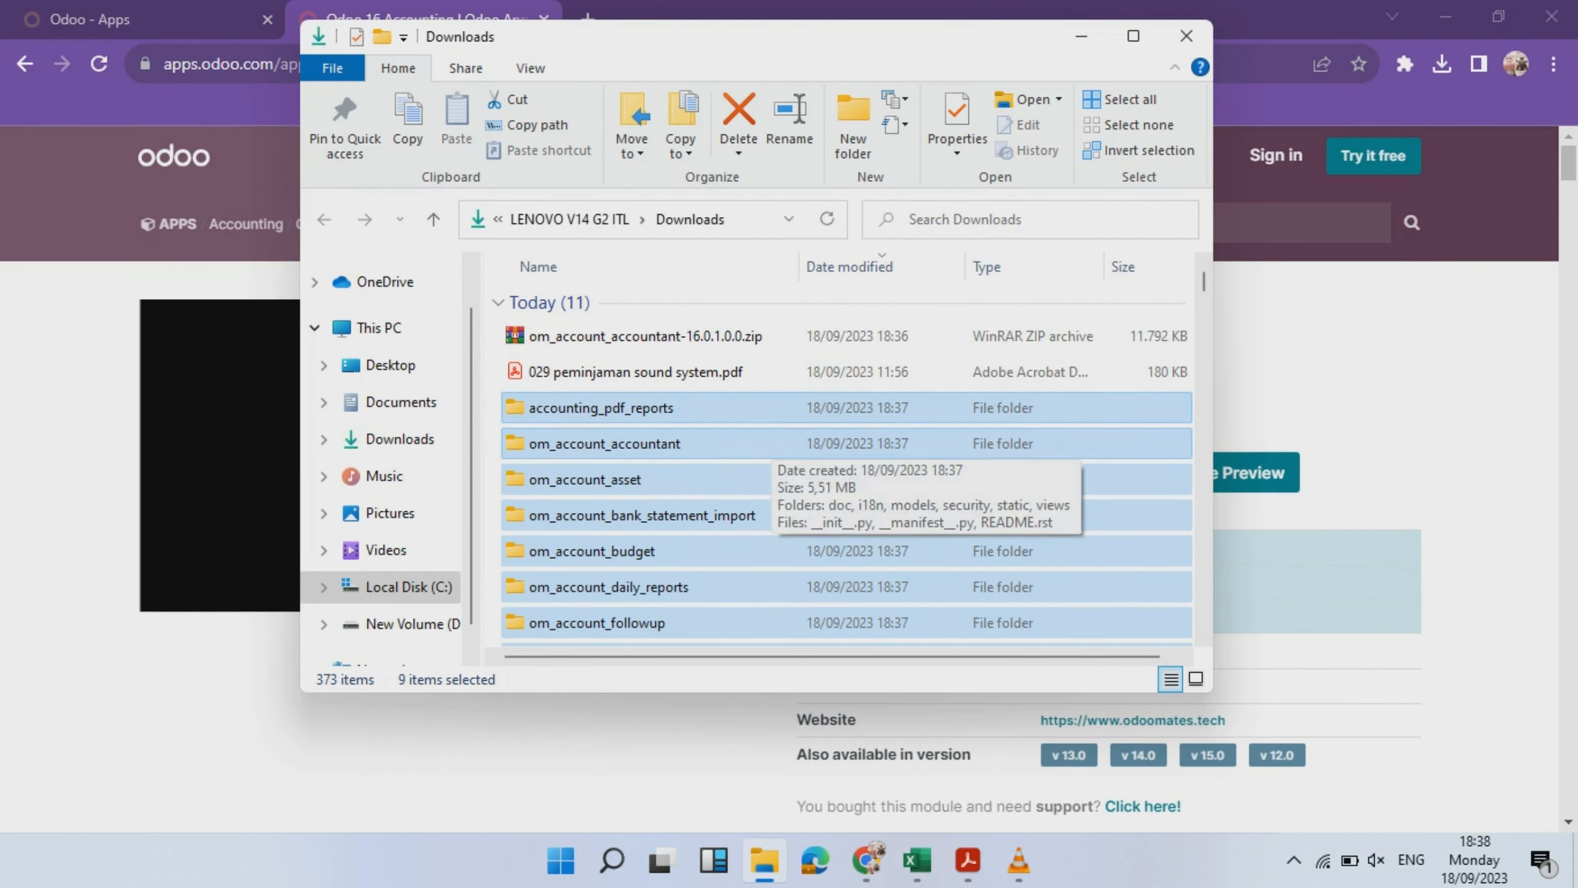
# - Paste the nine folders into Odoo 16.0.20230910\server\odoo\addons, granting administrator permission
pyautogui.doubleClick(589, 507)
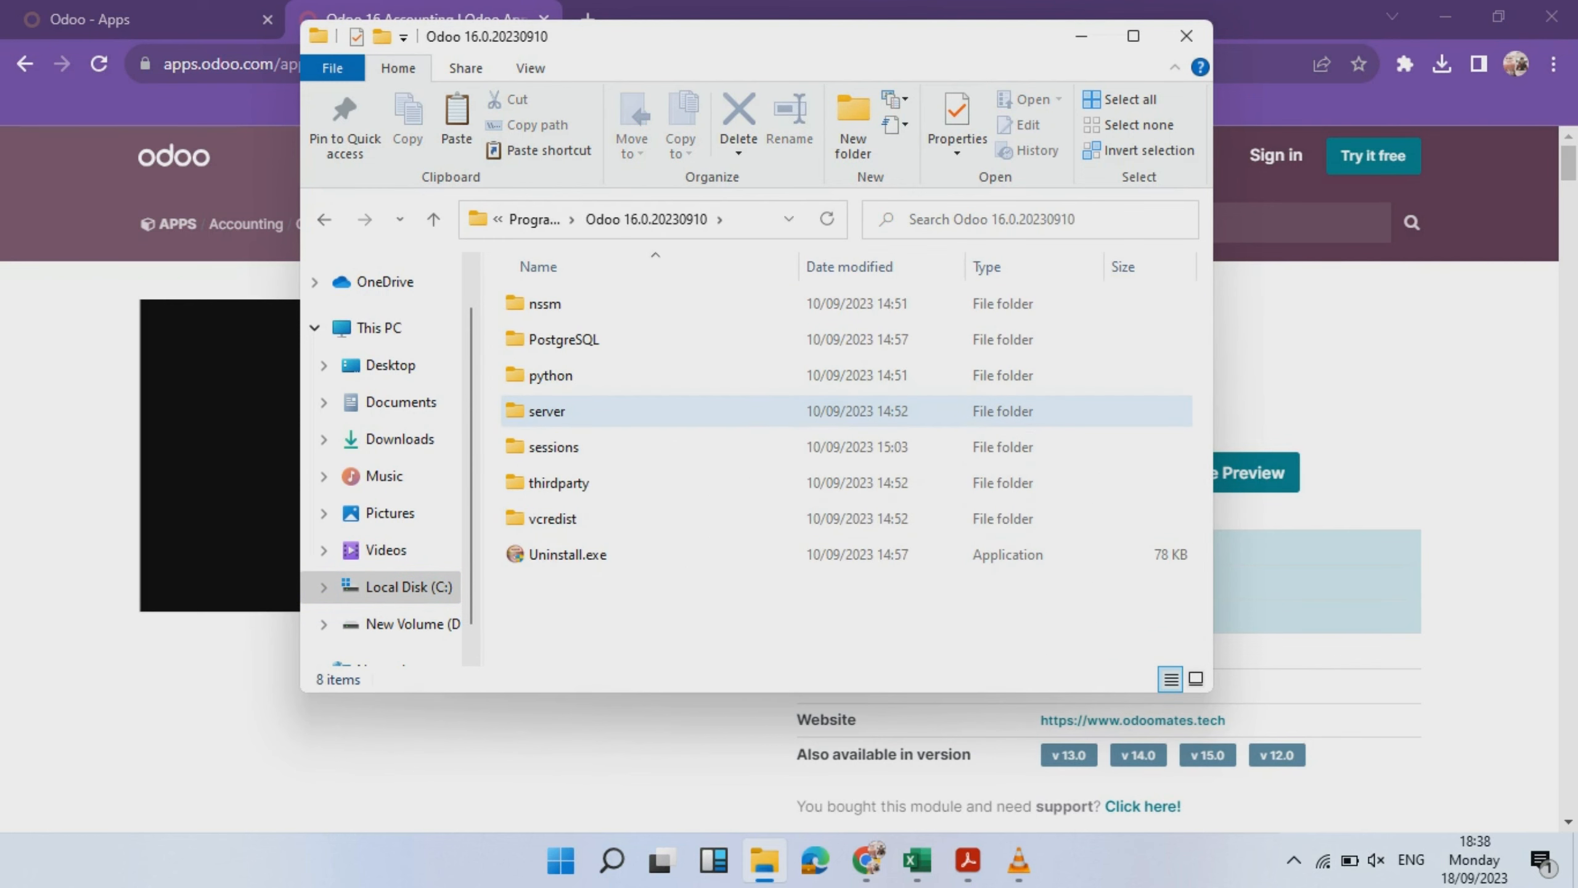
pyautogui.doubleClick(550, 410)
pyautogui.doubleClick(547, 447)
pyautogui.doubleClick(551, 339)
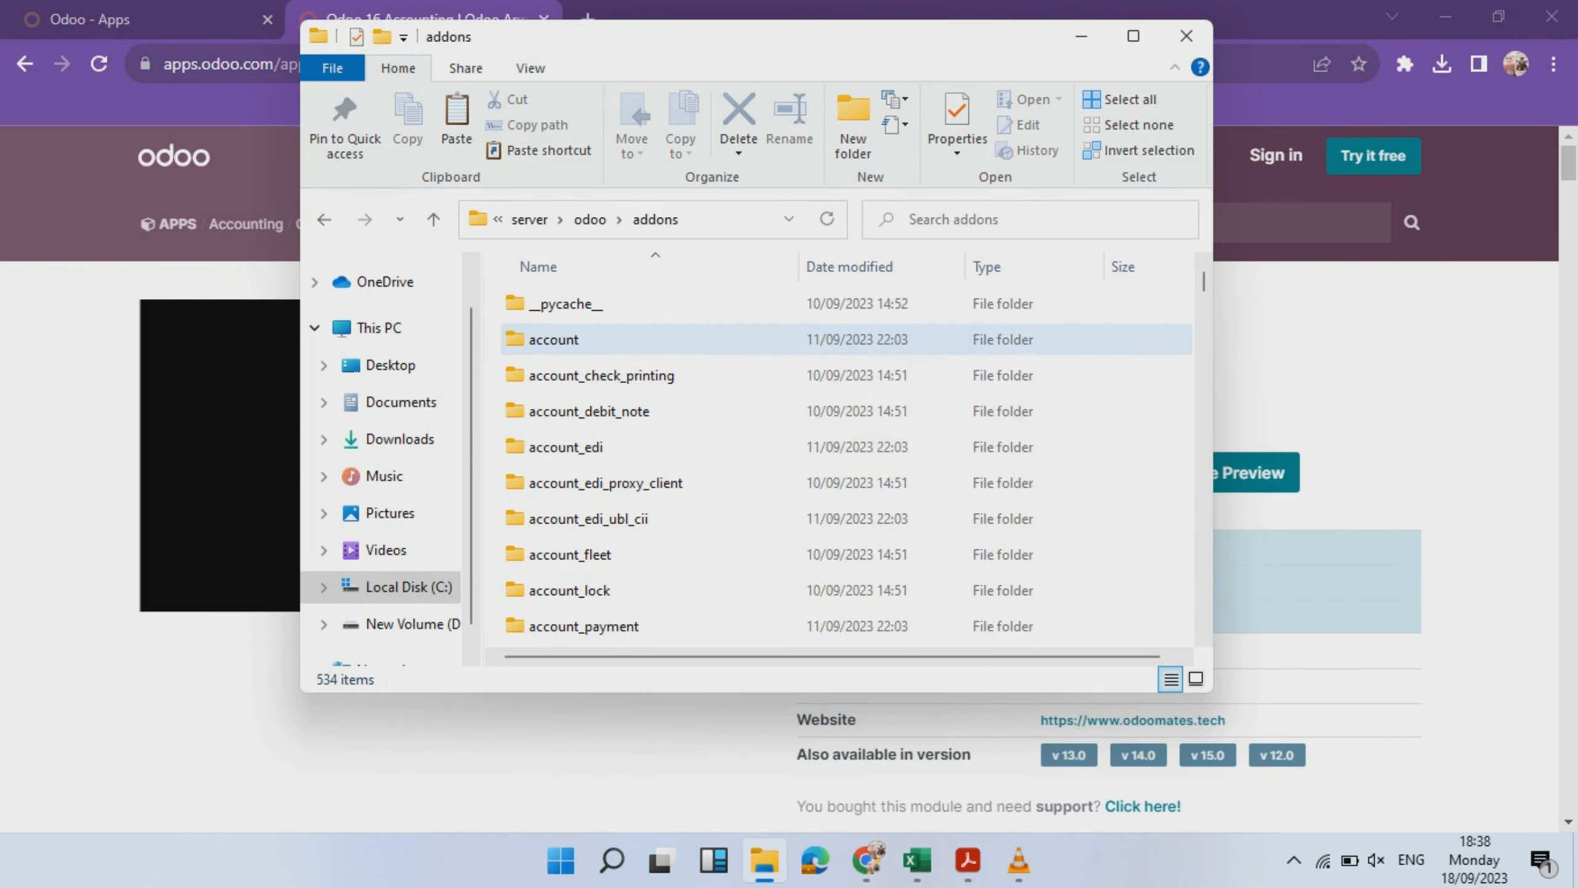
pyautogui.moveTo(1204, 283); pyautogui.dragTo(1205, 491)
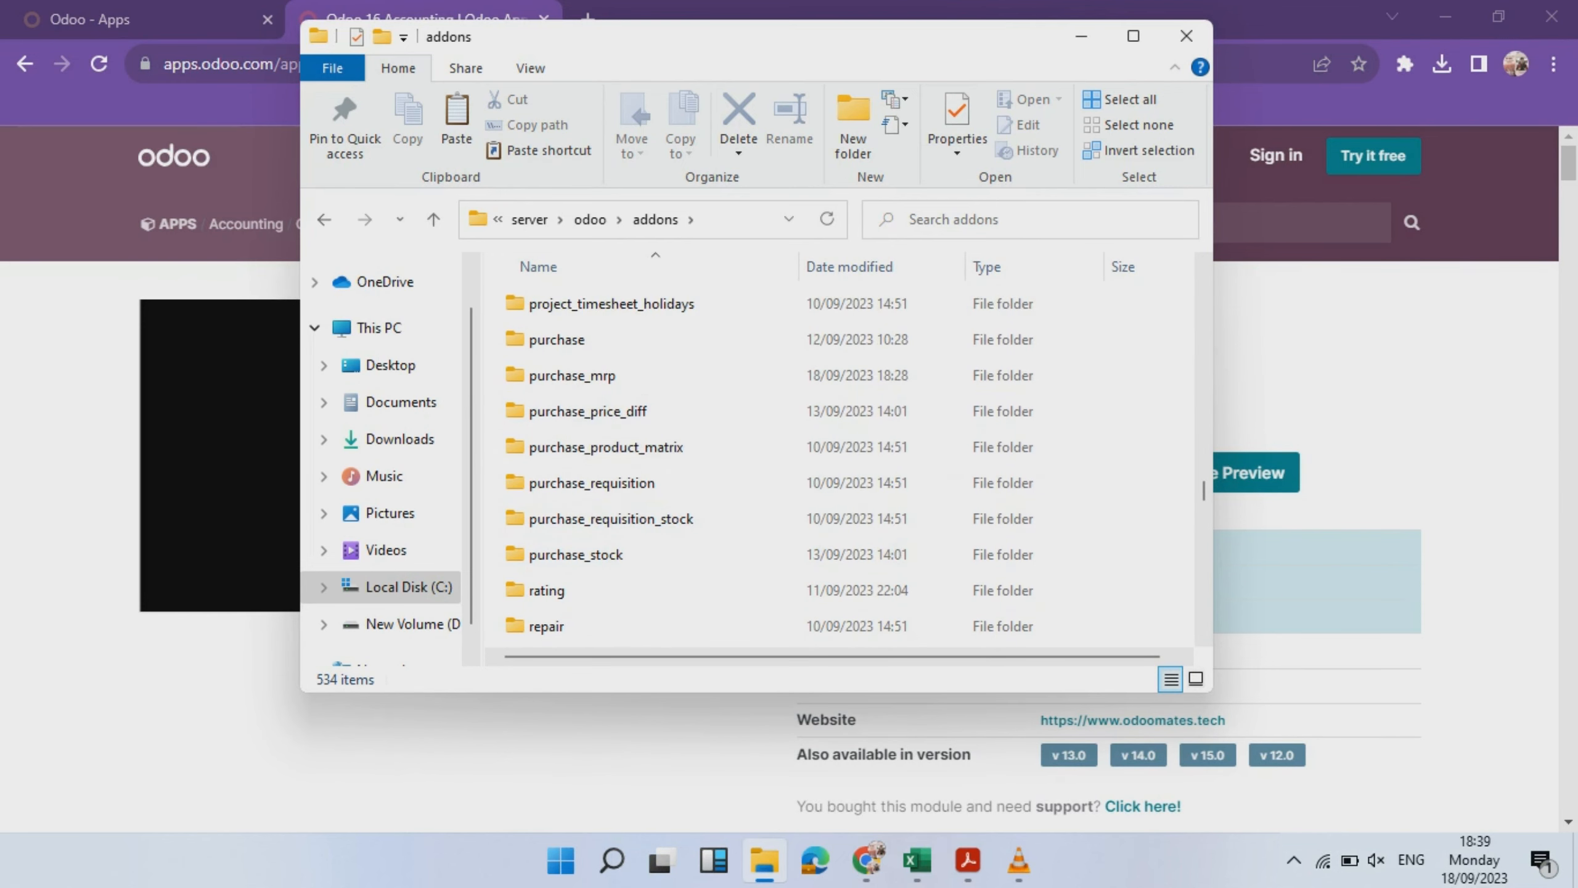
pyautogui.hotkey('ctrl', 'v')
pyautogui.click(726, 314)
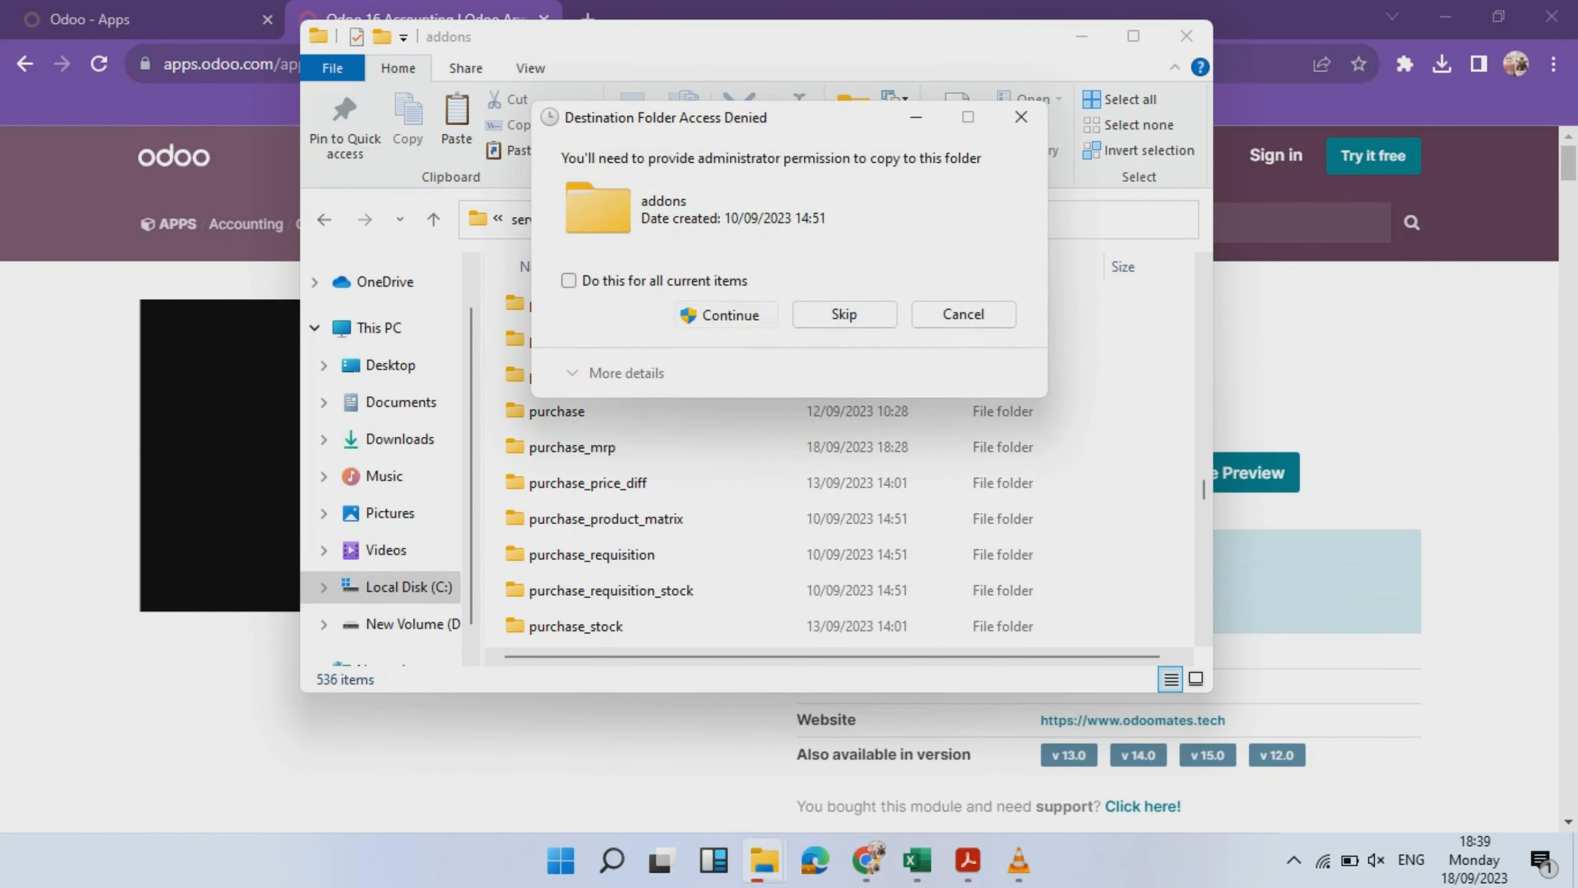
pyautogui.moveTo(1204, 291); pyautogui.dragTo(1204, 454)
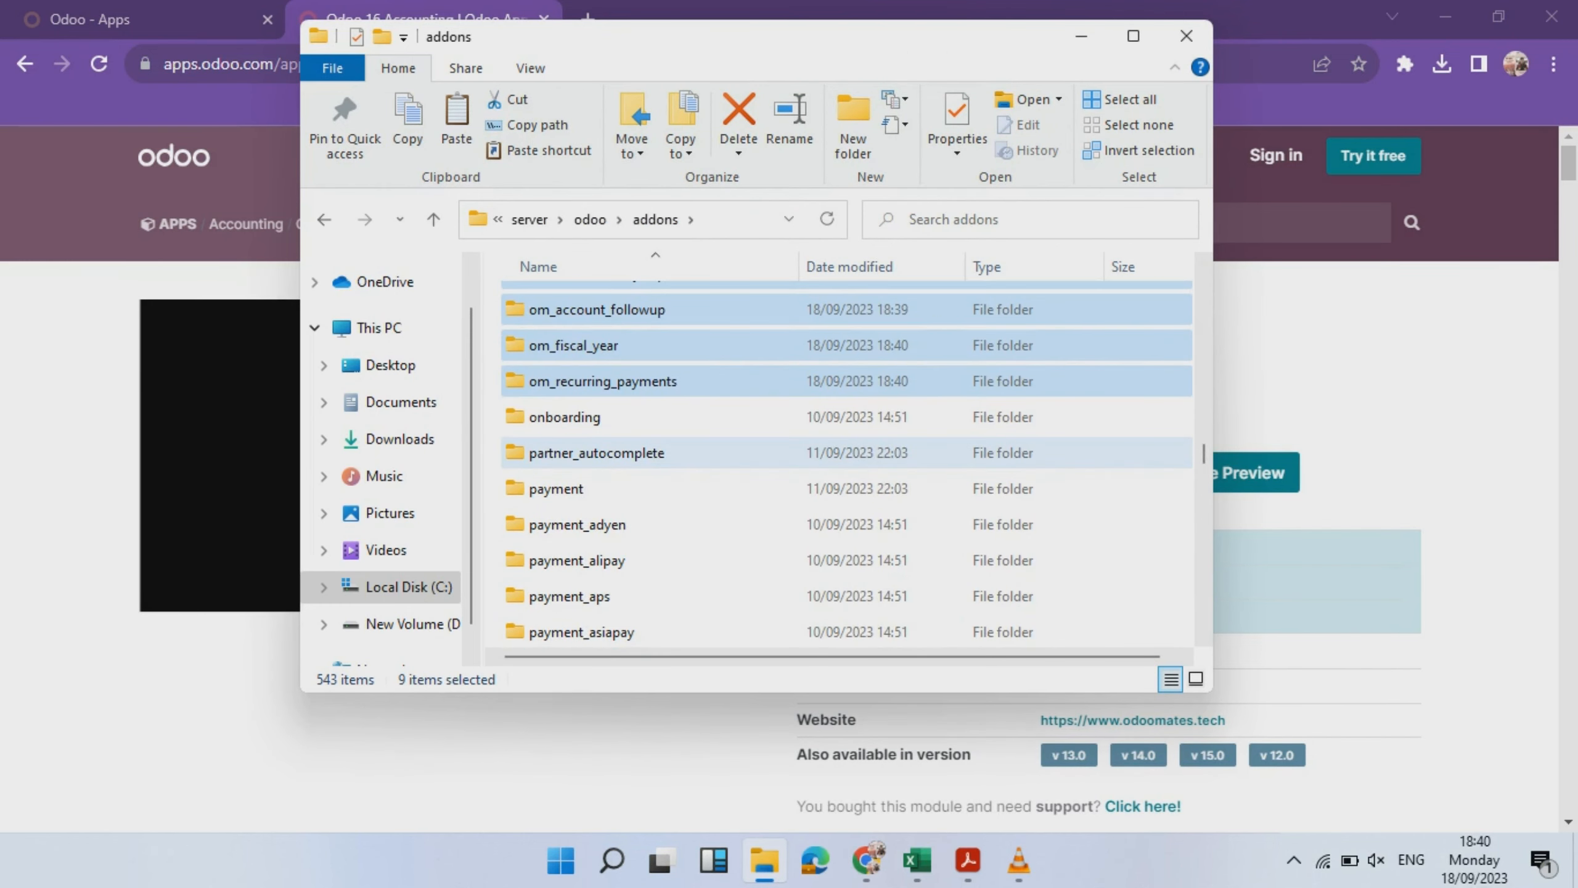
# - Launch the Services console by searching 'serv' in Windows search
pyautogui.click(612, 861)
pyautogui.write('serv')
pyautogui.press('Return')
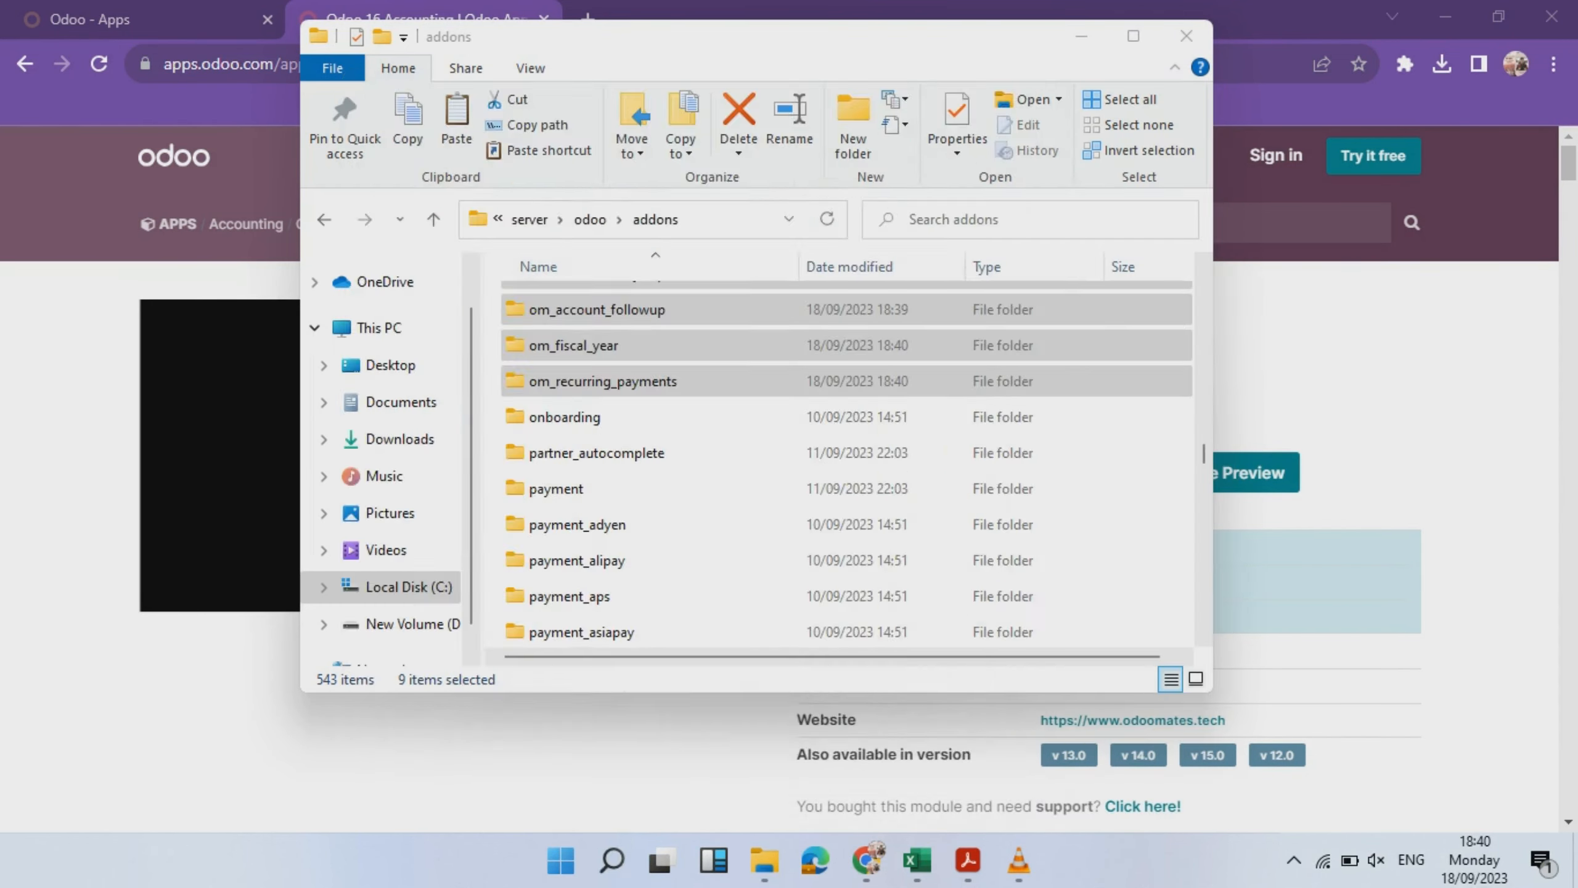
# - Select odoo-server-16.0 in the Services list and restart it
pyautogui.moveTo(1019, 232); pyautogui.dragTo(1020, 445)
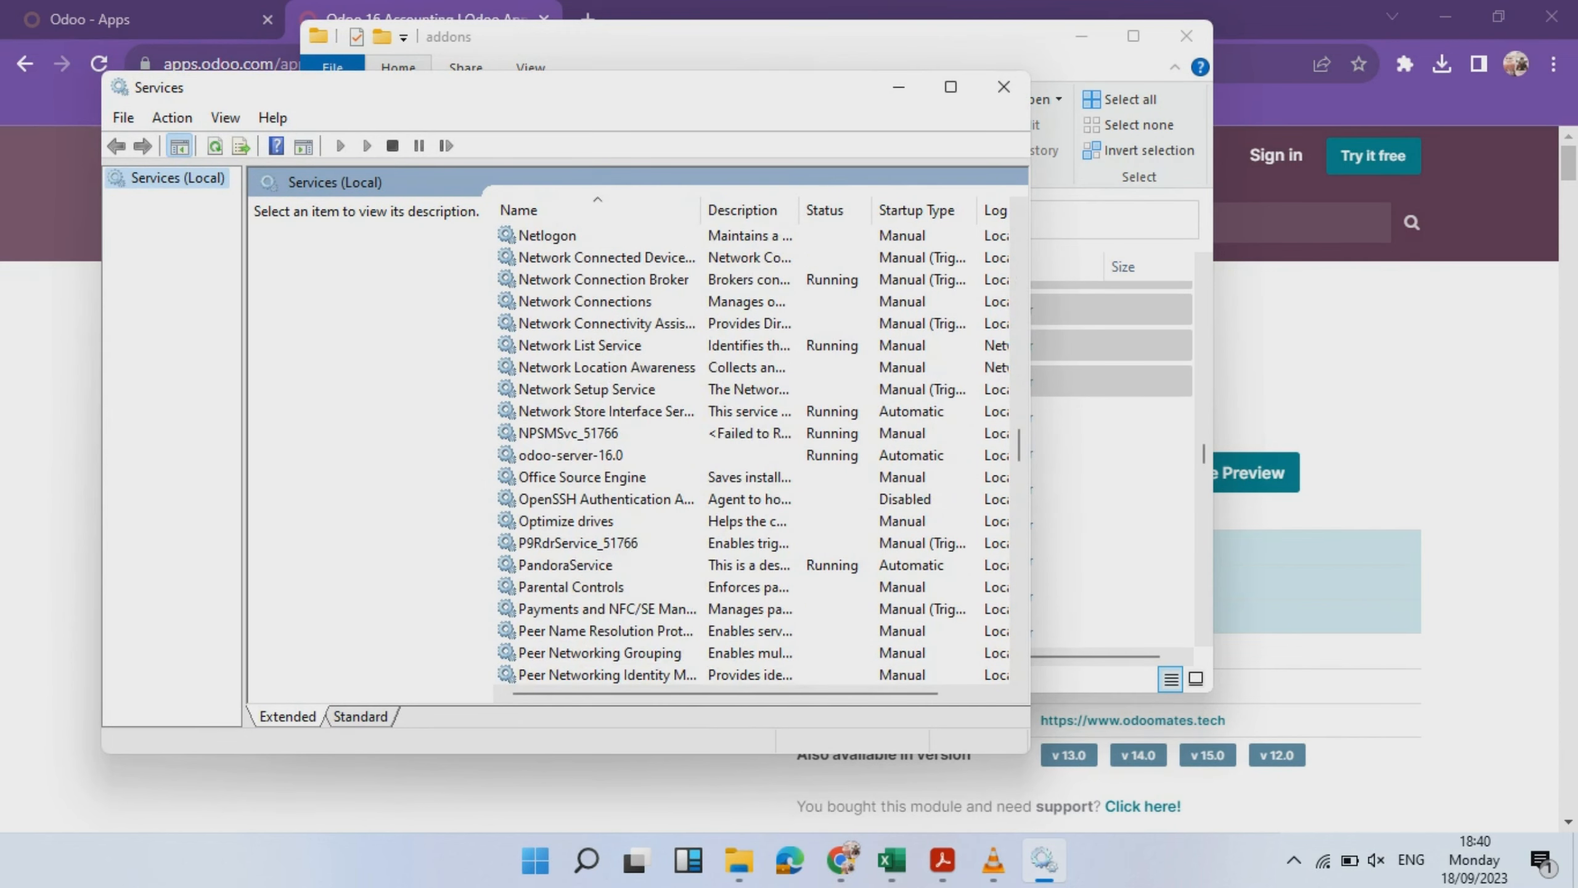
pyautogui.click(571, 456)
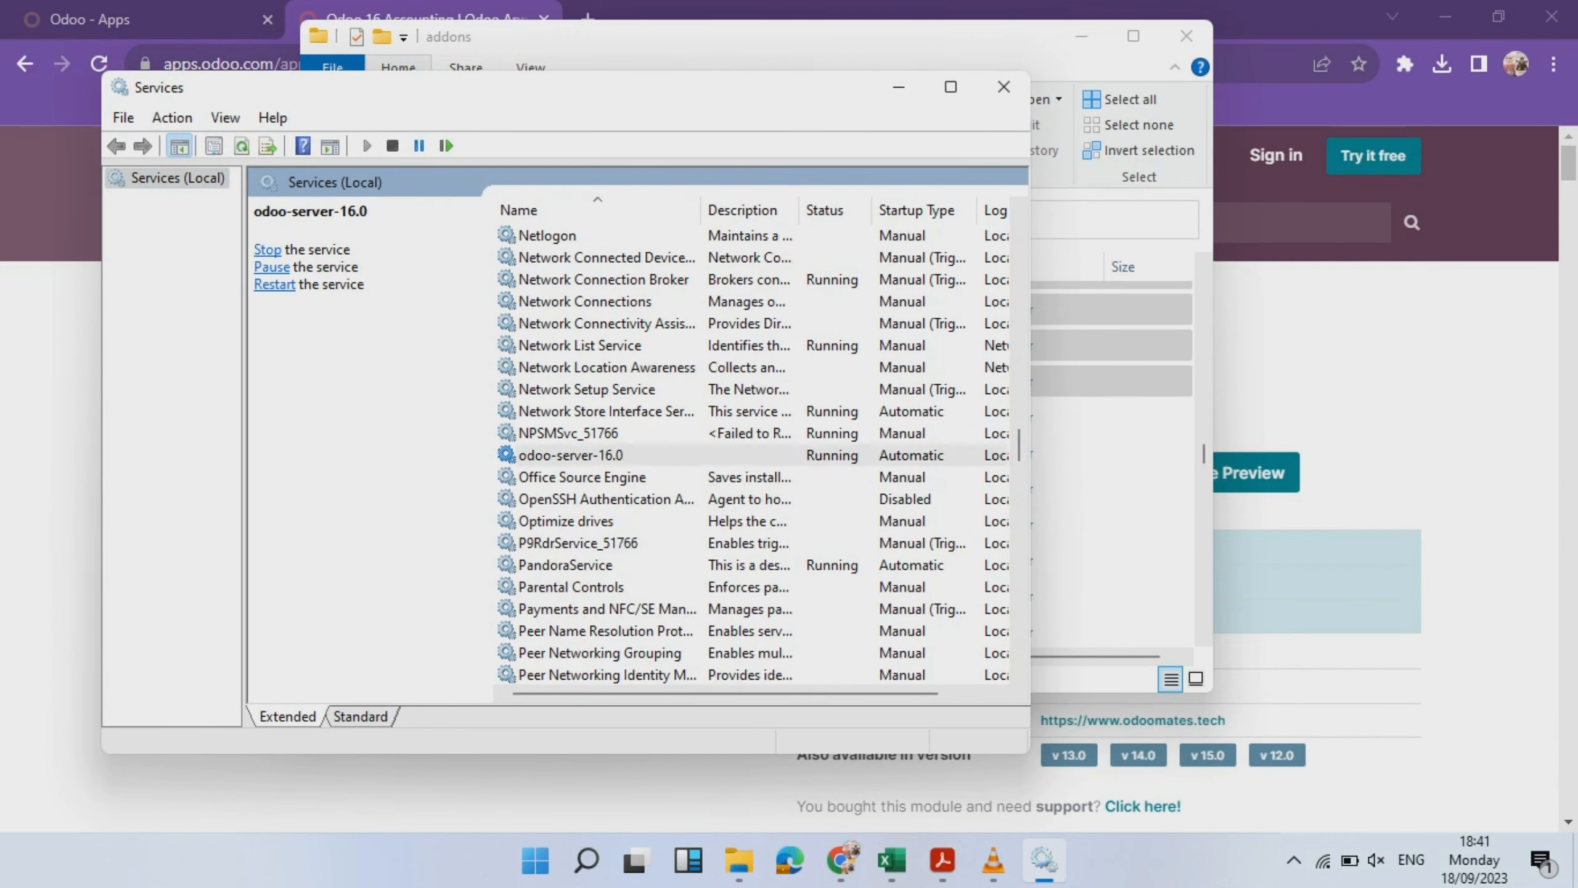
pyautogui.rightClick(584, 456)
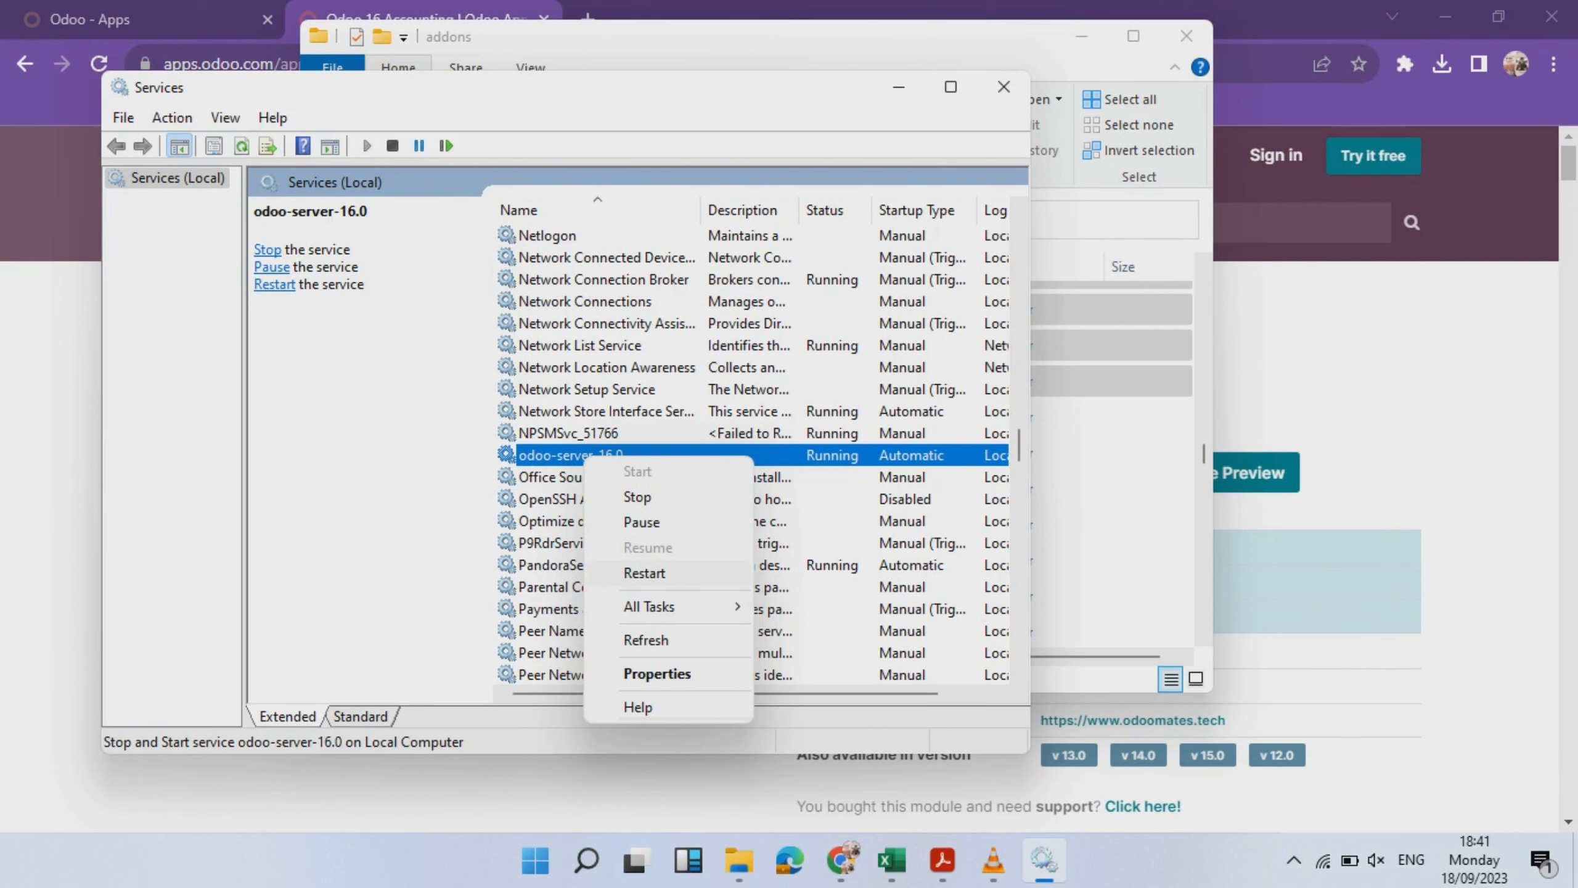
pyautogui.click(645, 573)
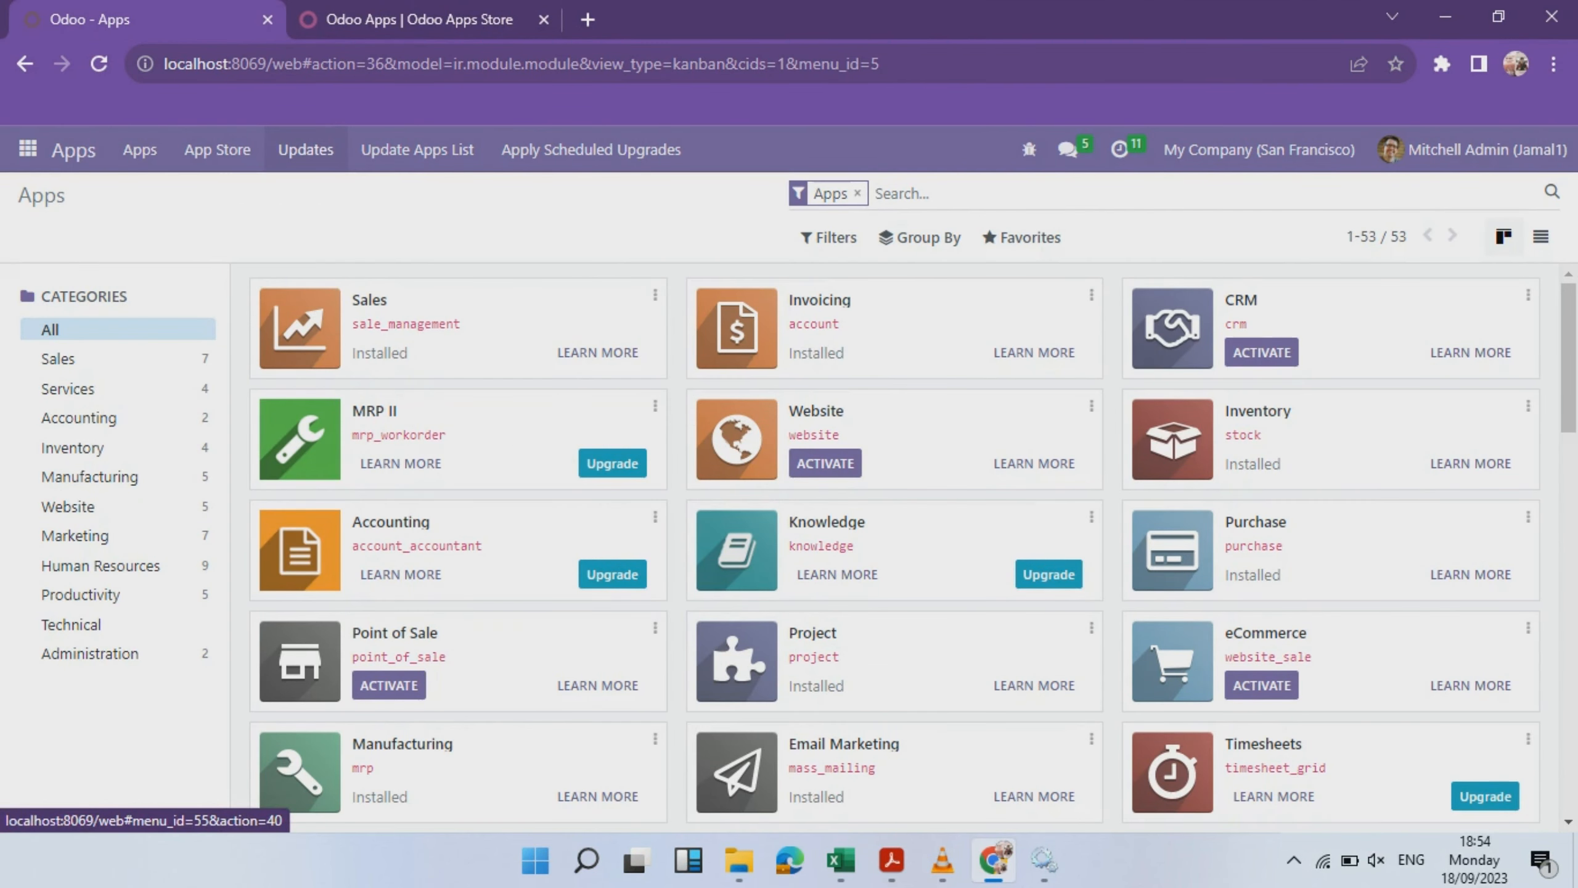
# - Refresh Odoo's apps list with Update Apps List and confirm the update
pyautogui.click(305, 149)
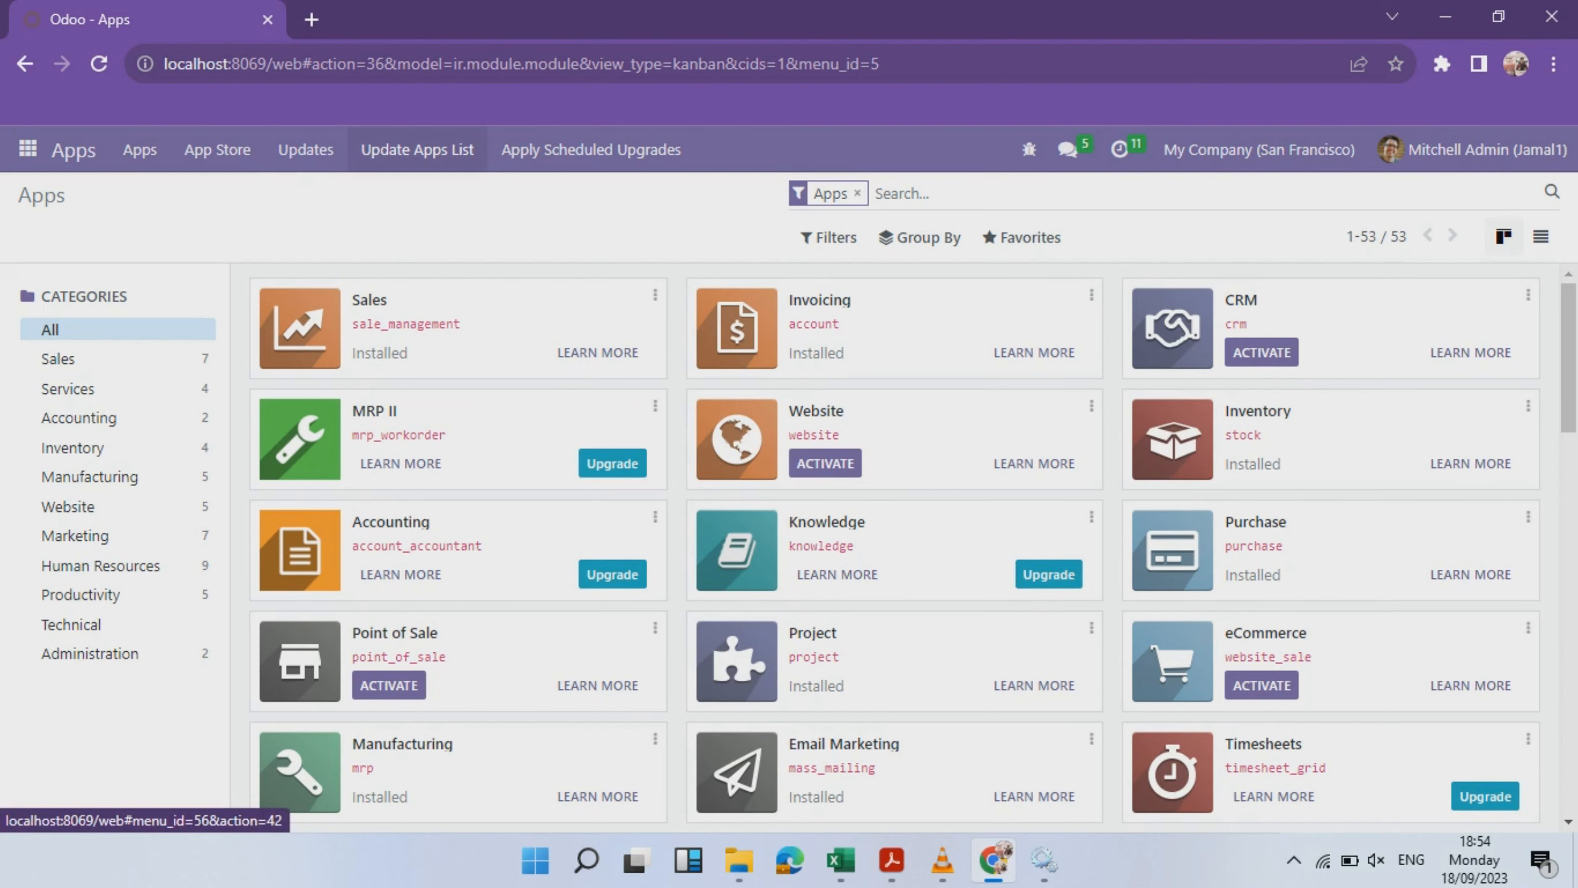
pyautogui.click(417, 149)
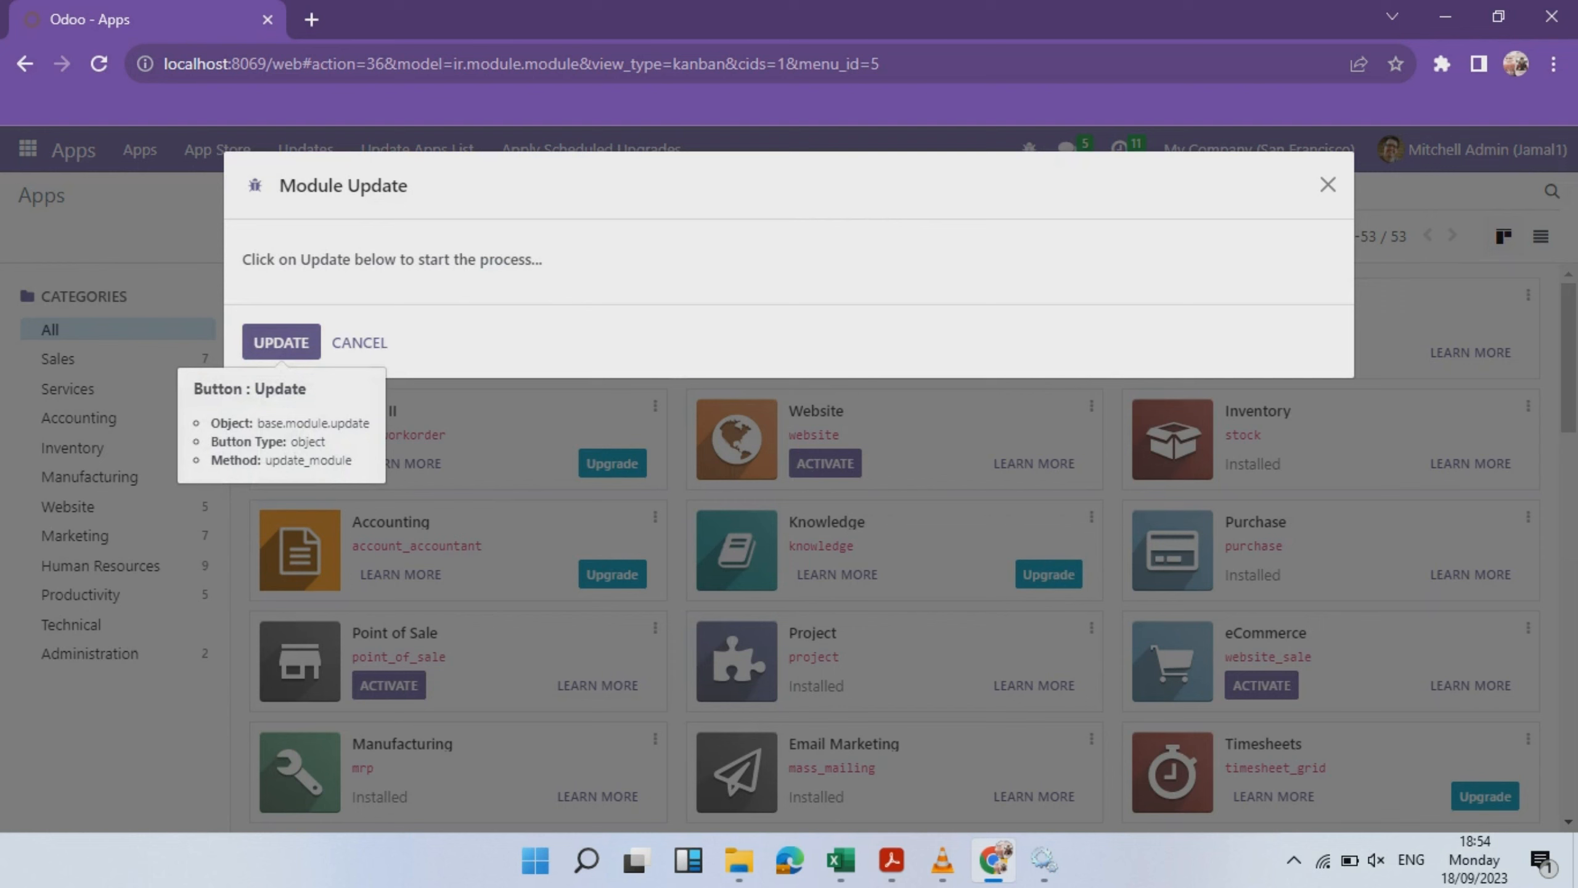
pyautogui.click(281, 342)
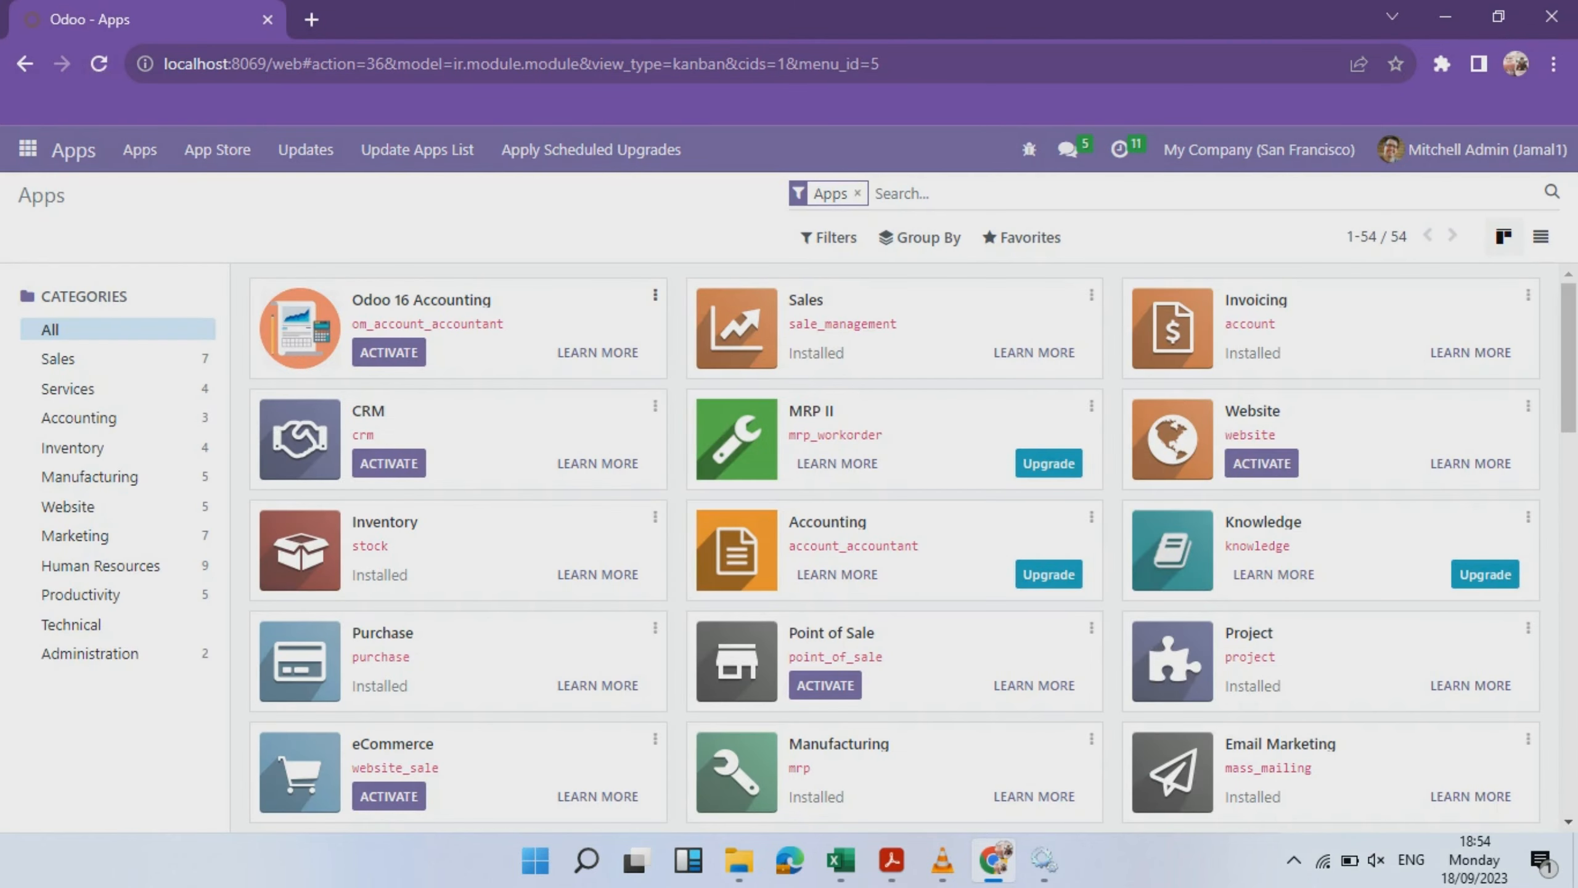
# - Activate the Odoo 16 Accounting module and open the Accounting app
pyautogui.click(389, 352)
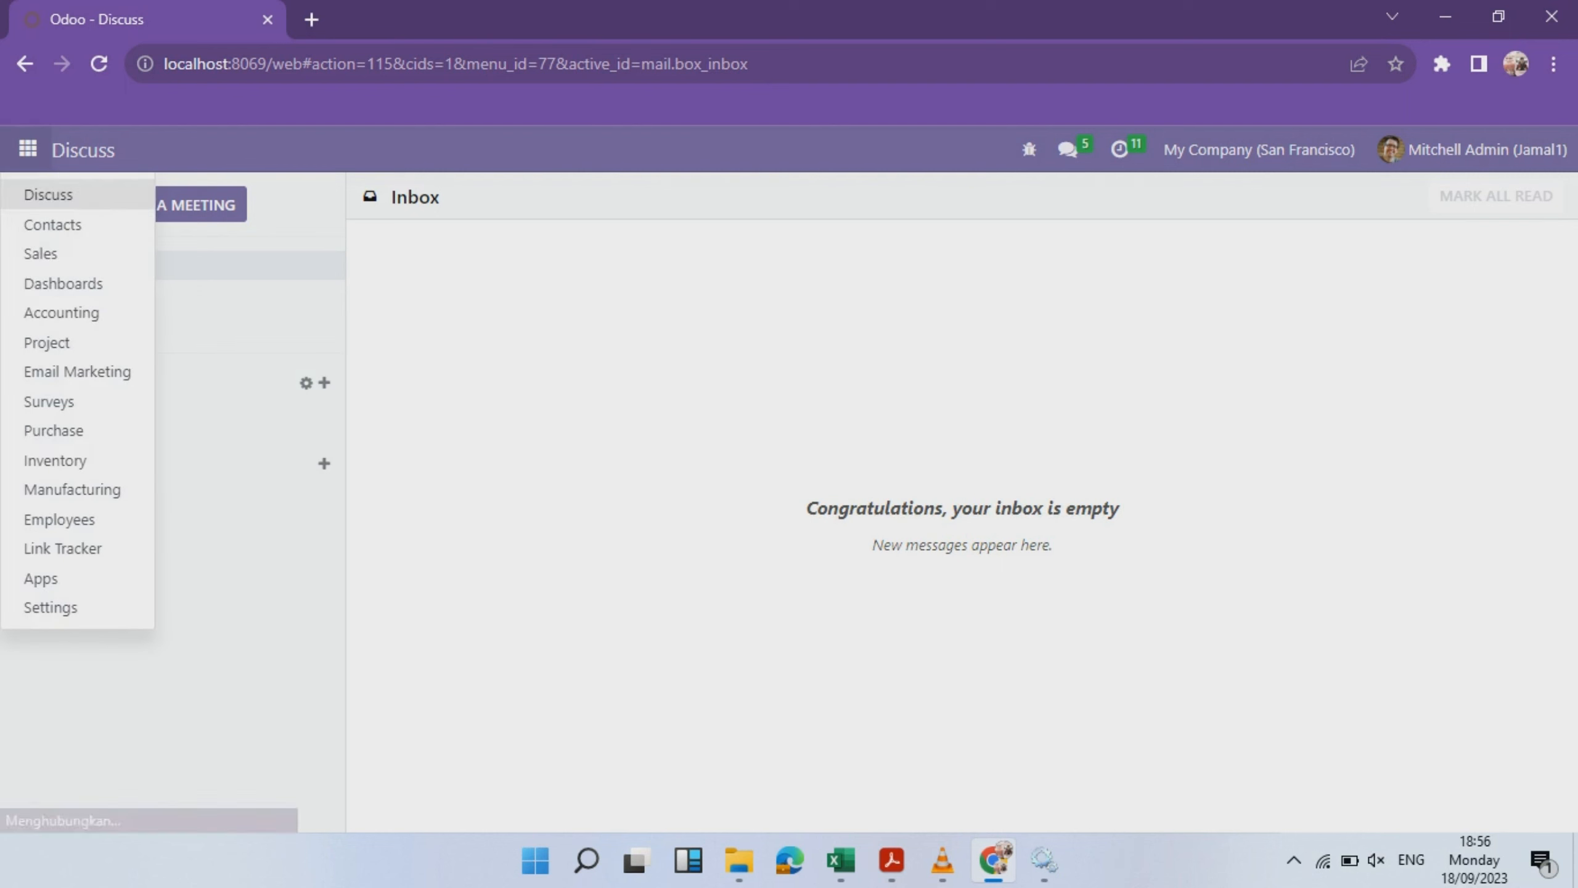
pyautogui.click(62, 314)
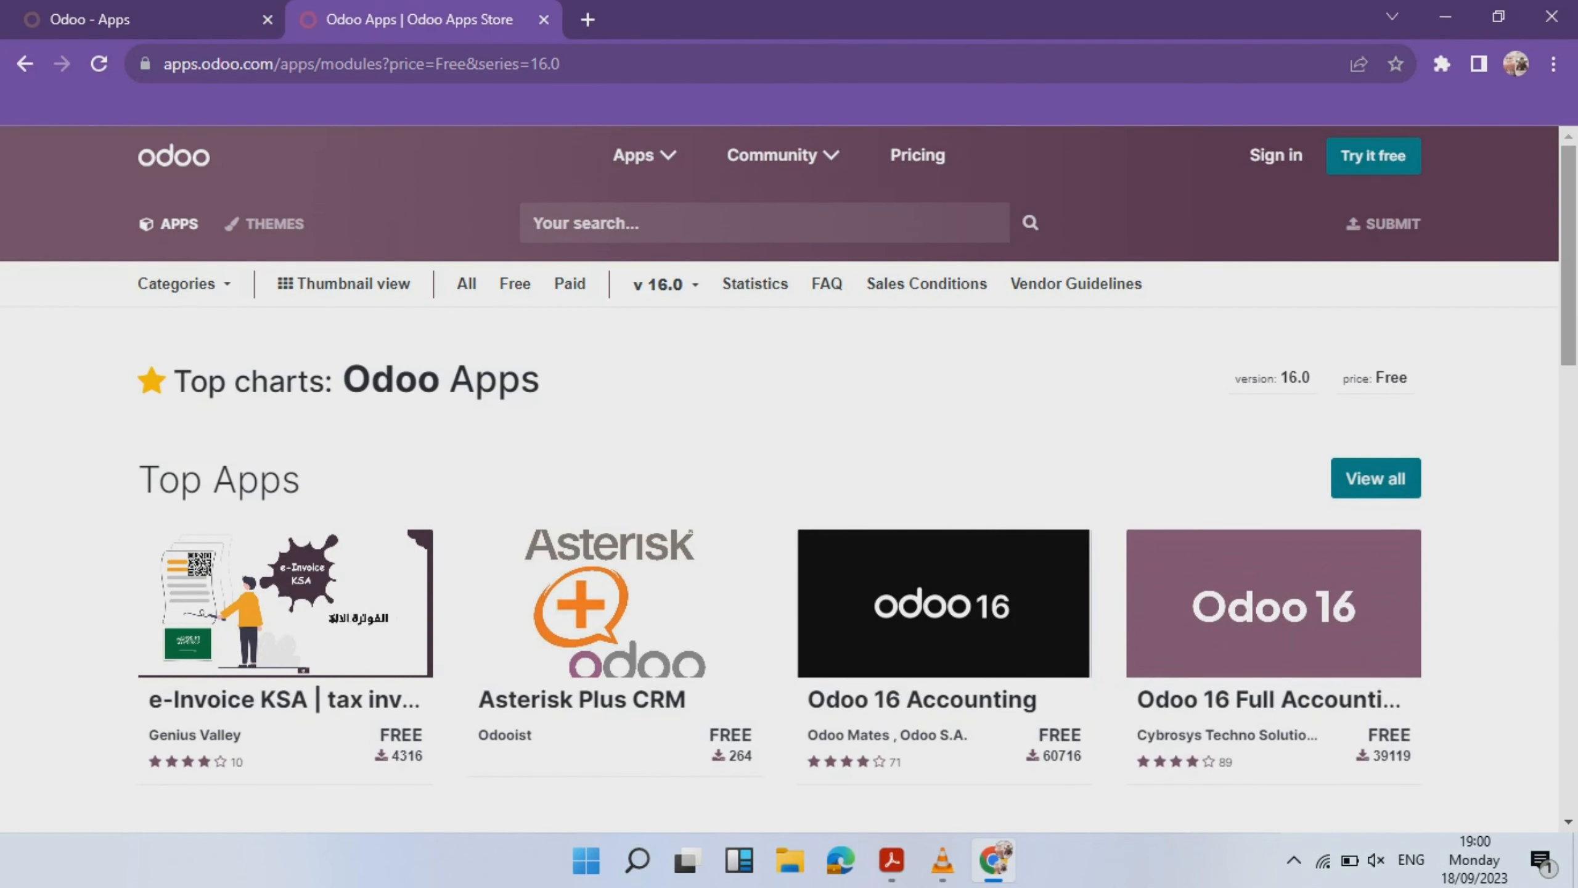
pyautogui.moveTo(1569, 255)
pyautogui.mouseDown()
pyautogui.moveTo(1568, 287)
pyautogui.moveTo(1569, 255)
pyautogui.mouseUp()
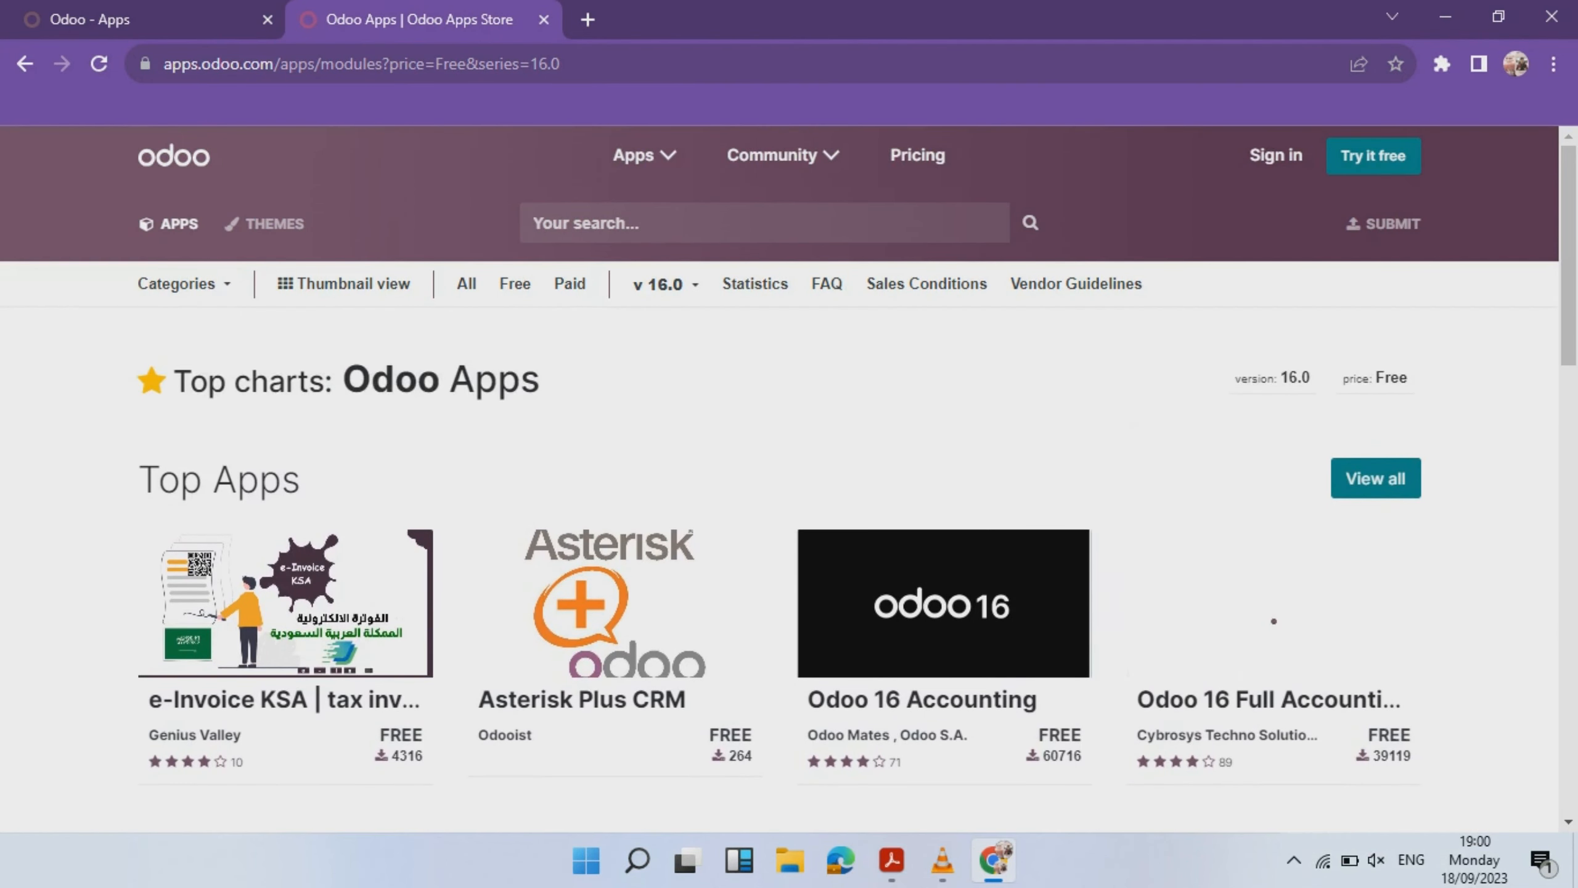
# - Load apps/modules/16.0/import_user_excel and download the Import User with Access rights 16.0 zip
pyautogui.hotkey('alt', 'Left')
pyautogui.click(483, 64)
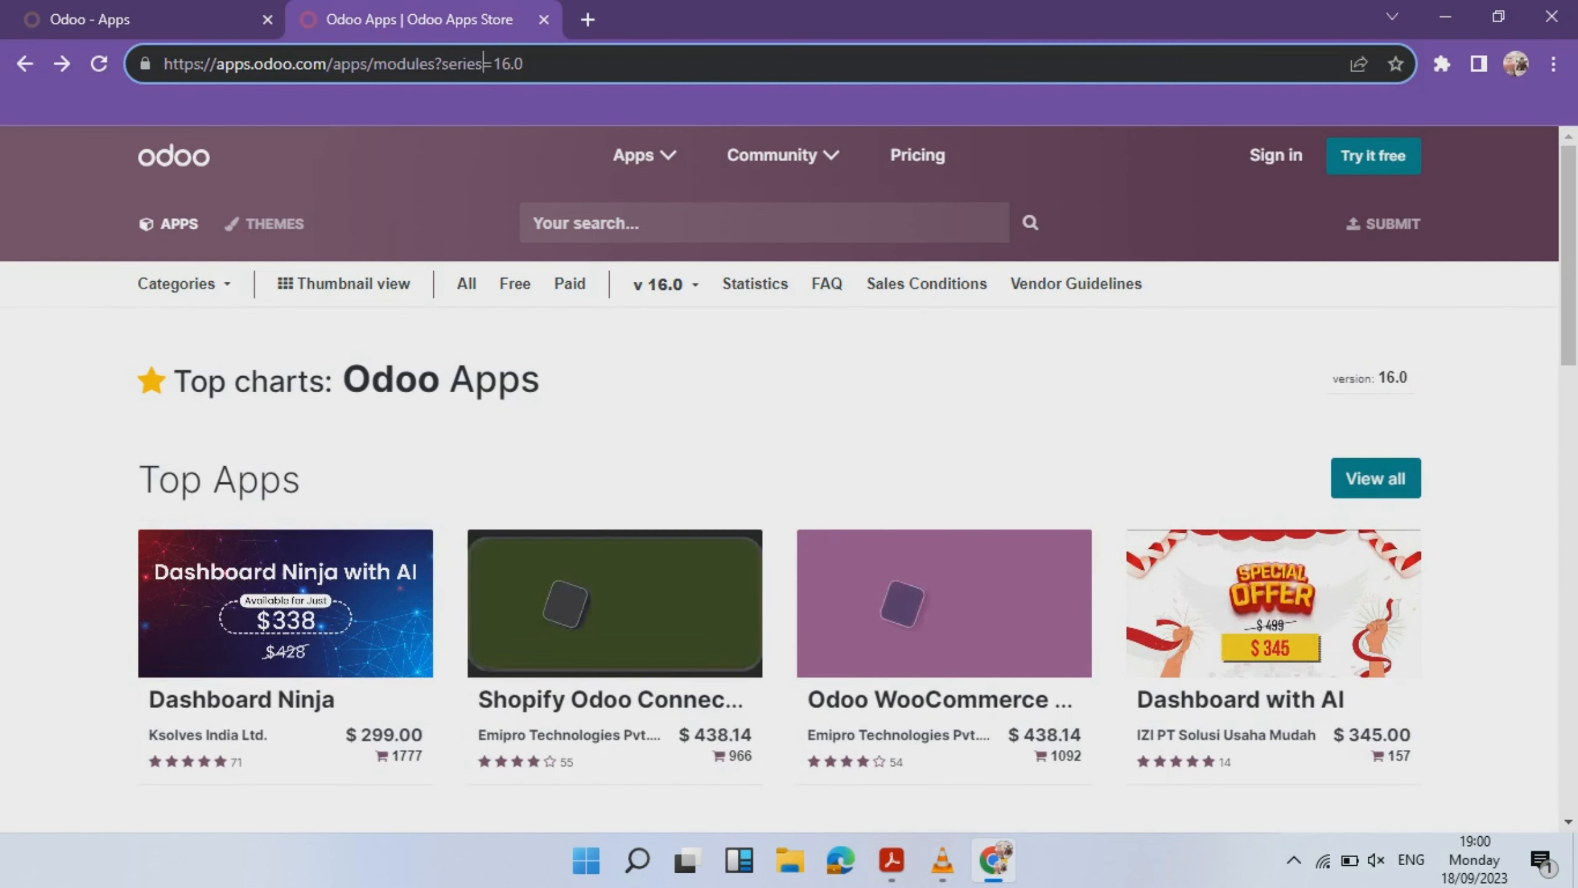
pyautogui.press('Delete')
pyautogui.press('BackSpace')
pyautogui.press('BackSpace')
pyautogui.press('BackSpace')
pyautogui.press('BackSpace')
pyautogui.press('BackSpace')
pyautogui.press('BackSpace')
pyautogui.press('BackSpace')
pyautogui.write('/')
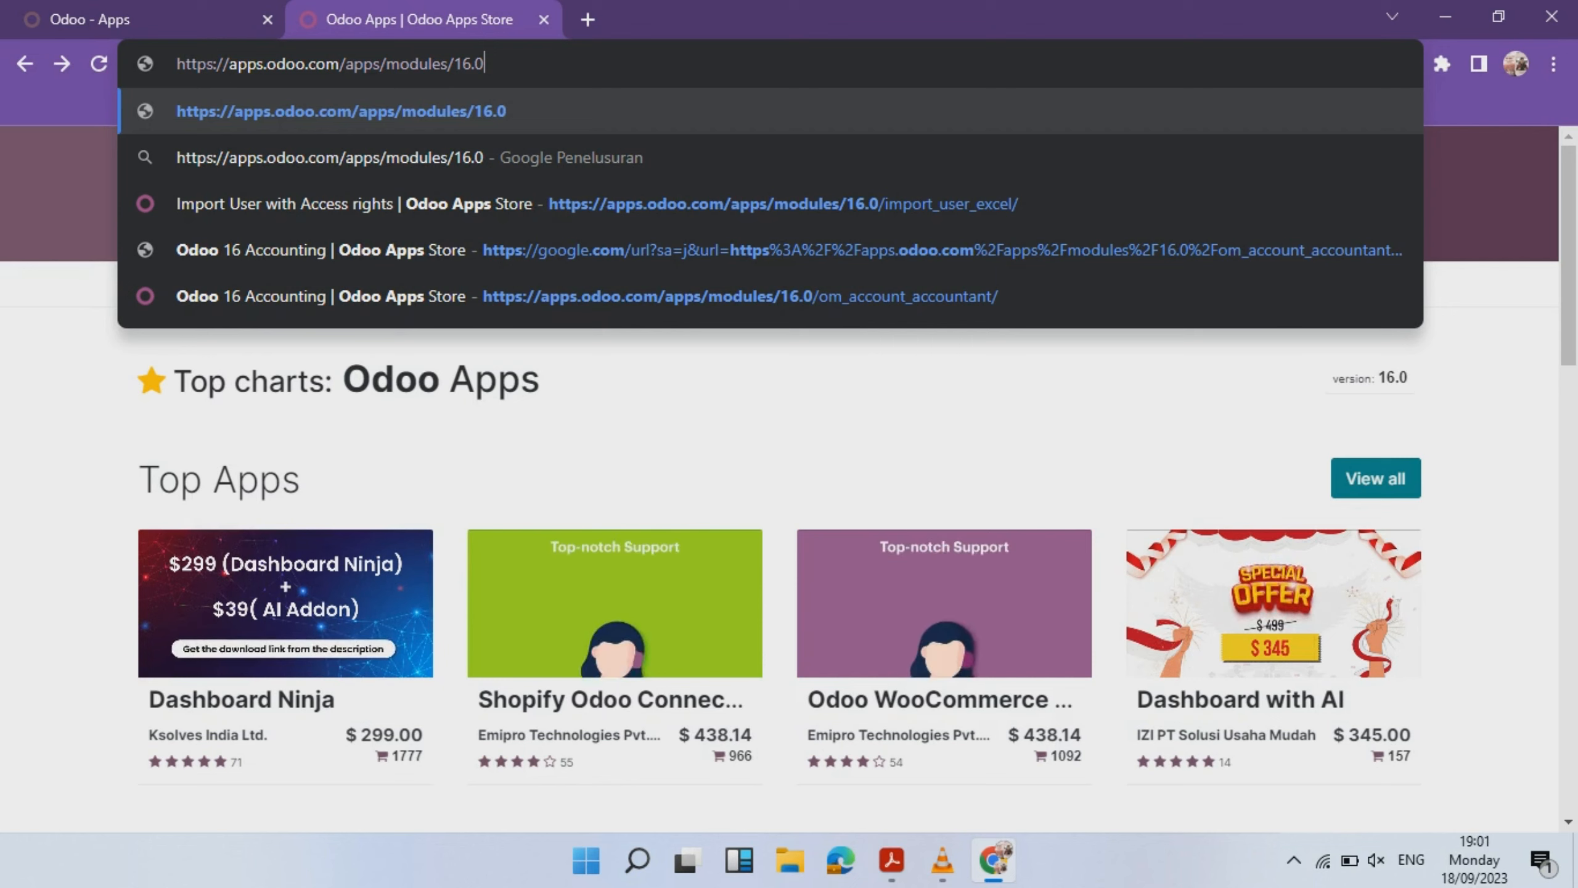
pyautogui.write('/import')
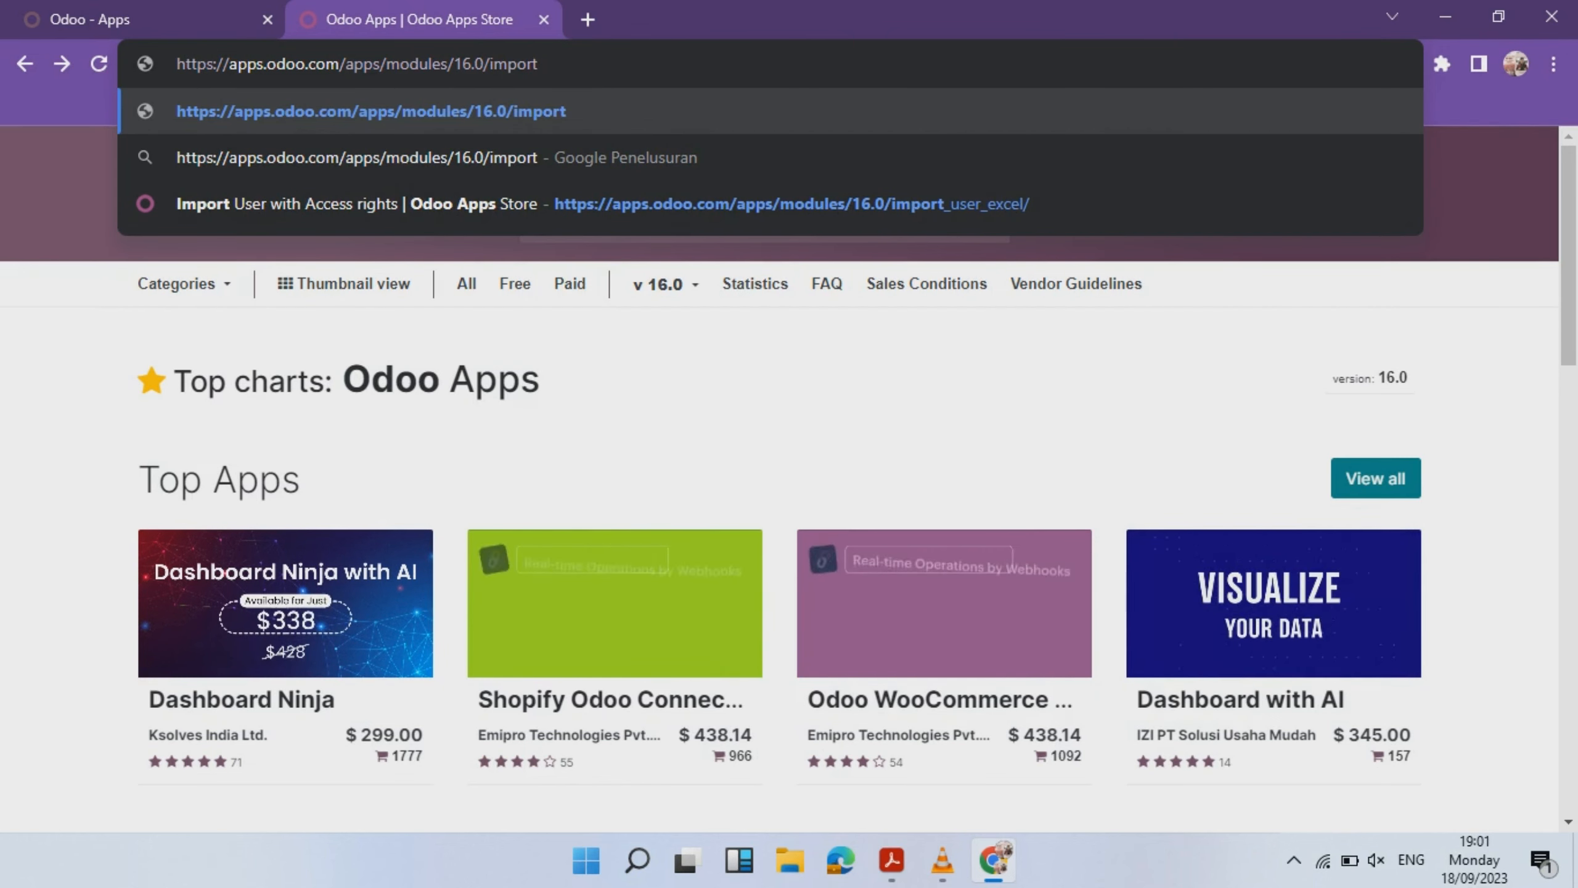
pyautogui.write('_usee')
pyautogui.press('BackSpace')
pyautogui.write('r_excel')
pyautogui.press('Return')
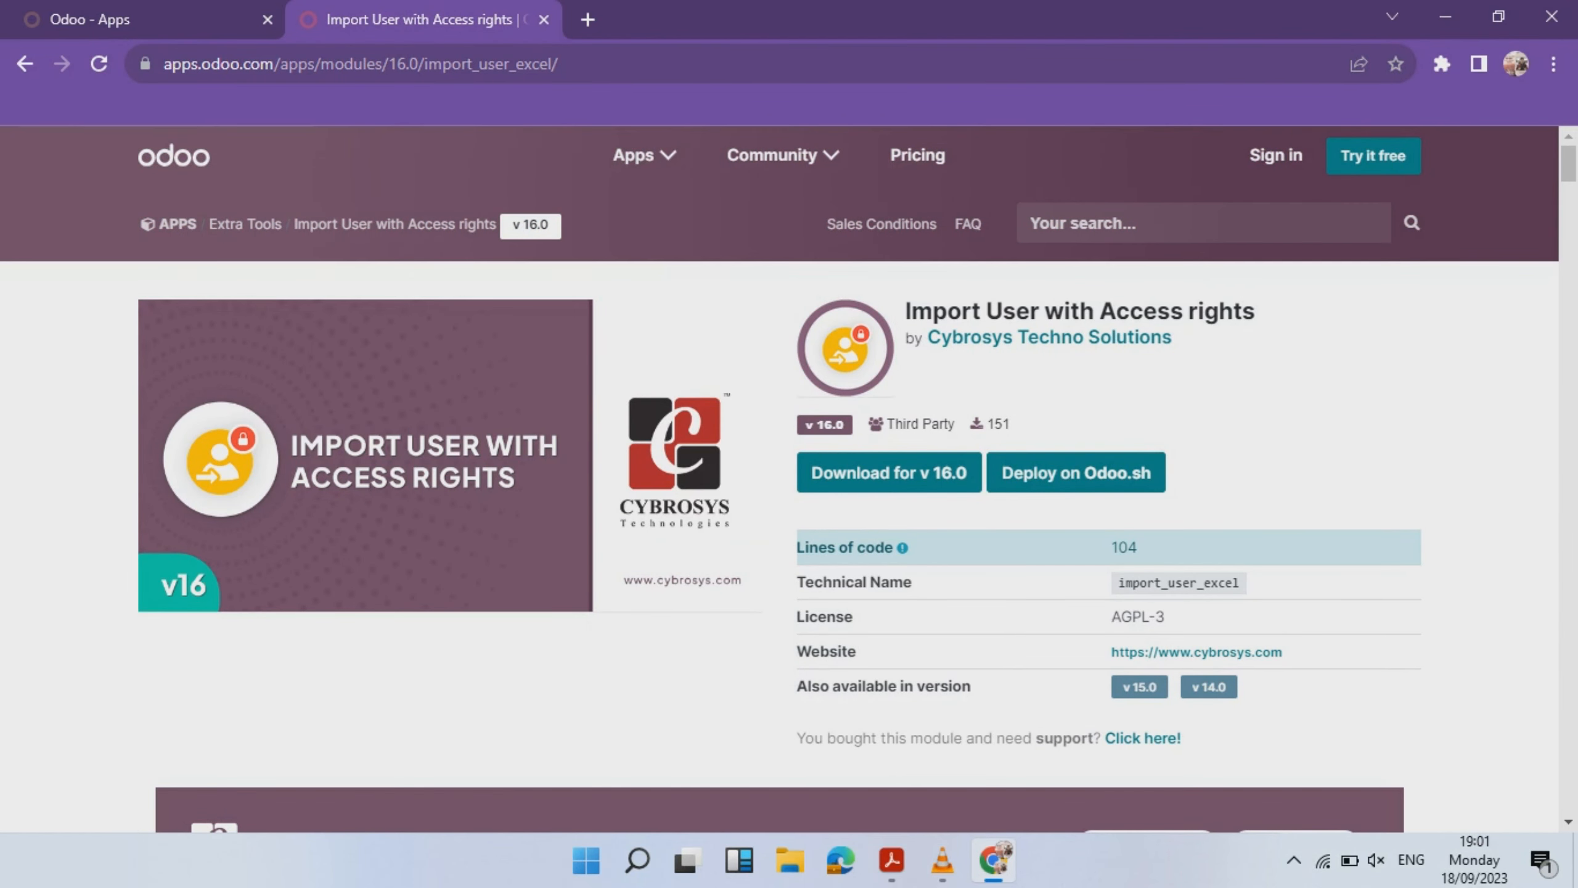
pyautogui.hotkey('ctrl', 'l')
pyautogui.press('Return')
pyautogui.click(889, 472)
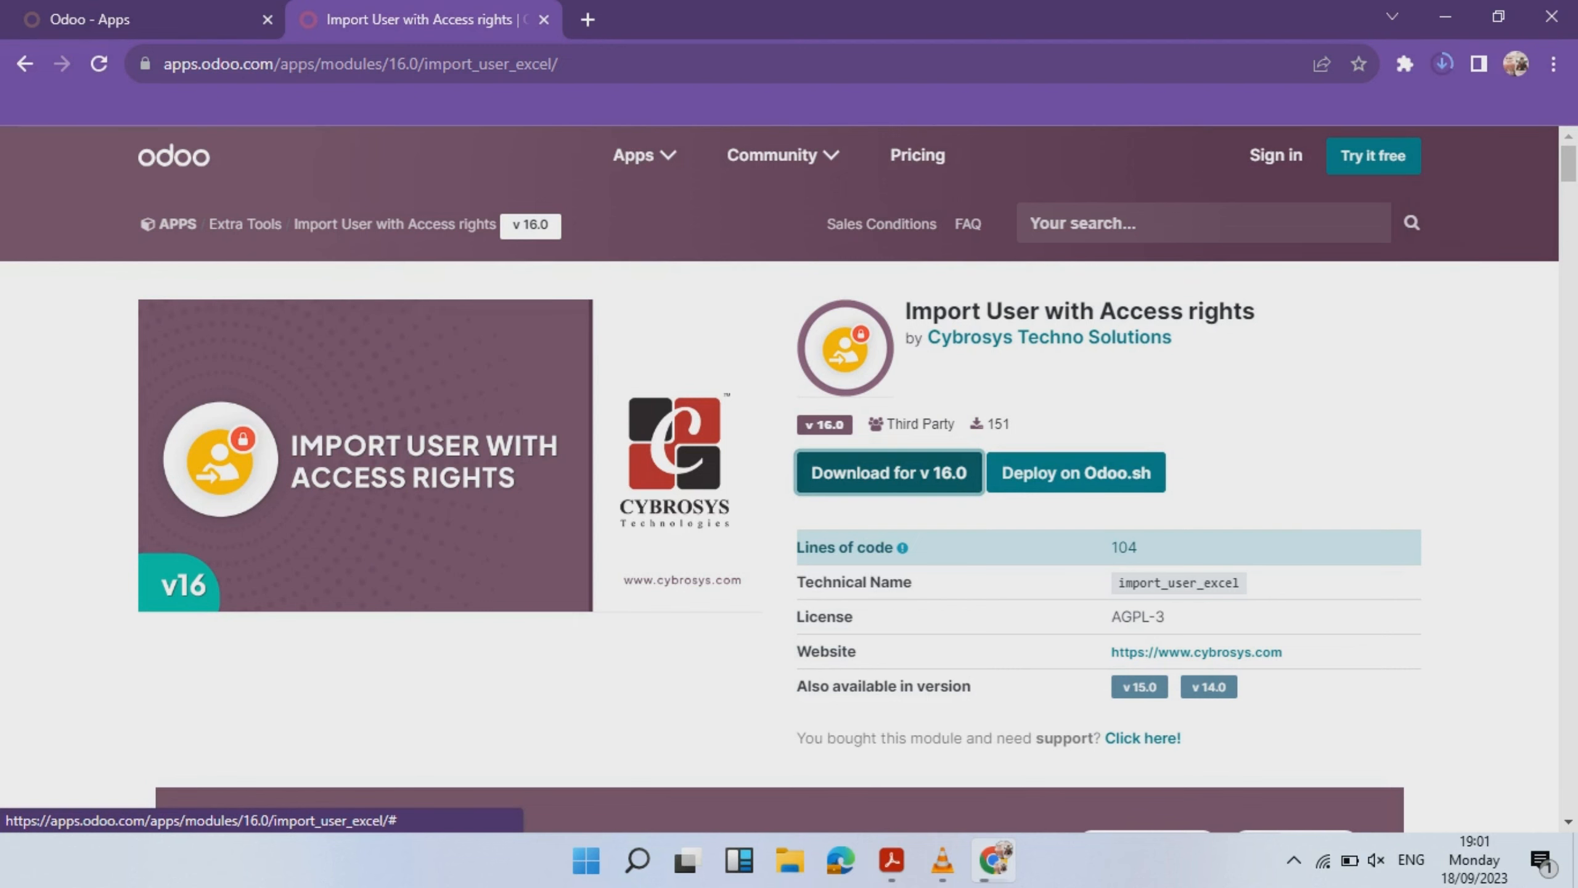
pyautogui.click(1419, 117)
# - Extract the import_user_excel archive into the Downloads folder
pyautogui.rightClick(656, 337)
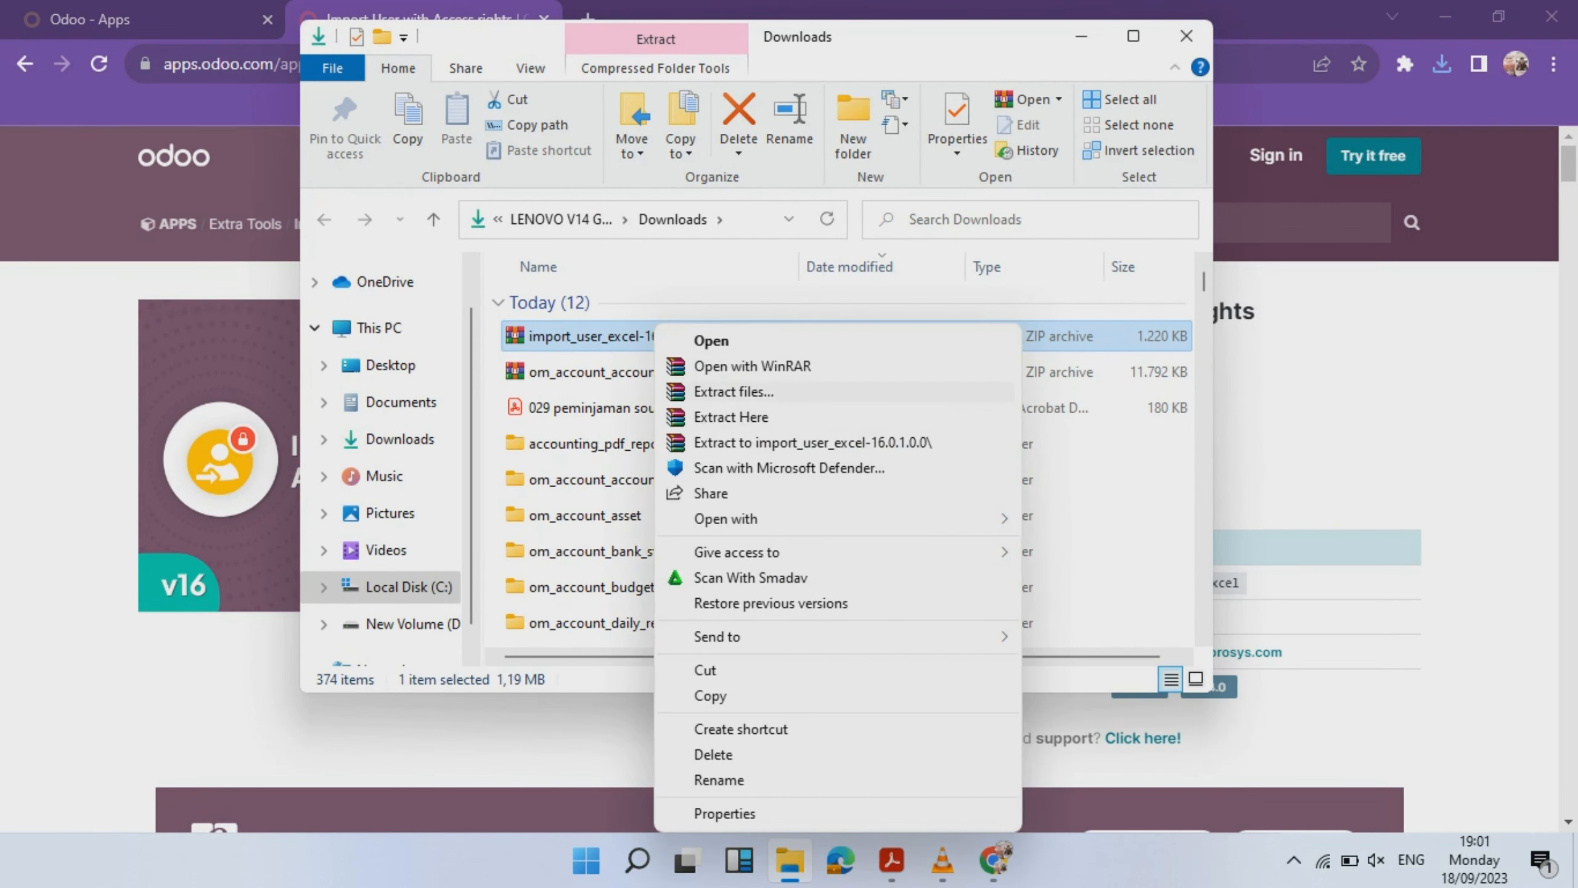
pyautogui.click(733, 390)
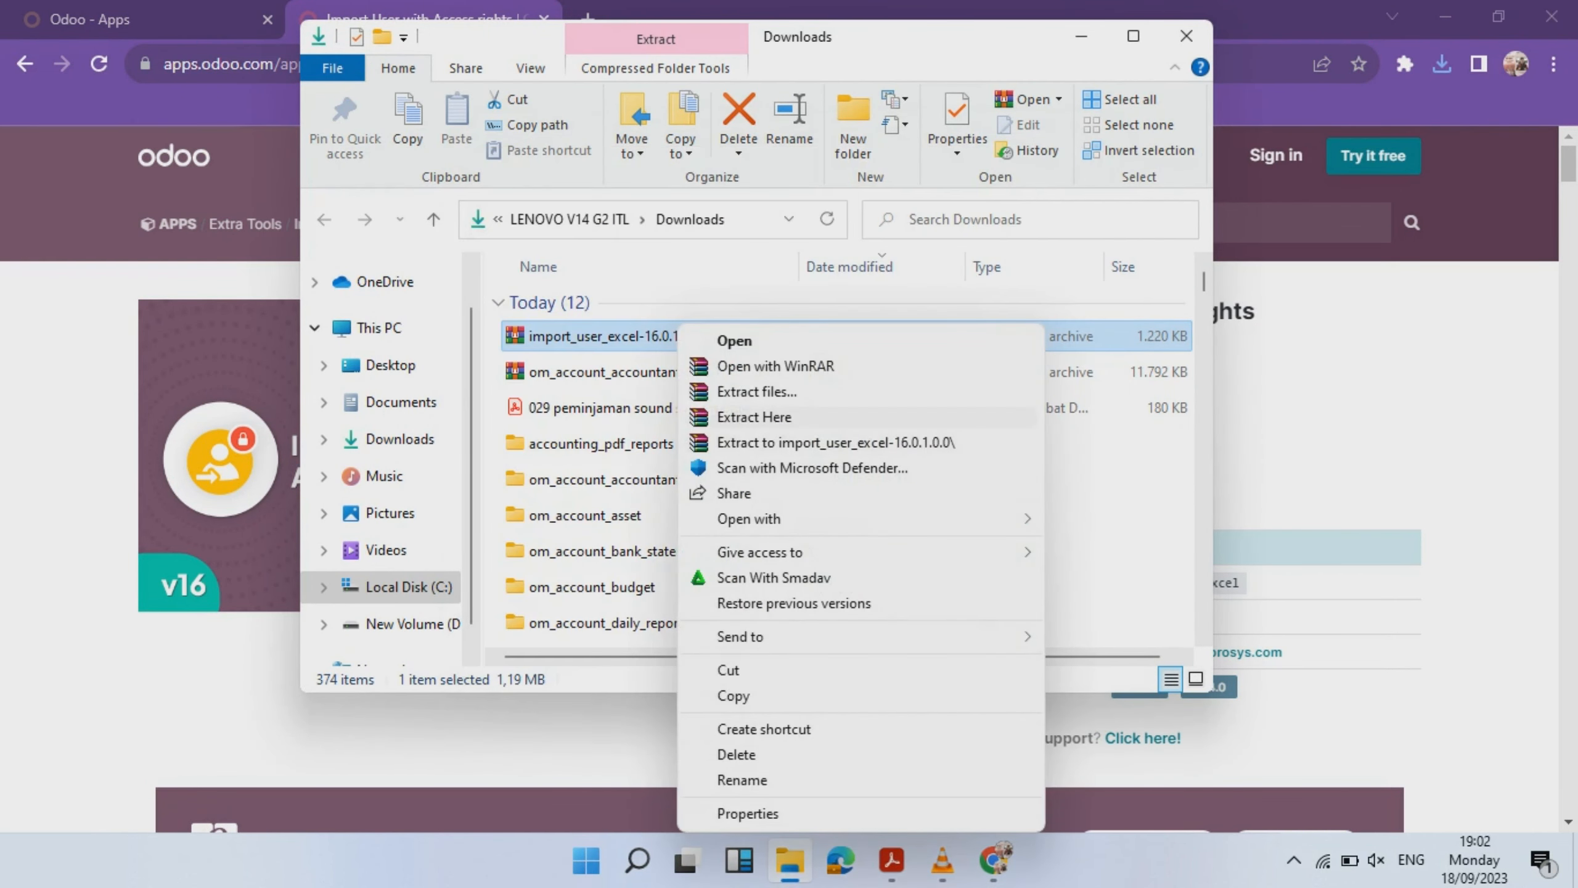
pyautogui.click(754, 417)
pyautogui.doubleClick(596, 444)
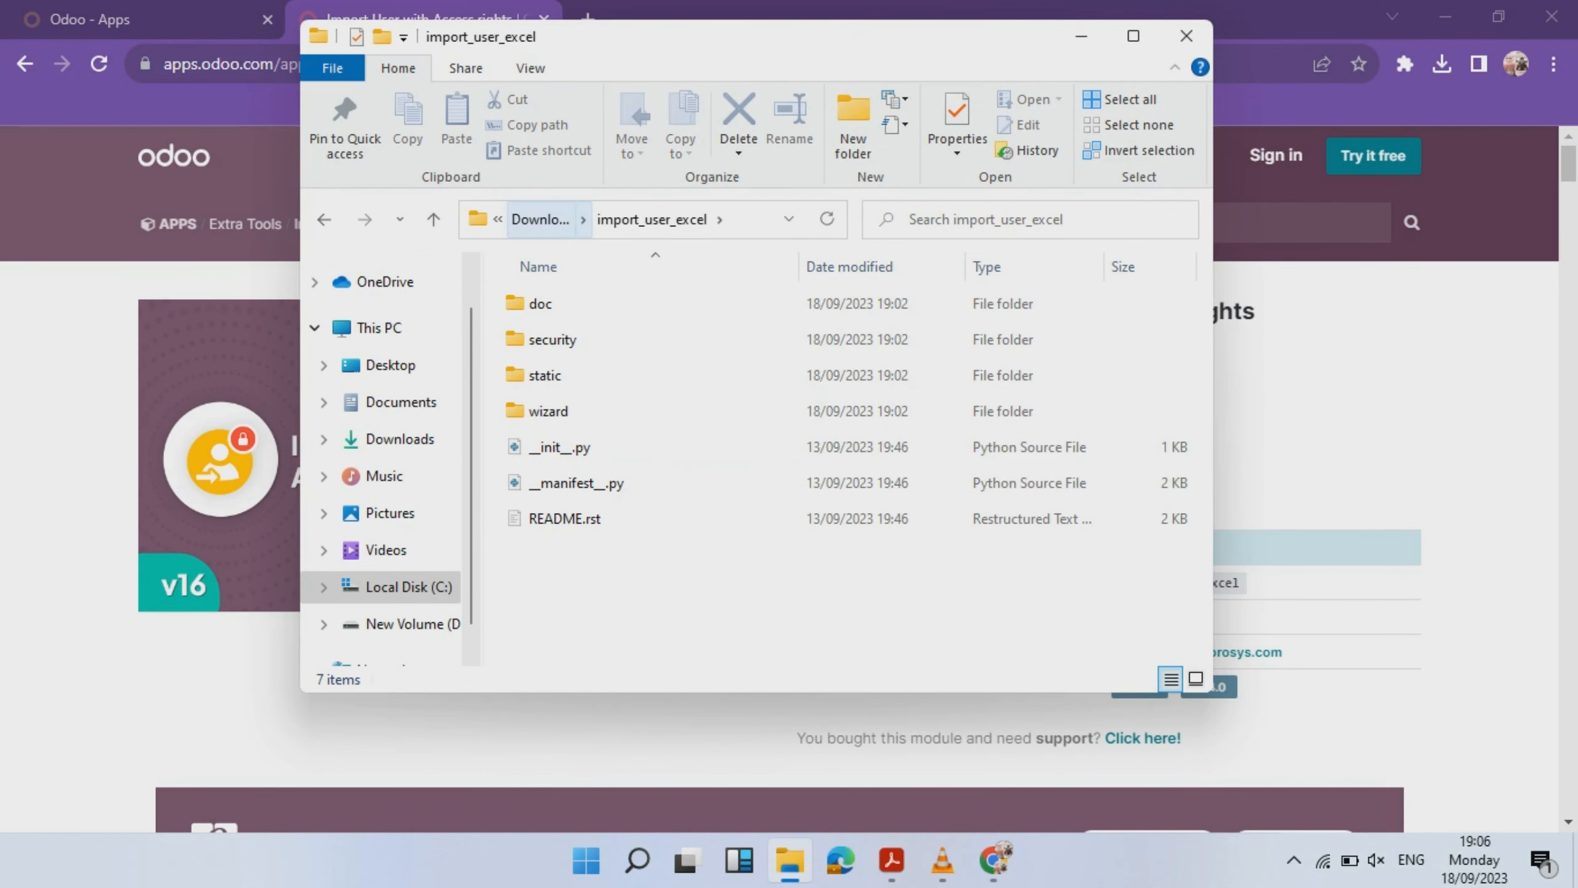
pyautogui.click(541, 219)
# - Sort Downloads newest first and copy the extracted import_user_excel folder
pyautogui.rightClick(969, 371)
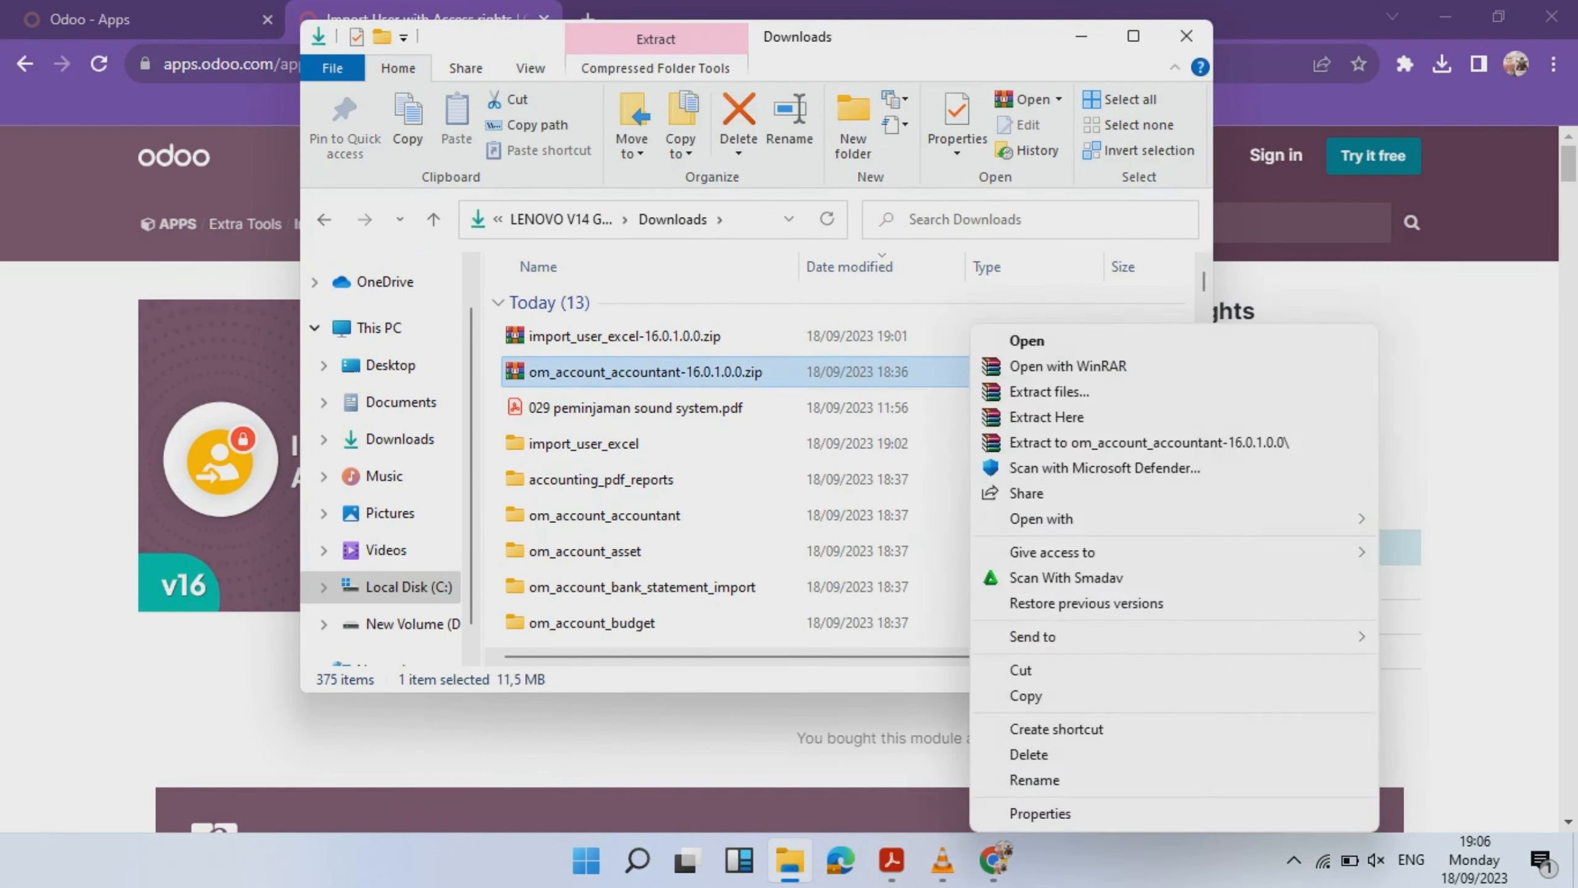
pyautogui.click(850, 267)
pyautogui.click(901, 405)
pyautogui.rightClick(860, 303)
pyautogui.click(844, 267)
pyautogui.rightClick(900, 336)
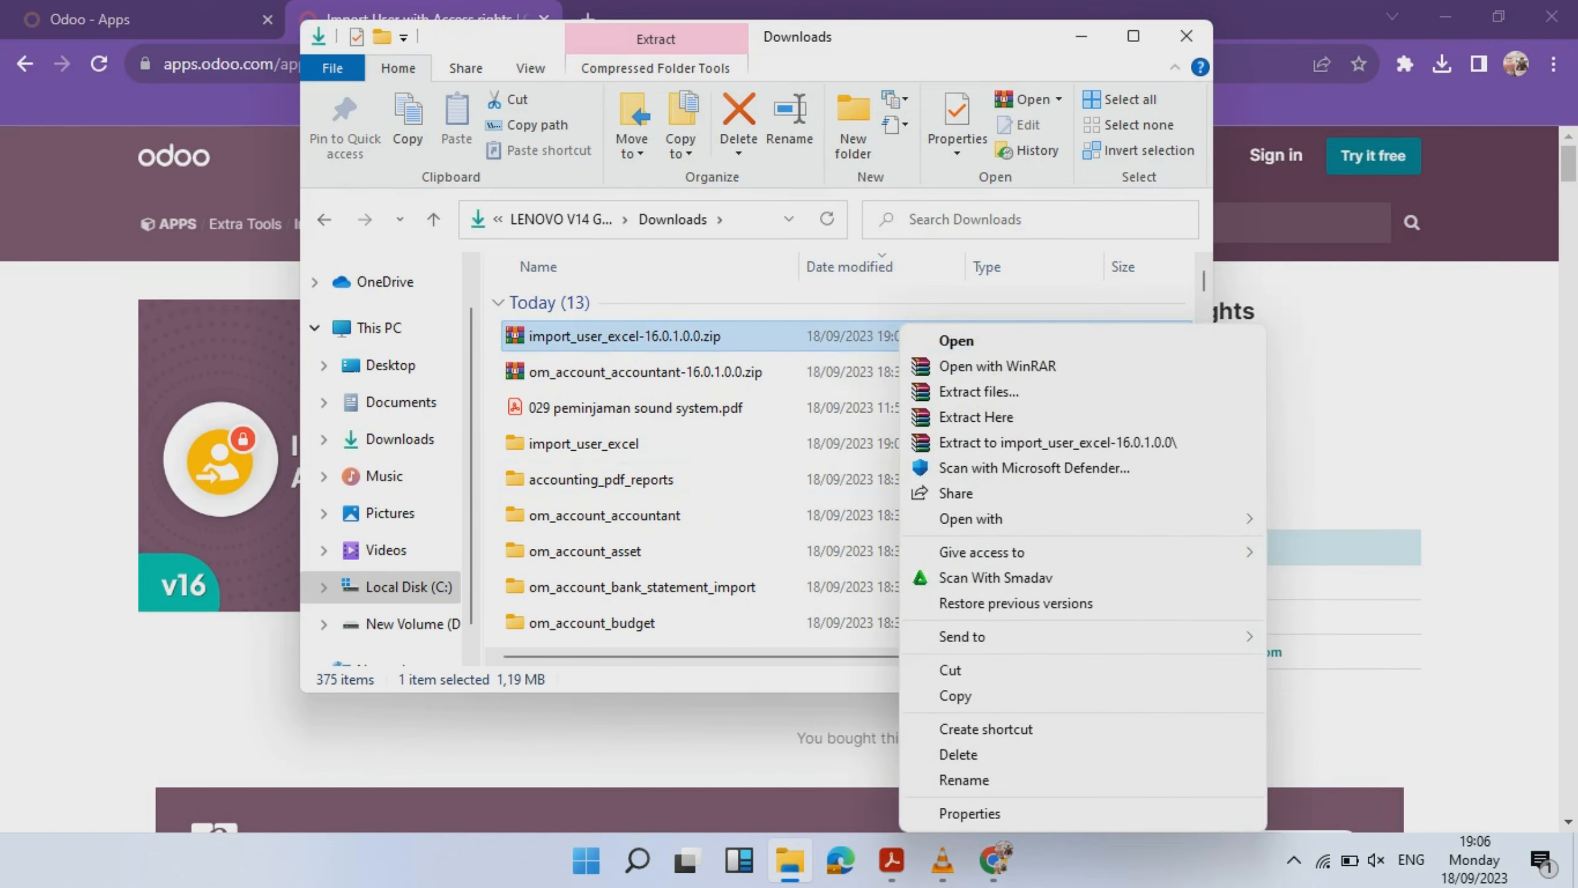
pyautogui.click(864, 267)
pyautogui.rightClick(991, 405)
pyautogui.rightClick(801, 439)
pyautogui.click(849, 267)
pyautogui.click(621, 443)
pyautogui.moveTo(1204, 281); pyautogui.dragTo(1204, 281)
pyautogui.hotkey('ctrl', 'c')
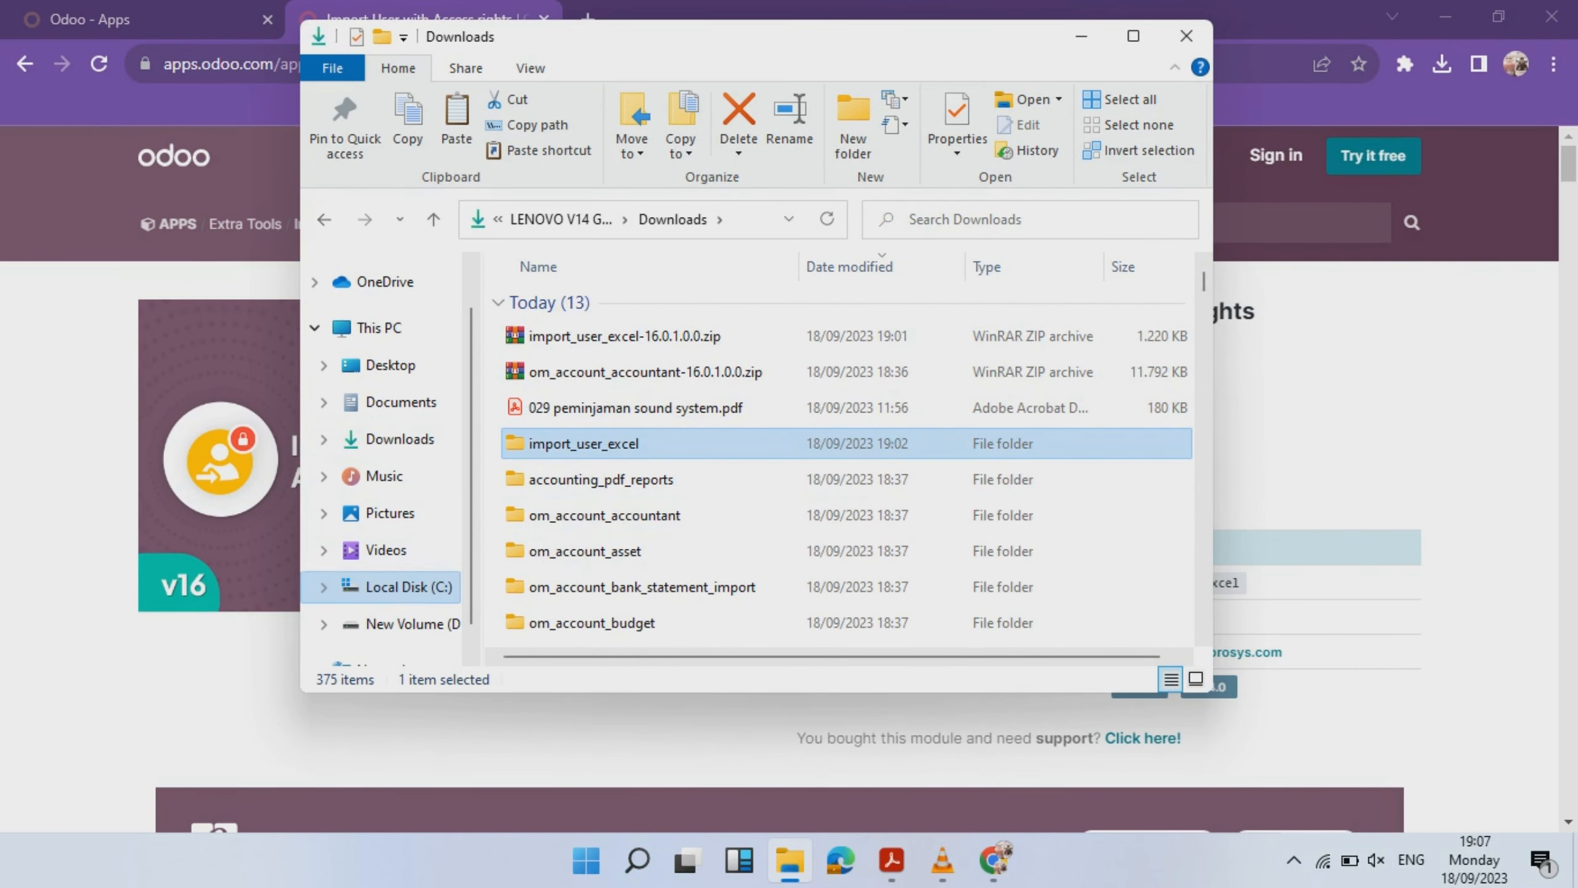
# - Browse to Program Files > Odoo 16.0.20230910 > server > addons and search it for 'import'
pyautogui.click(408, 587)
pyautogui.doubleClick(562, 374)
pyautogui.doubleClick(584, 623)
pyautogui.doubleClick(559, 375)
pyautogui.doubleClick(551, 340)
pyautogui.click(529, 220)
pyautogui.click(559, 220)
pyautogui.click(535, 220)
pyautogui.scroll(-1, 622, 559)
pyautogui.doubleClick(584, 565)
pyautogui.doubleClick(550, 412)
pyautogui.doubleClick(551, 340)
pyautogui.write('import')
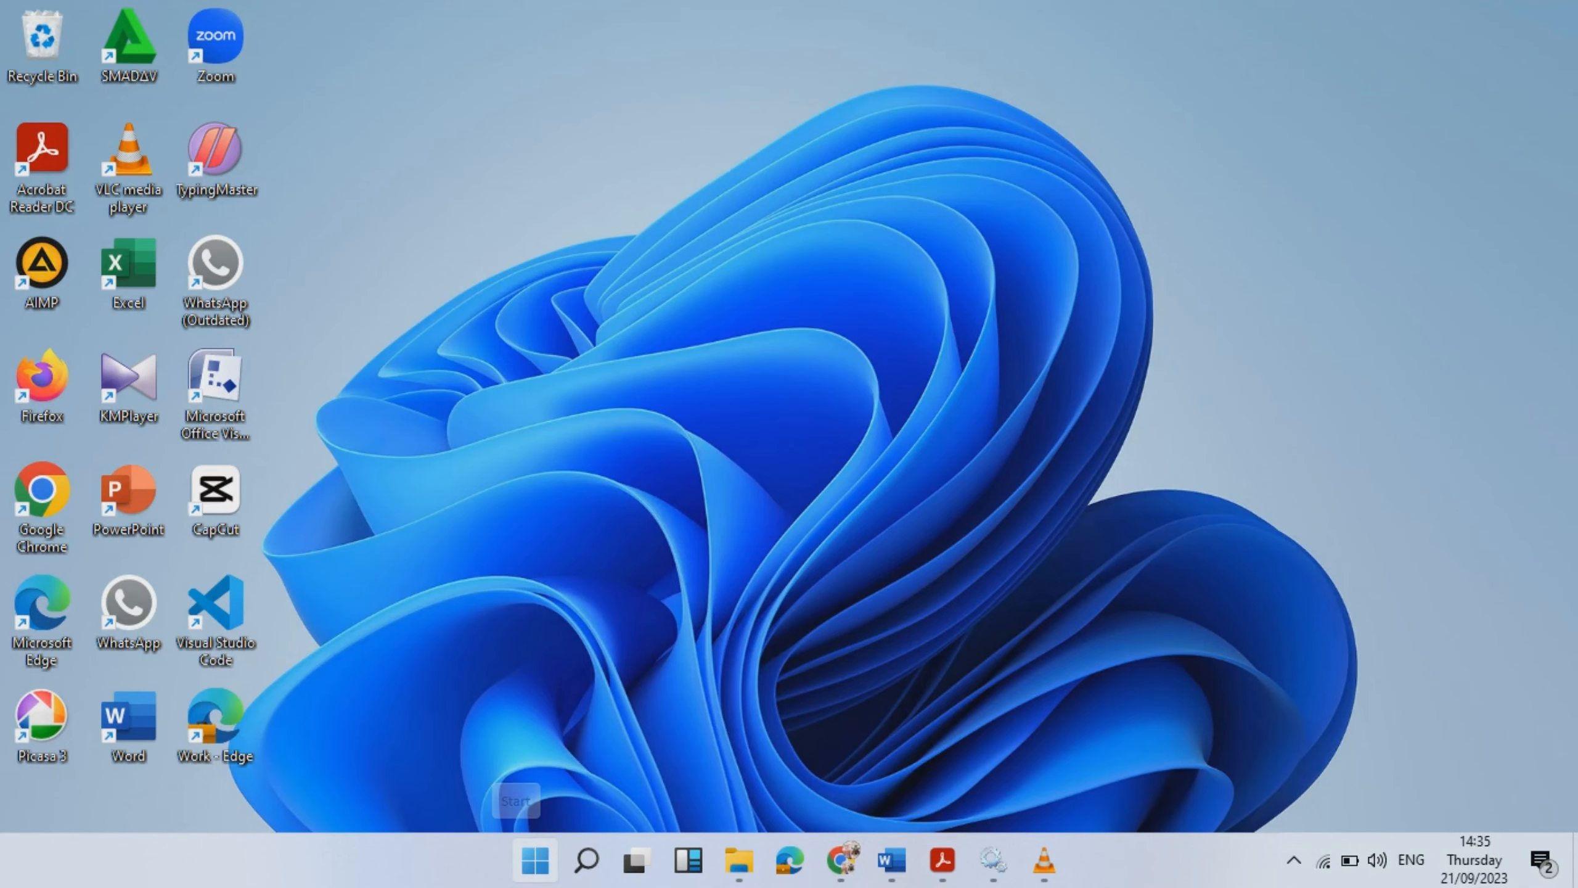
pyautogui.click(586, 860)
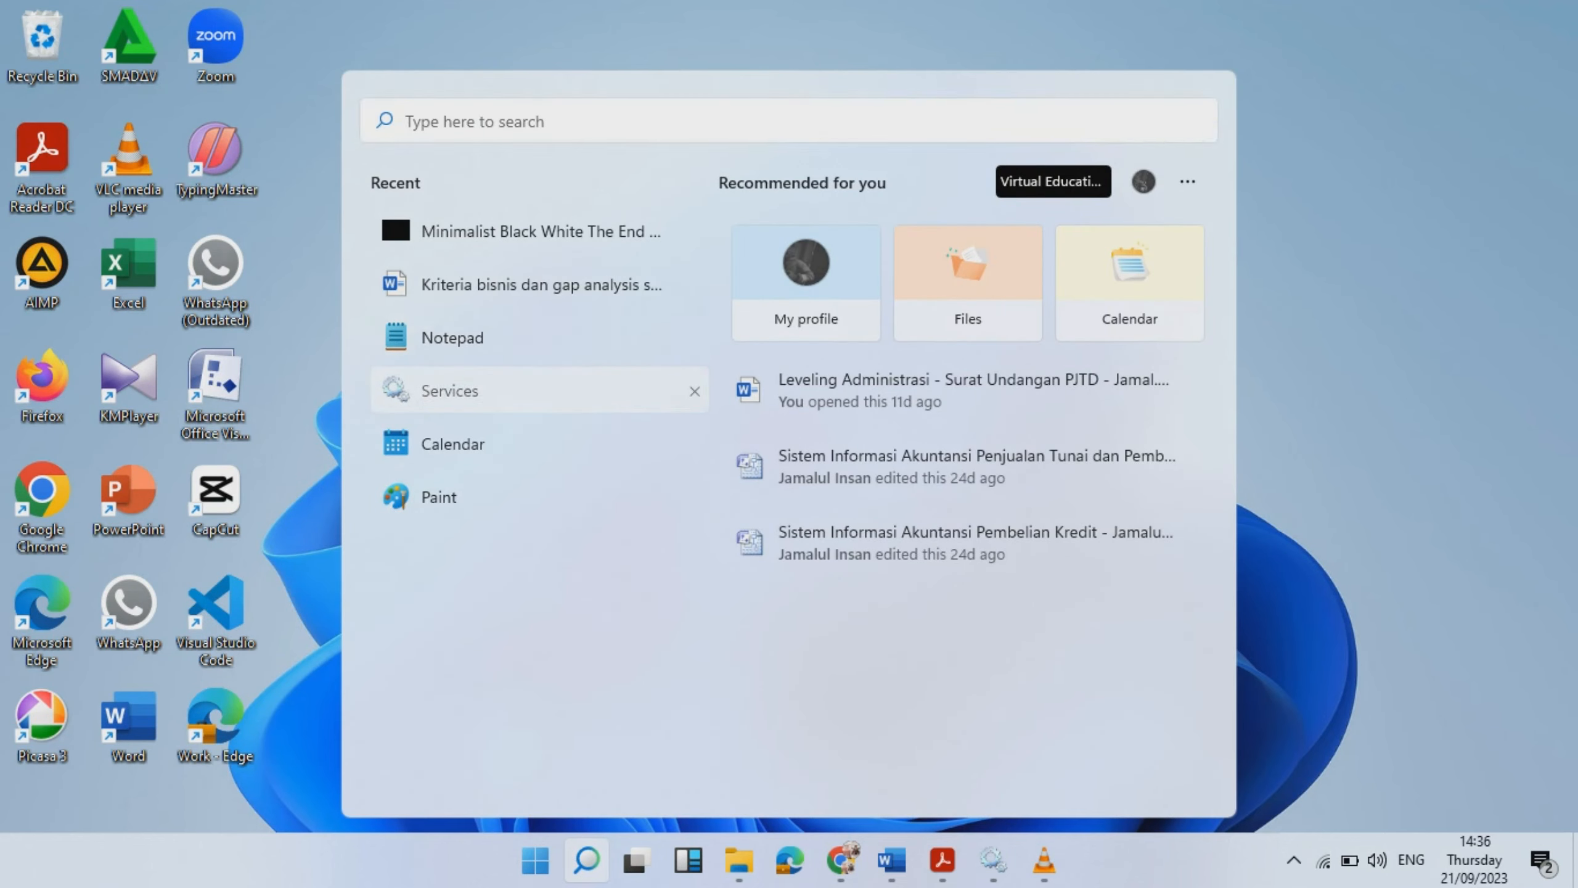
# - Restart odoo-server-16.0 in Services, close the console and return to the Odoo browser
pyautogui.click(450, 390)
pyautogui.scroll(-20, 777, 460)
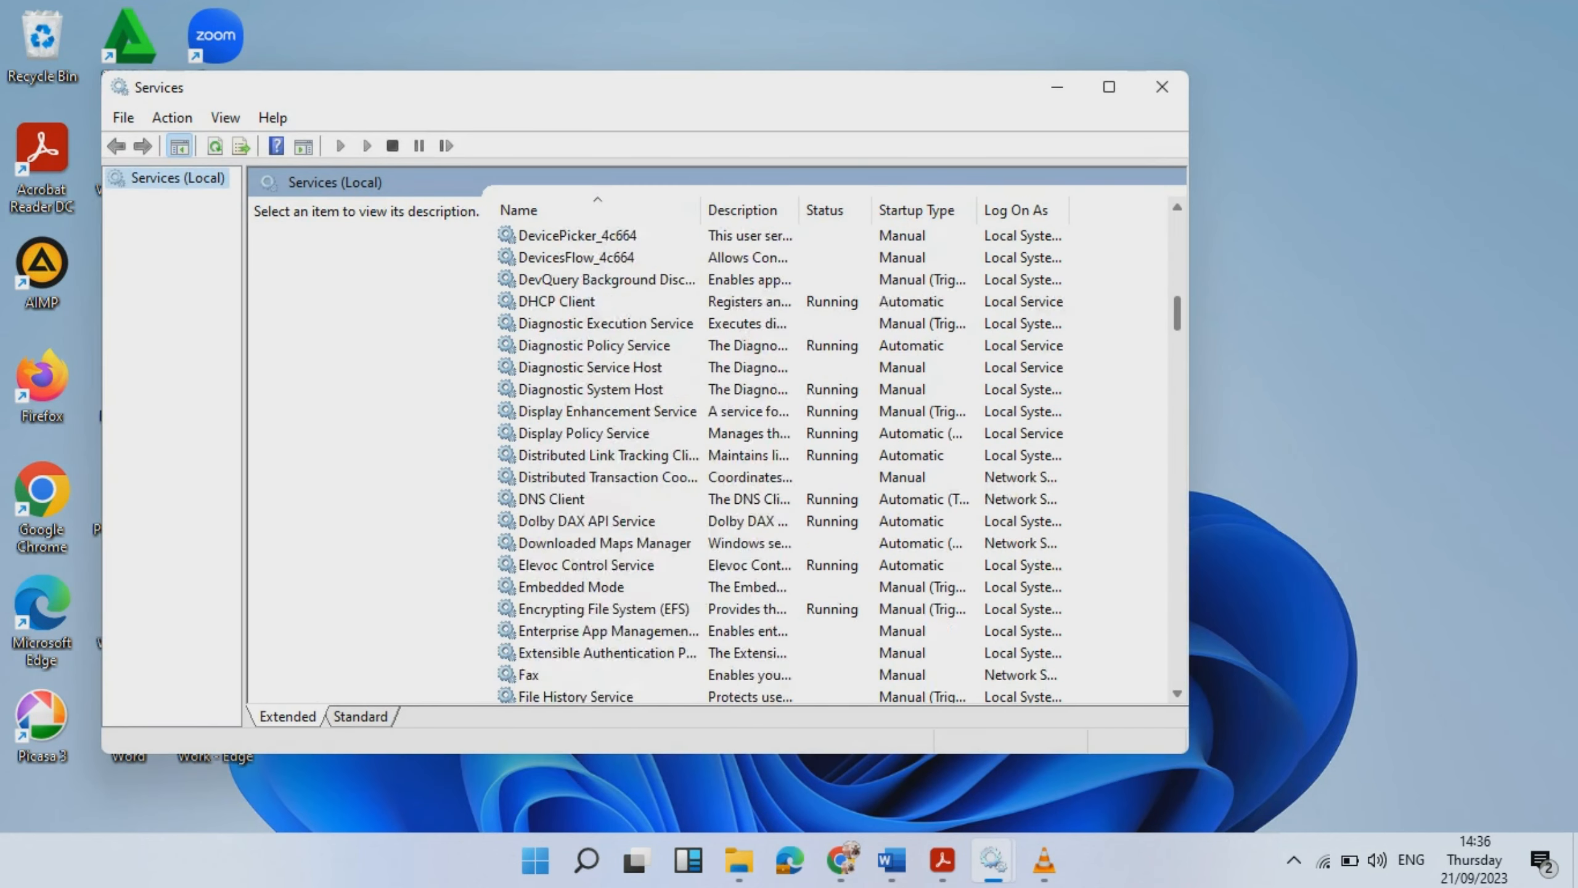
pyautogui.scroll(8, 777, 460)
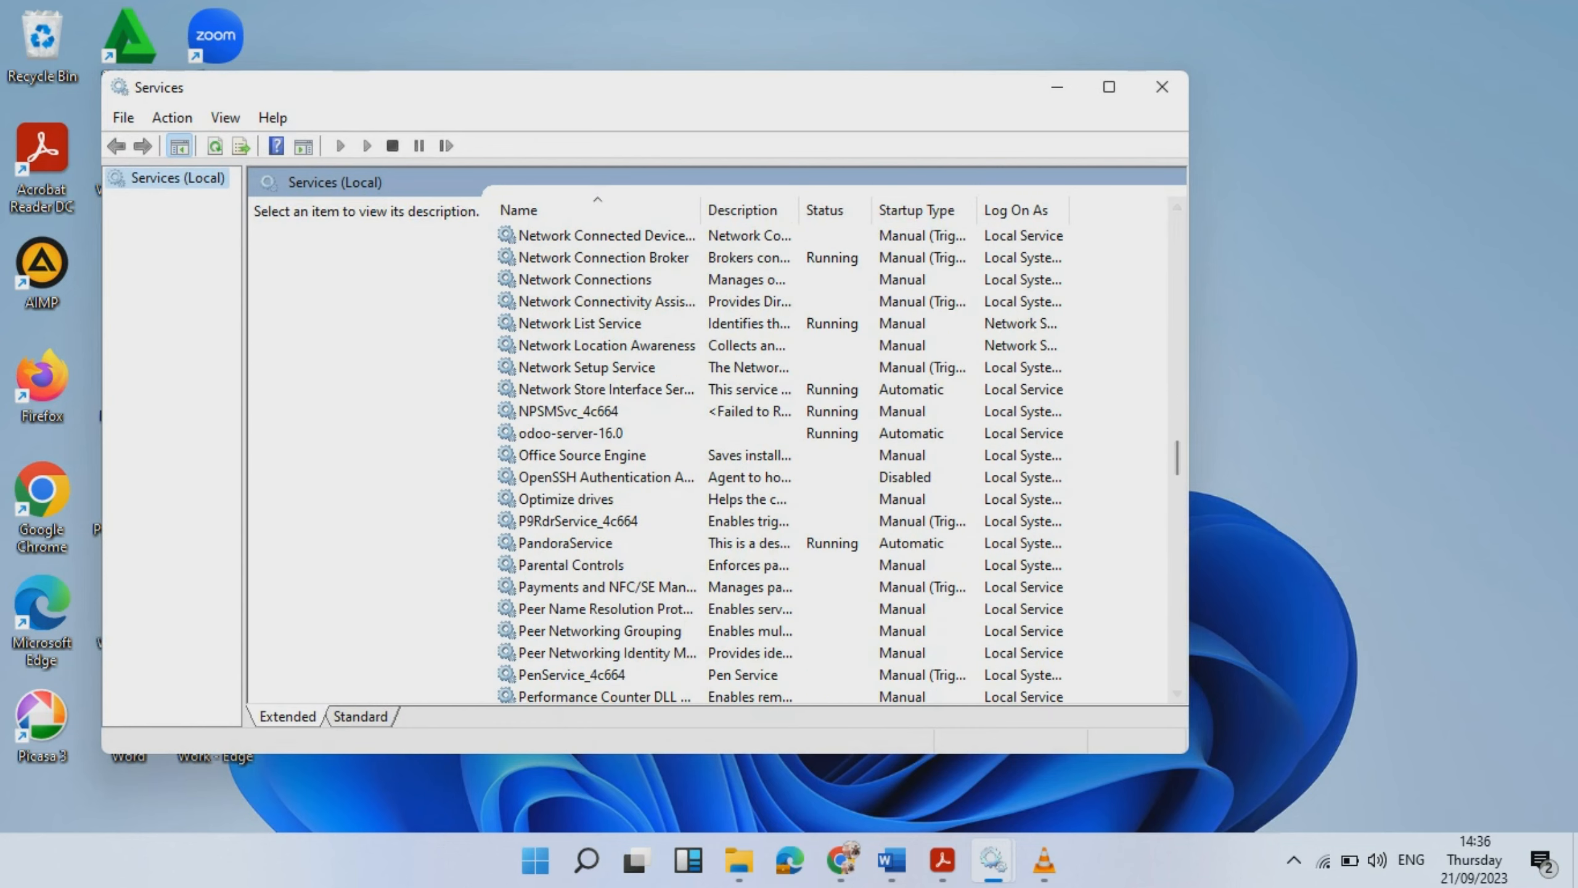
pyautogui.rightClick(569, 433)
pyautogui.click(629, 547)
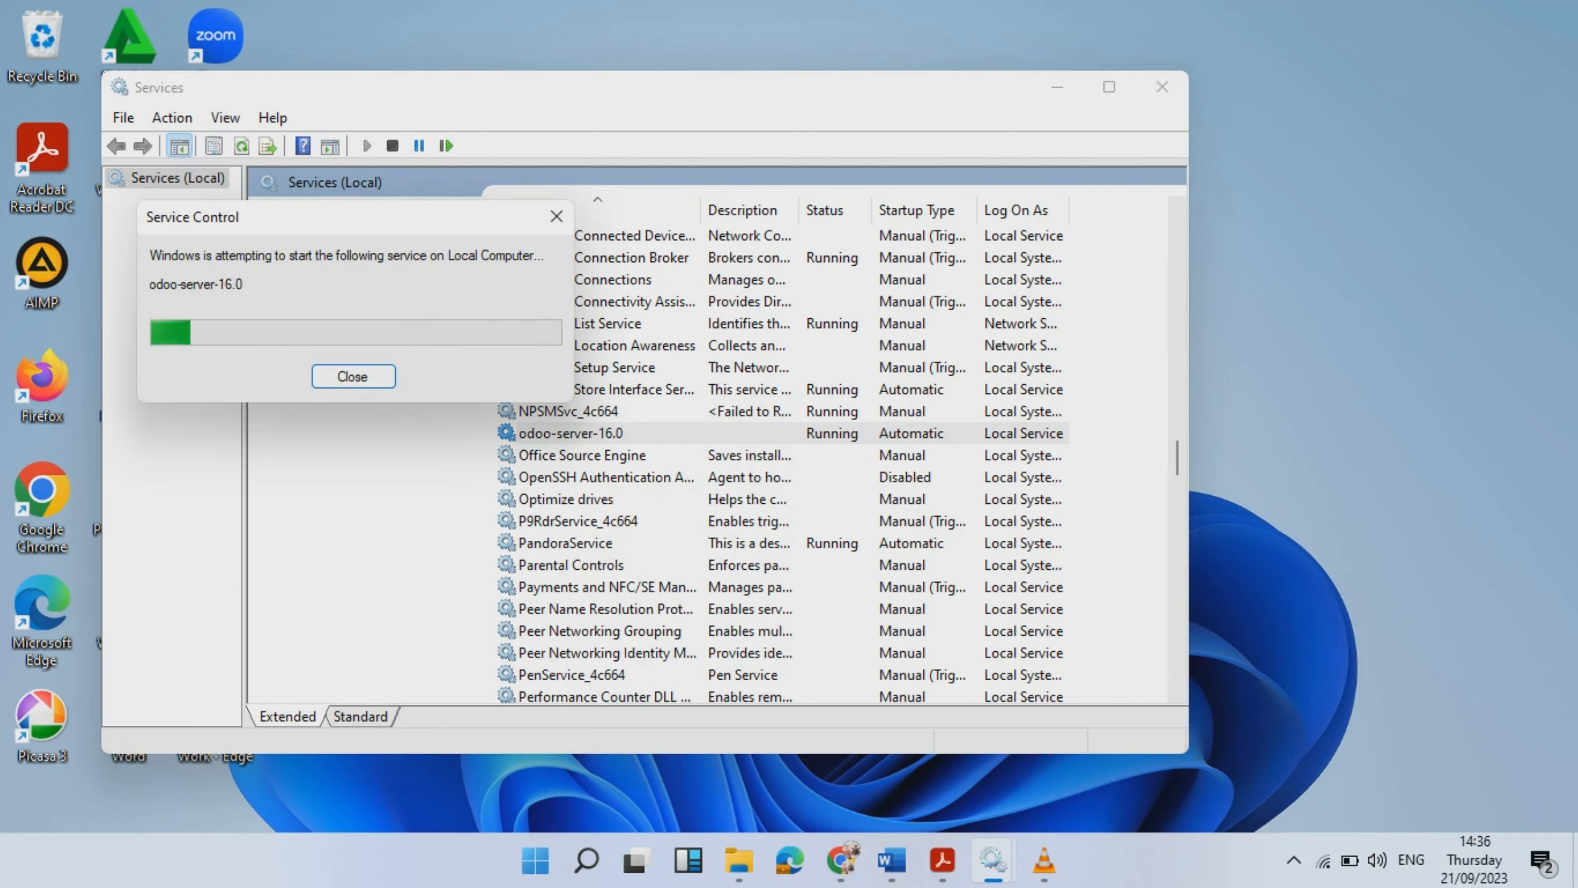
pyautogui.click(1162, 87)
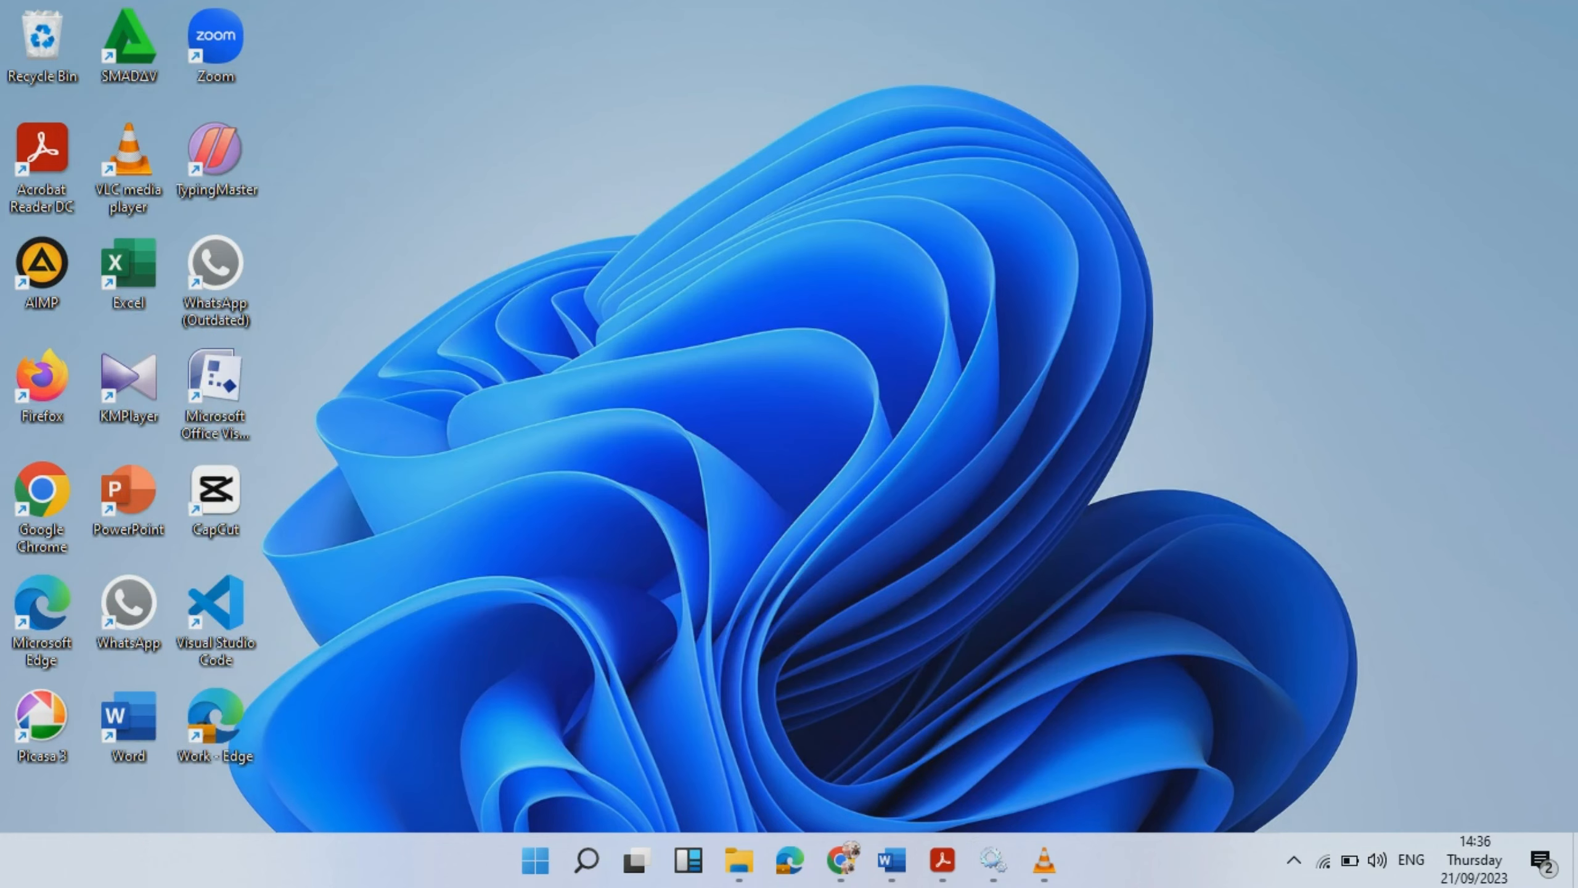
pyautogui.click(841, 861)
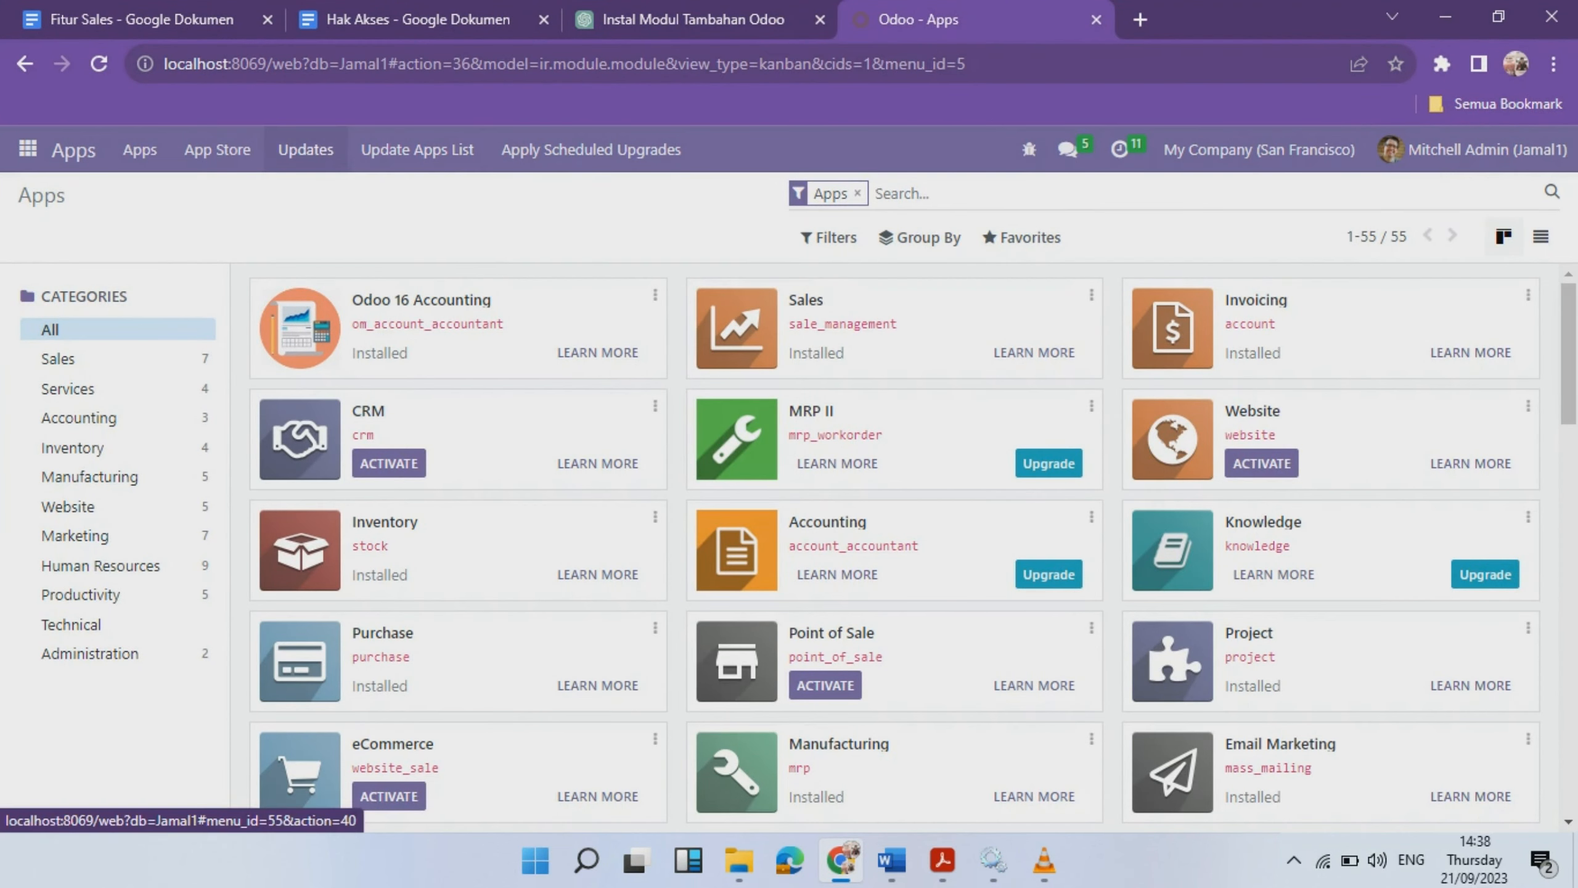
# - Update the Odoo apps list, then reload the page and return to Apps
pyautogui.click(305, 150)
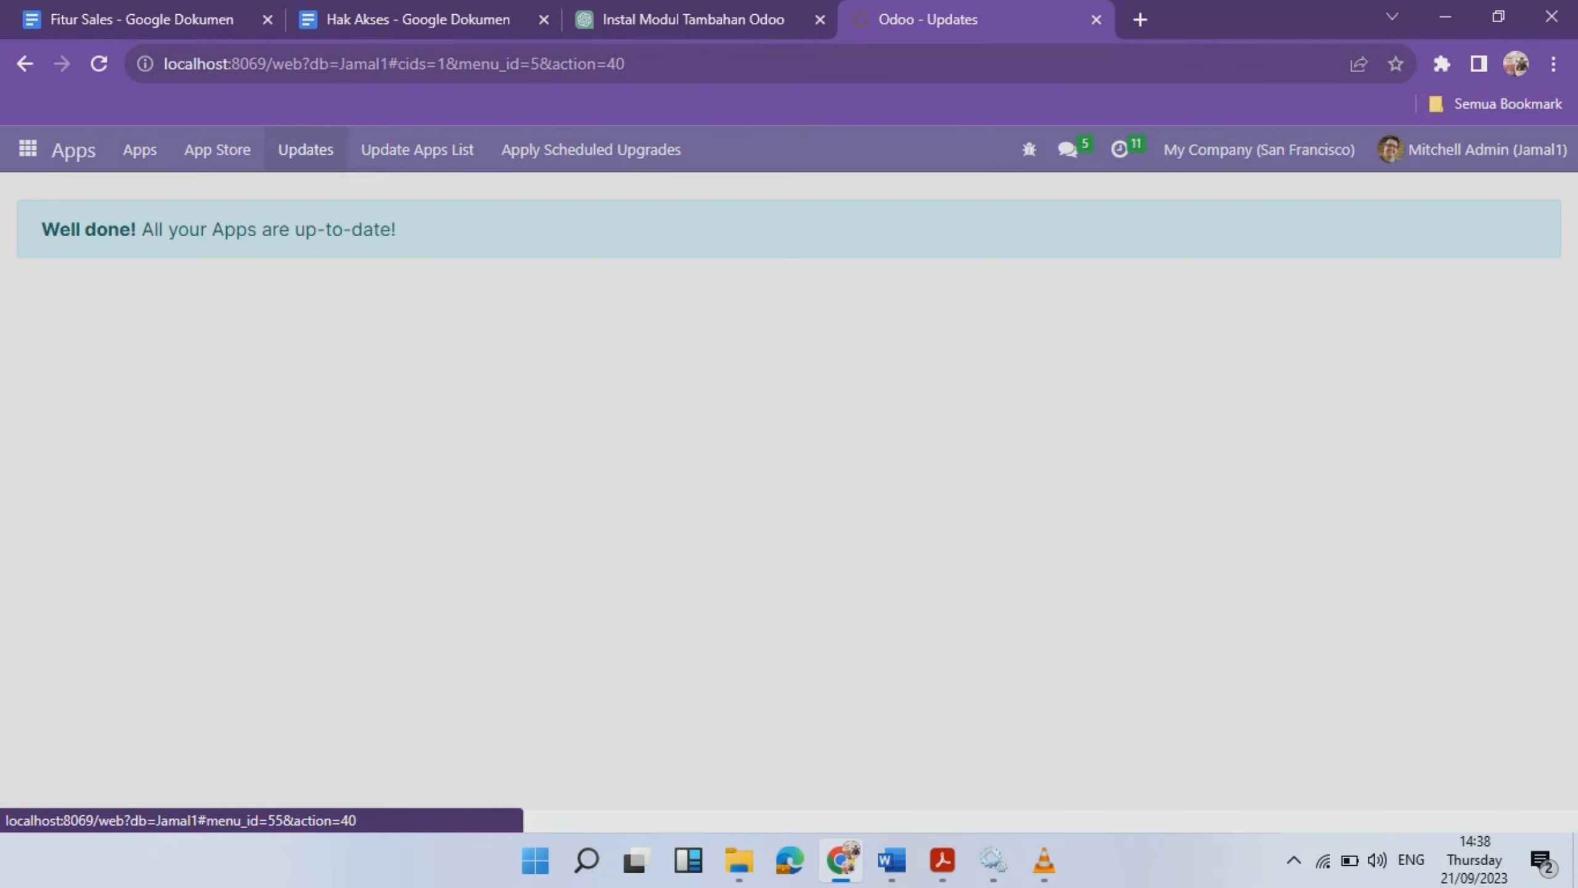
pyautogui.click(404, 149)
pyautogui.click(281, 342)
pyautogui.click(98, 64)
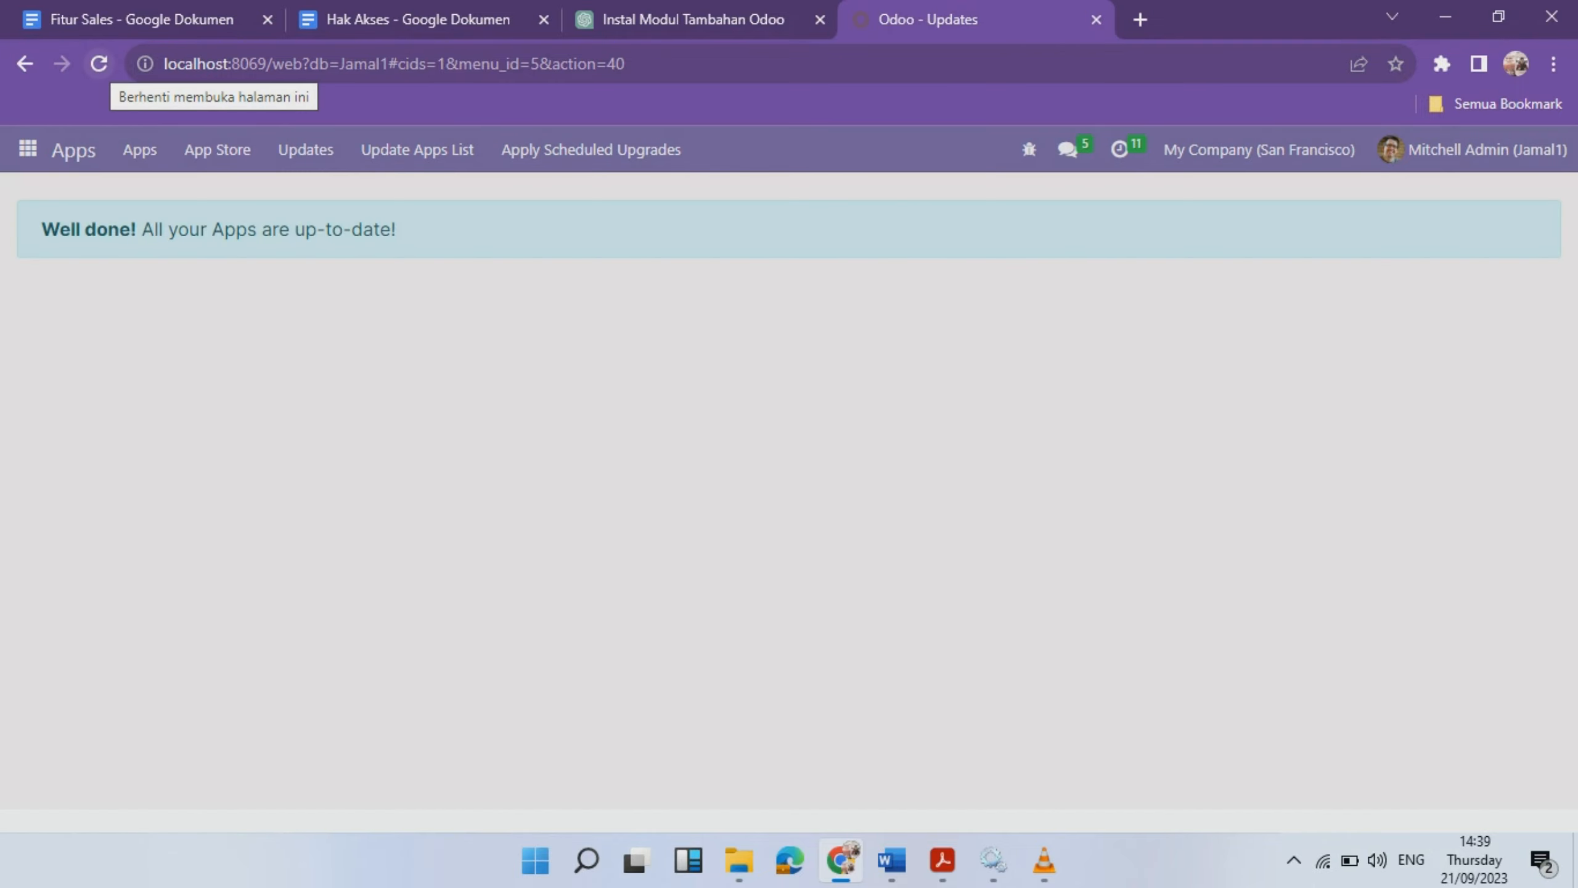
pyautogui.click(141, 150)
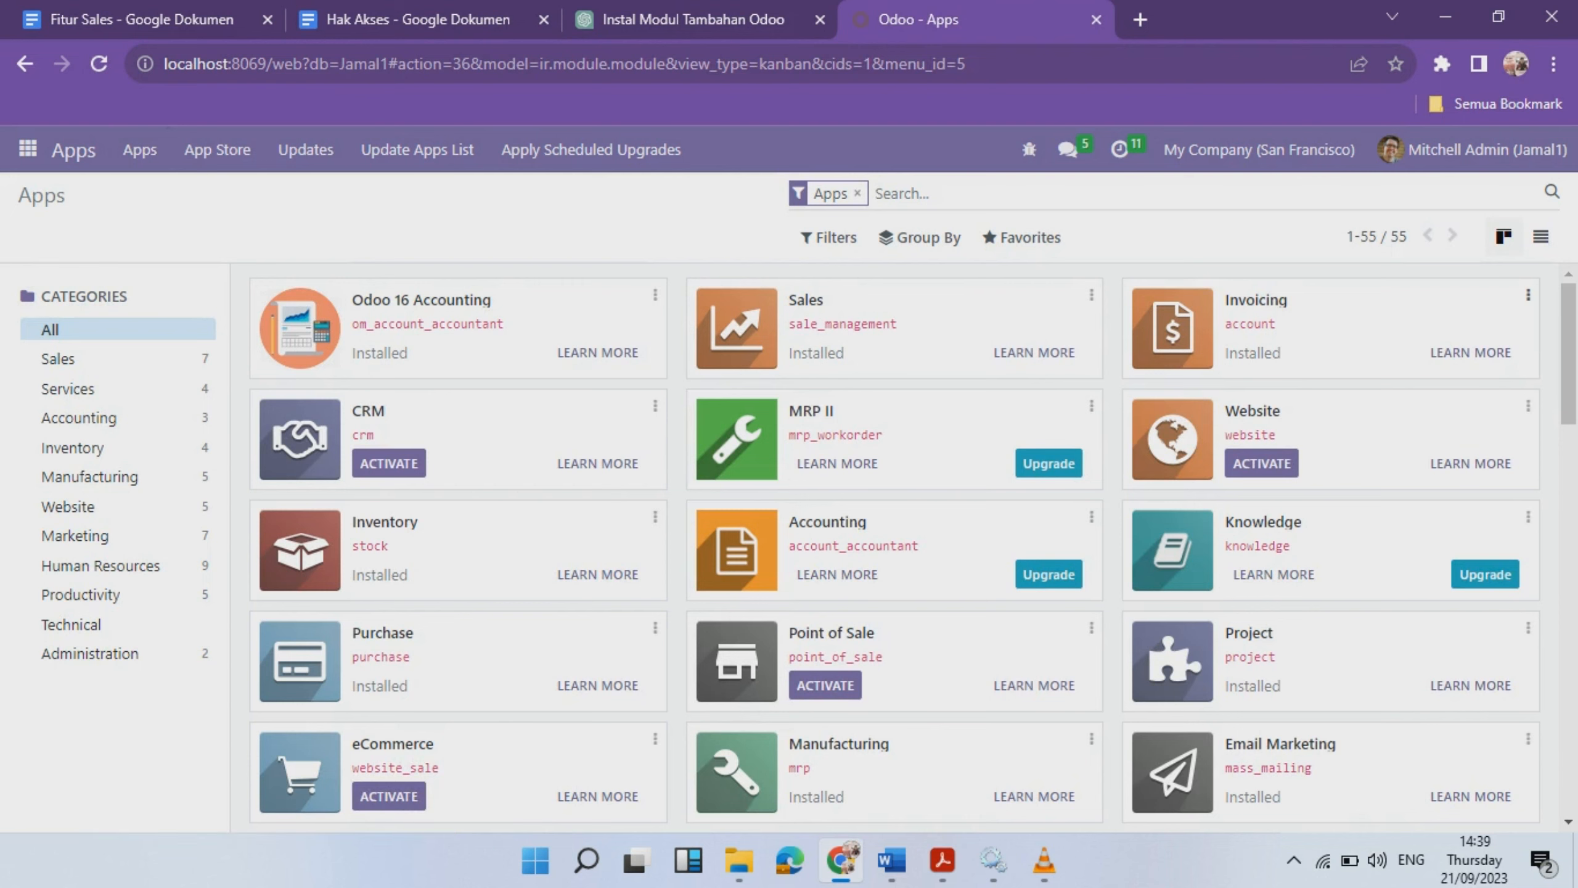
# - Activate Import User with Access rights and open the Settings app
pyautogui.scroll(-5, 894, 547)
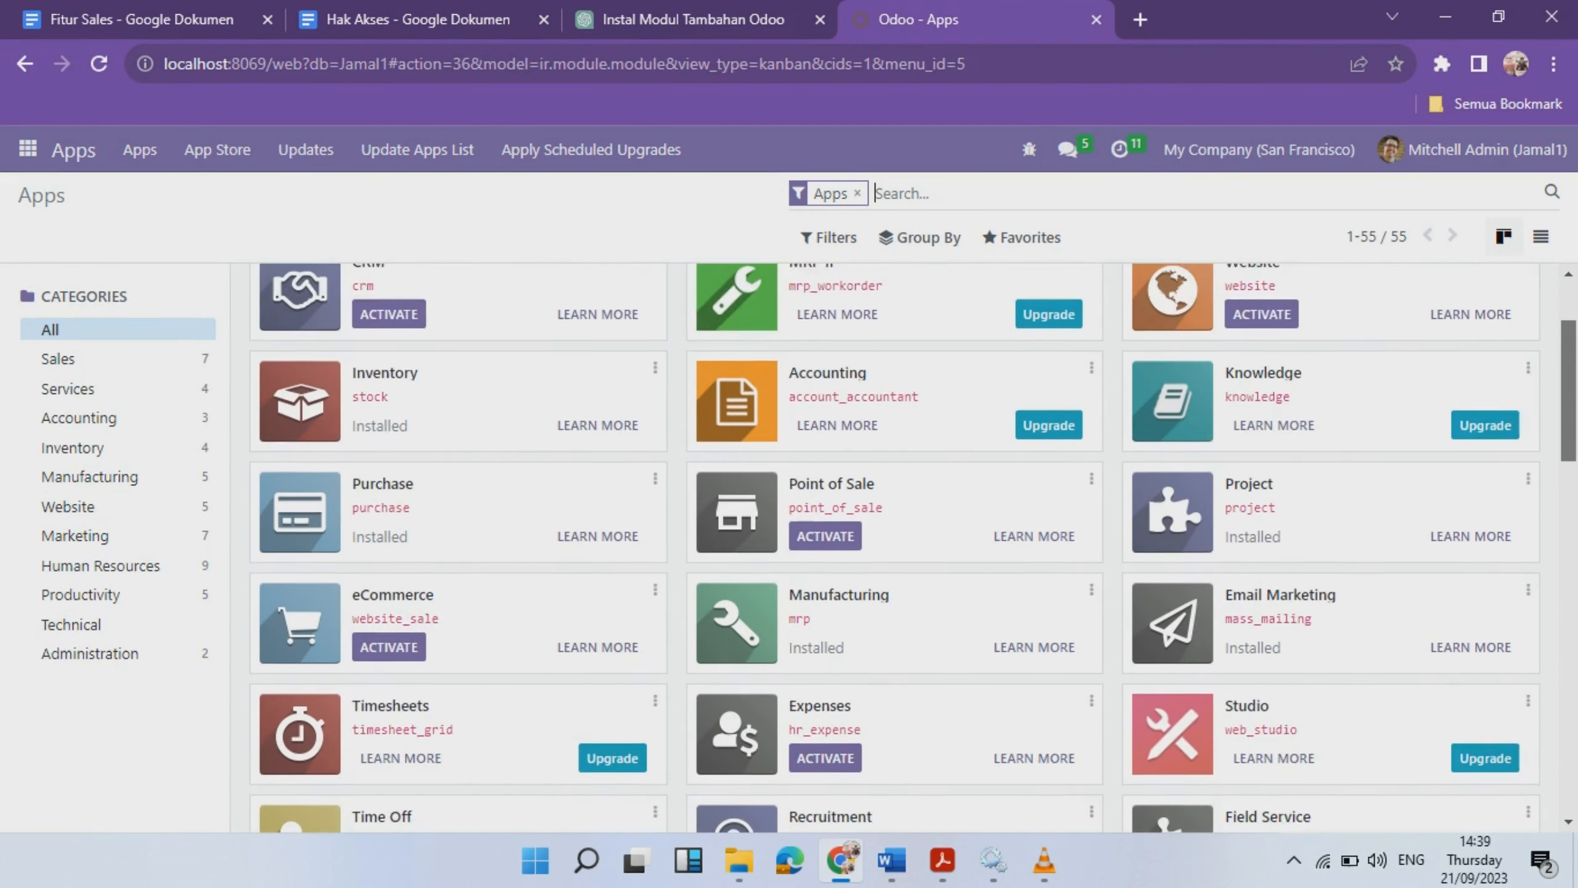
pyautogui.scroll(-8, 895, 547)
pyautogui.scroll(6, 895, 547)
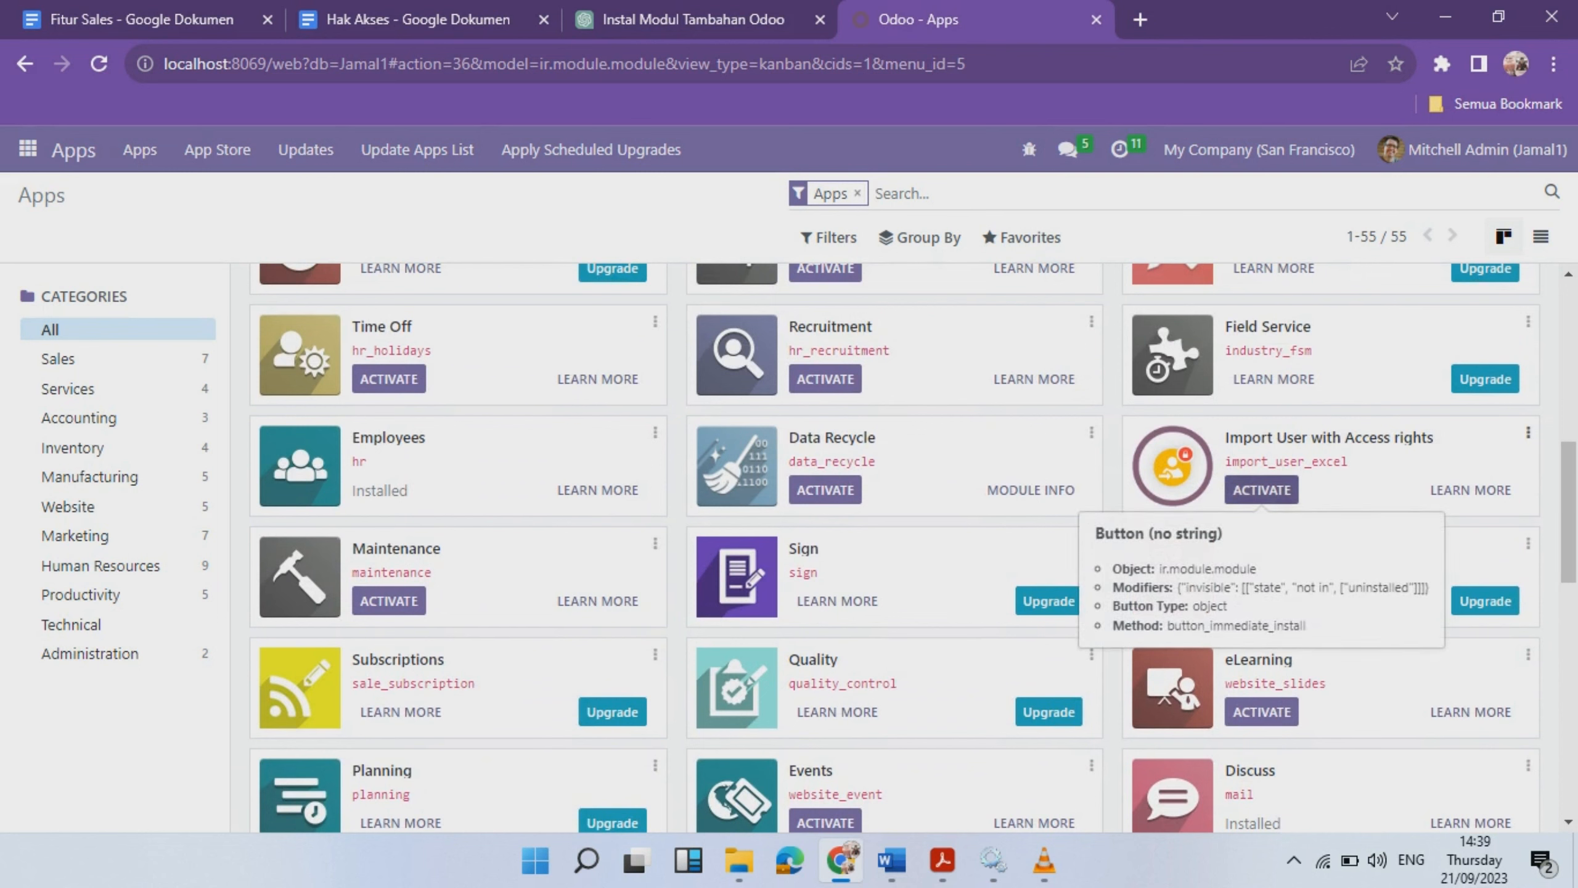
pyautogui.click(1262, 489)
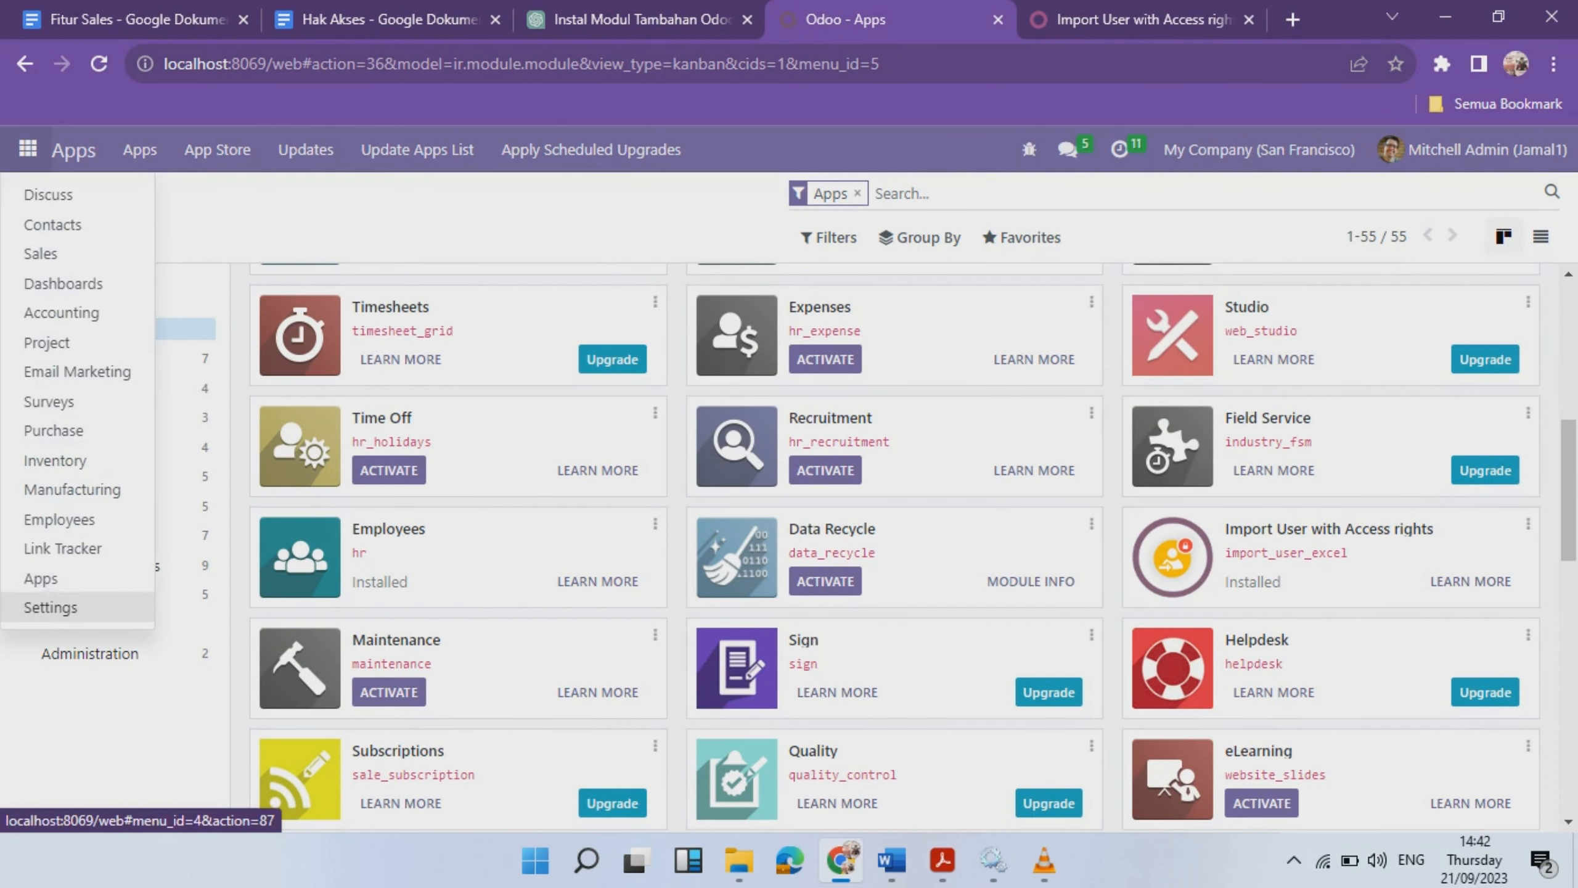
pyautogui.click(53, 604)
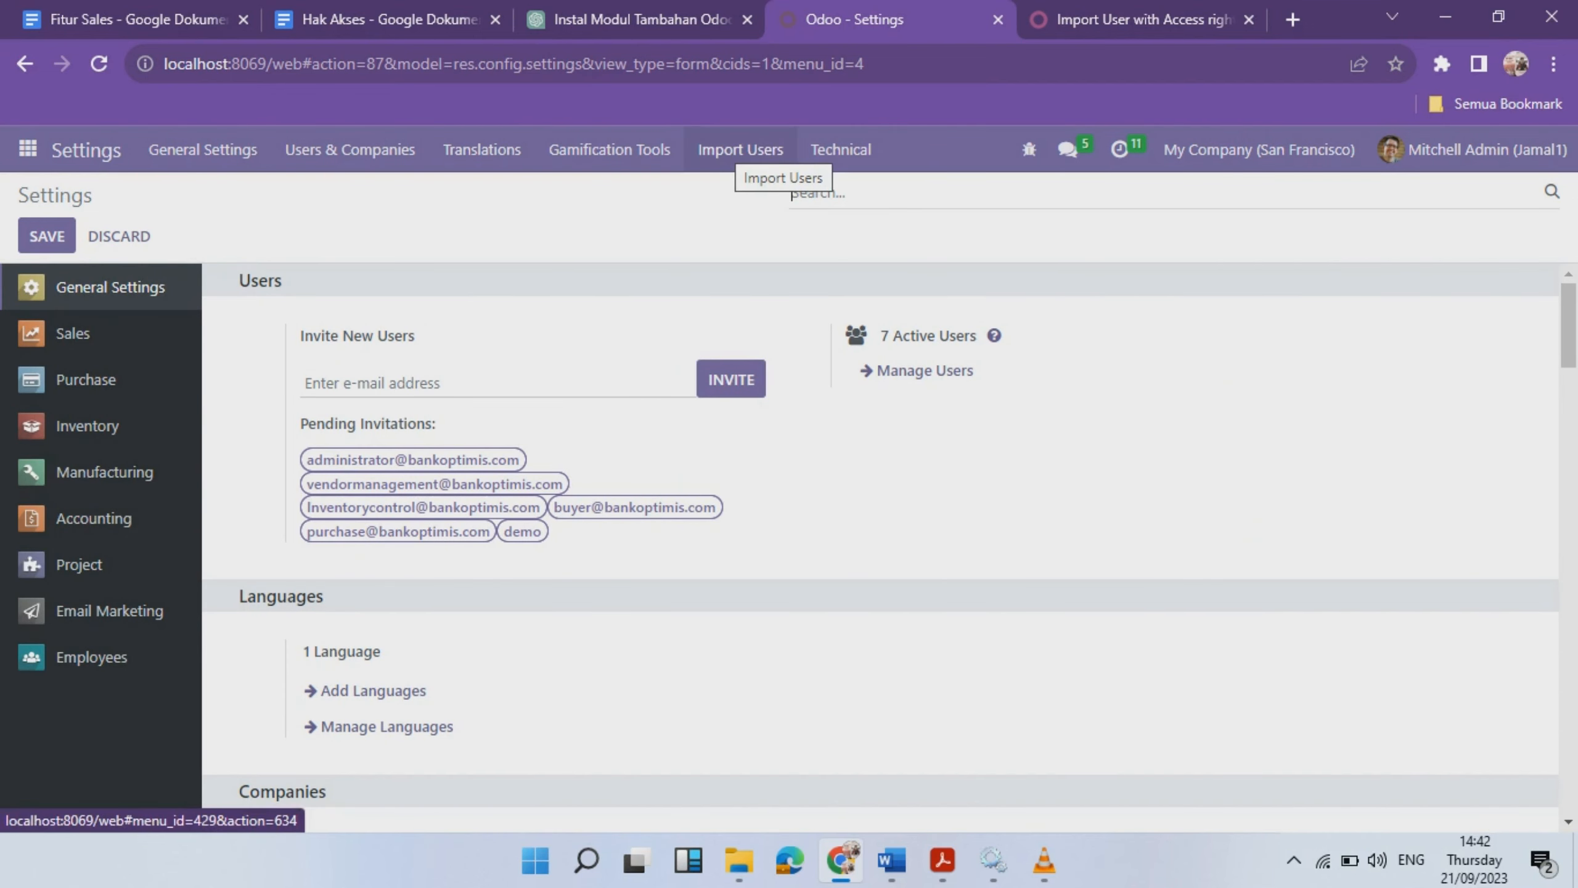
# - Open the Import Users dialog from the Settings menu, closing and reopening it once
pyautogui.click(740, 150)
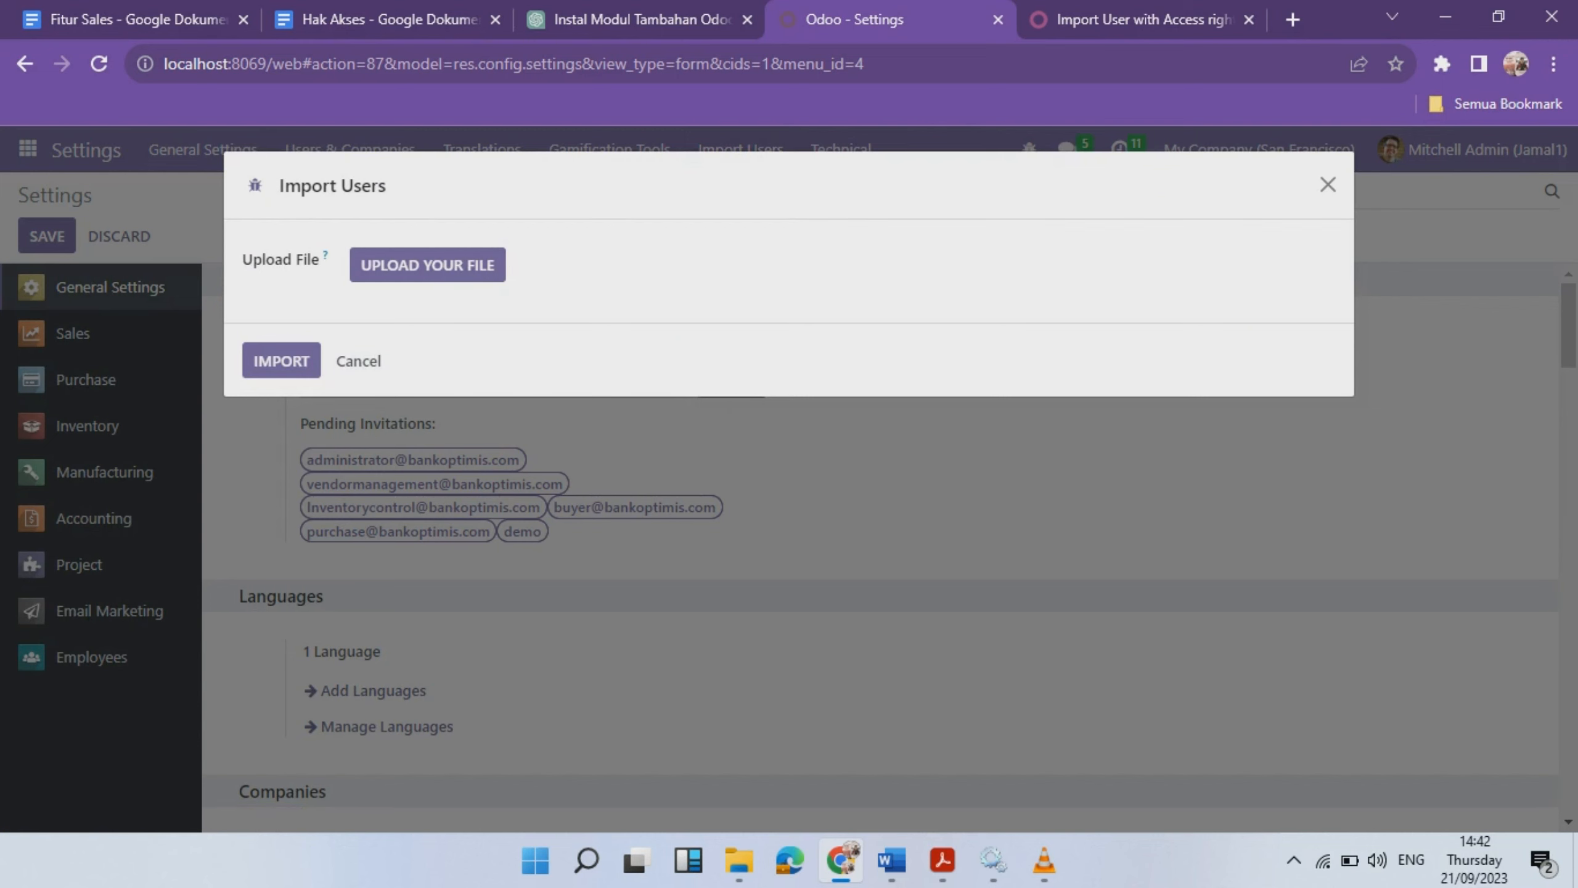
pyautogui.click(1328, 184)
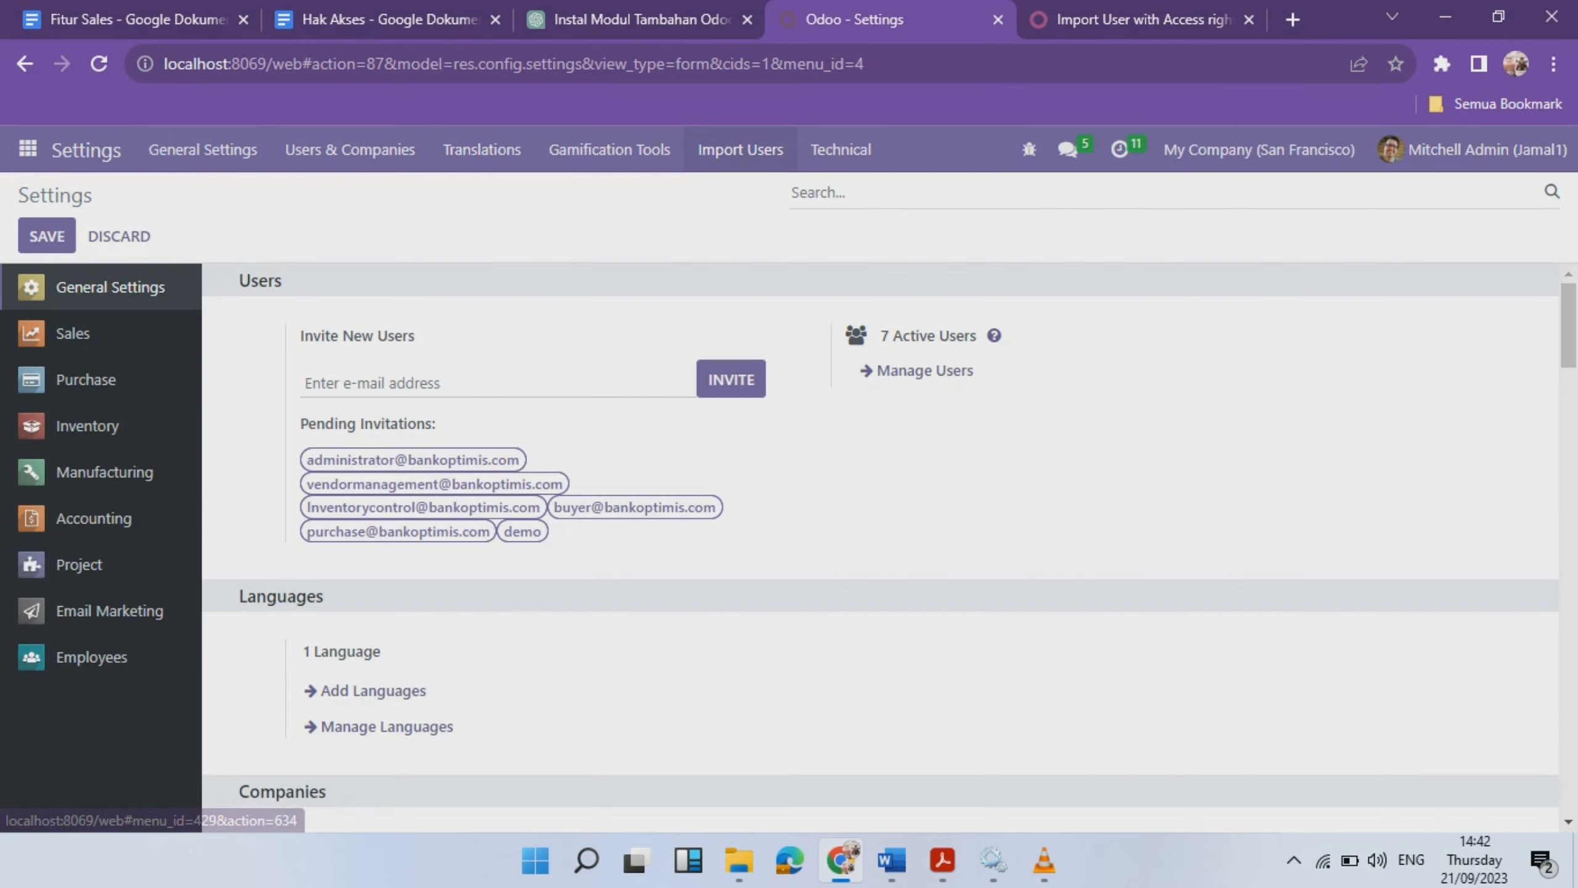
pyautogui.click(741, 150)
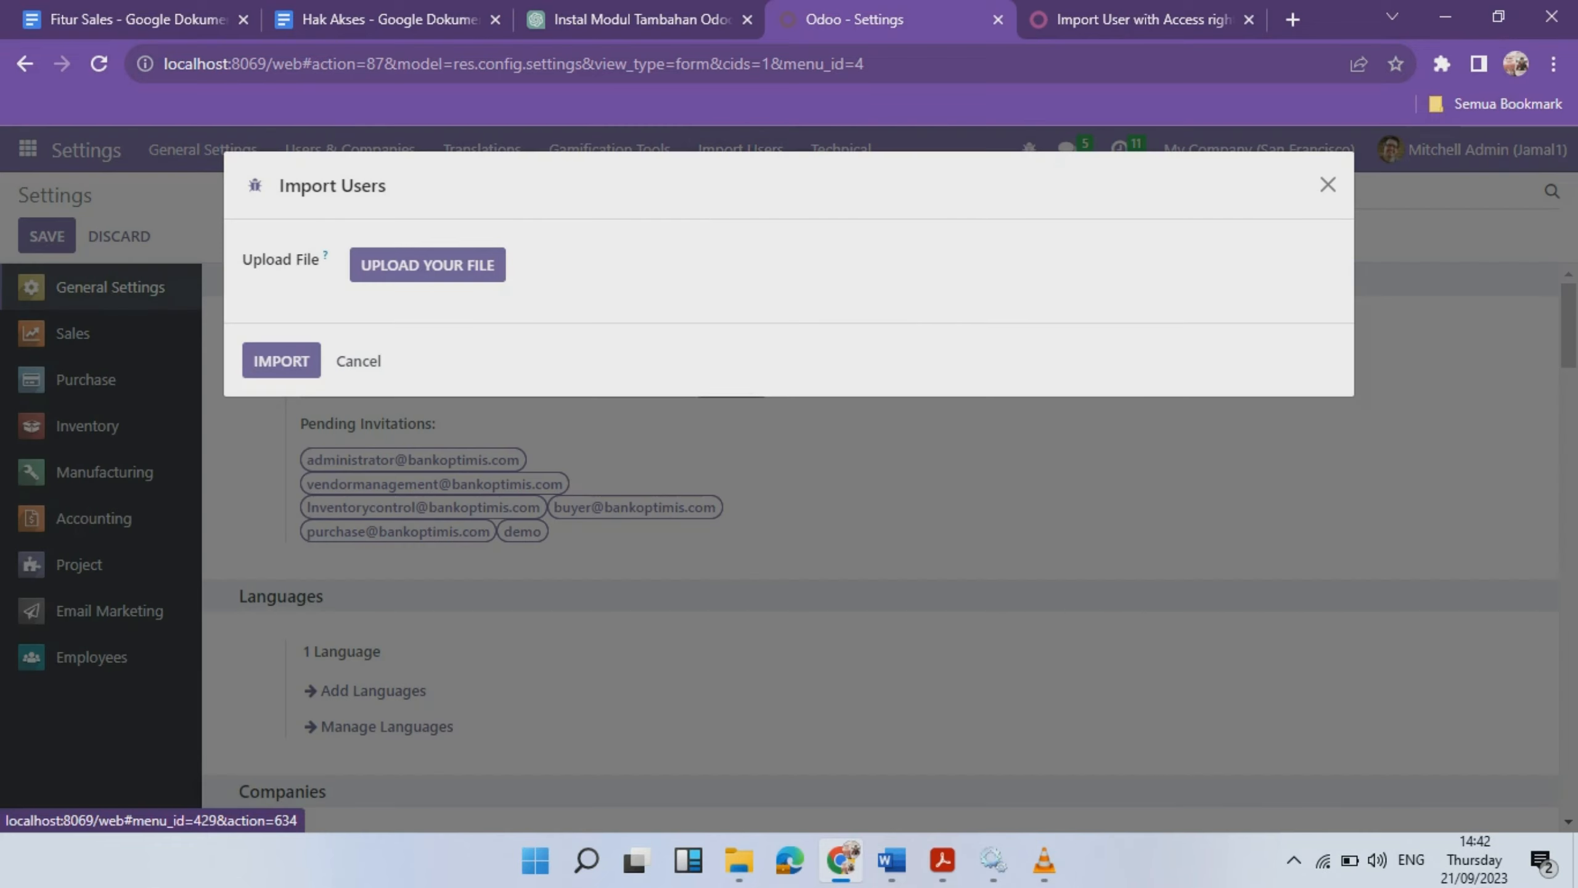